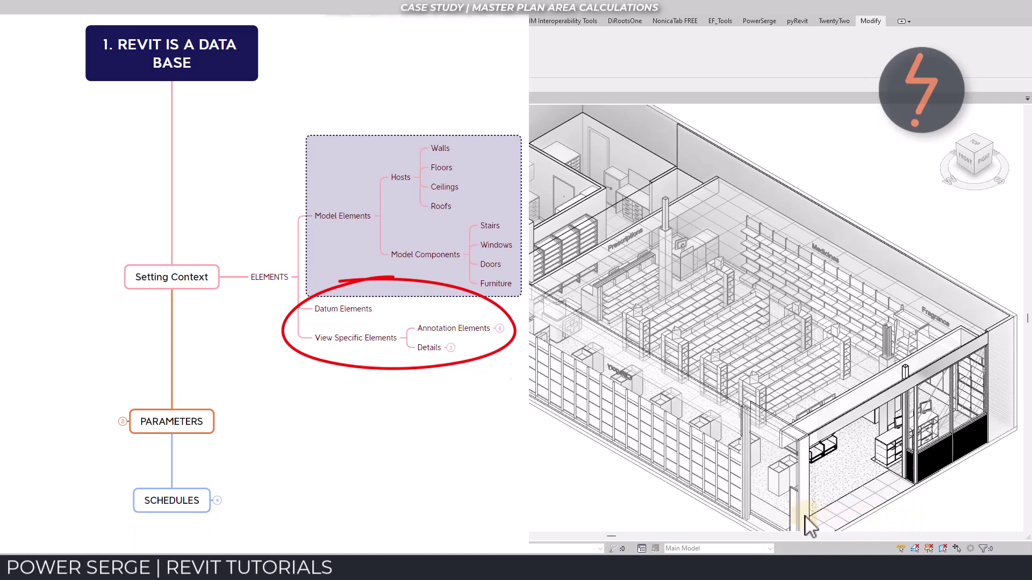
# Check the Allura Wood vinyl floor strip's 17.811 m² area in Properties twice, deselecting each time.
pyautogui.rightClick(780, 522)
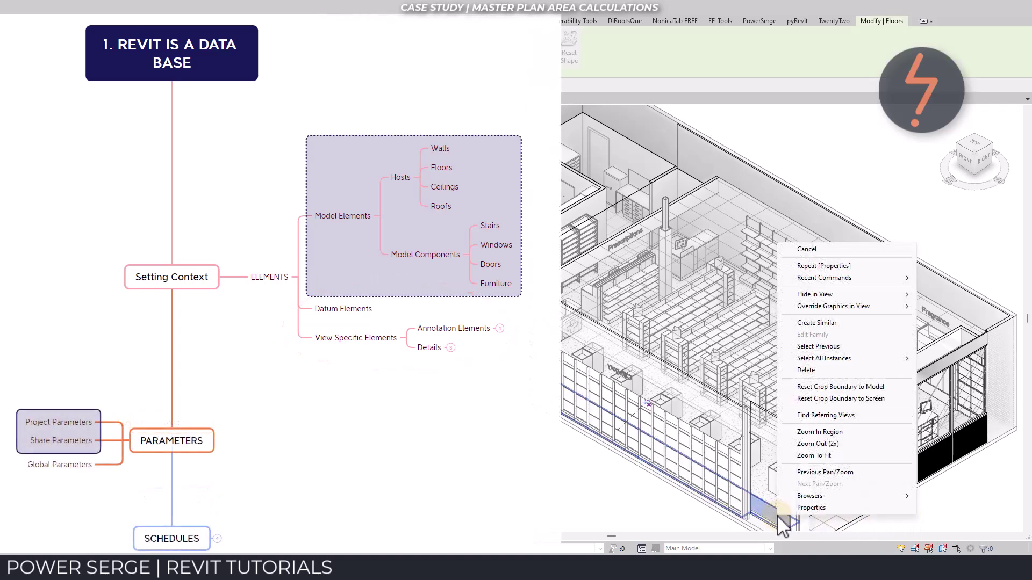
pyautogui.click(811, 508)
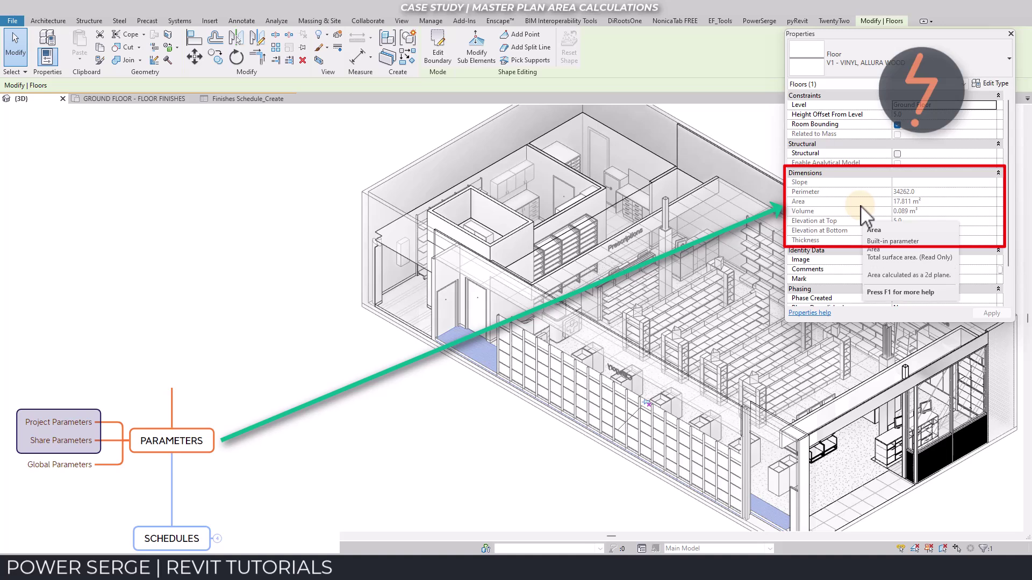
pyautogui.press('Escape')
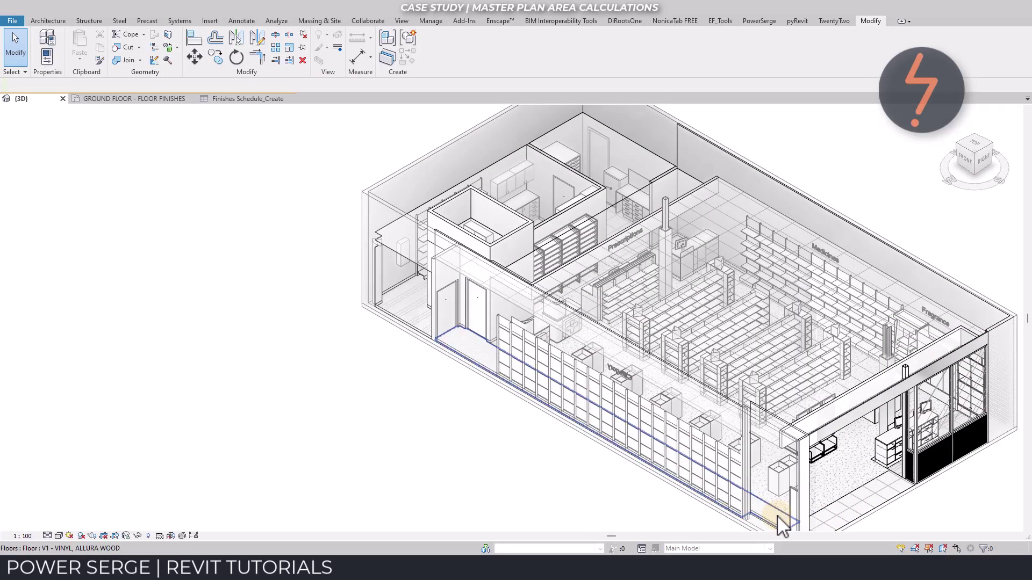
pyautogui.rightClick(782, 524)
pyautogui.click(806, 495)
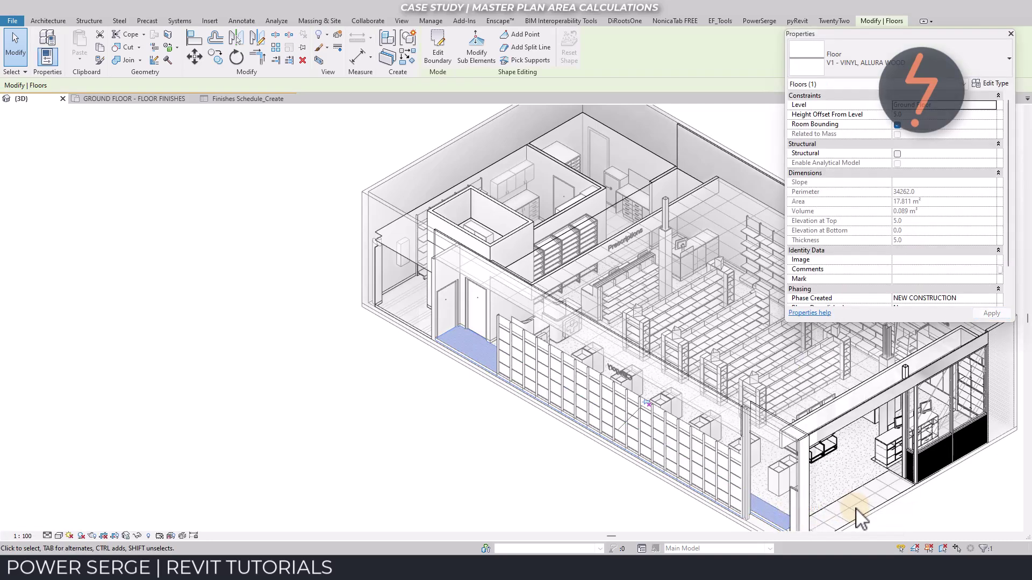
pyautogui.press('Escape')
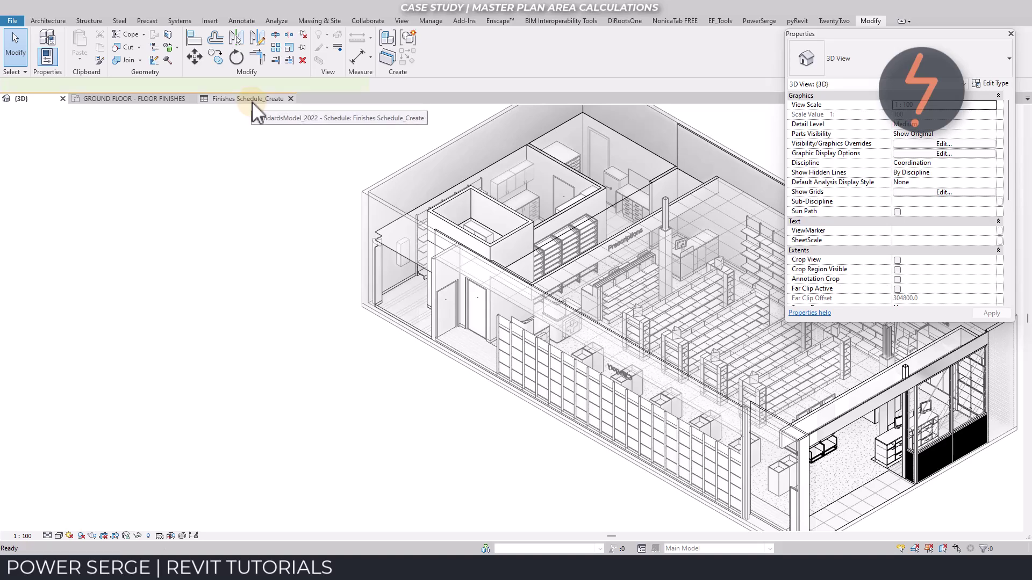
# Highlight the V1 Allura Wood row of the Finishes Schedule in the model.
pyautogui.click(253, 102)
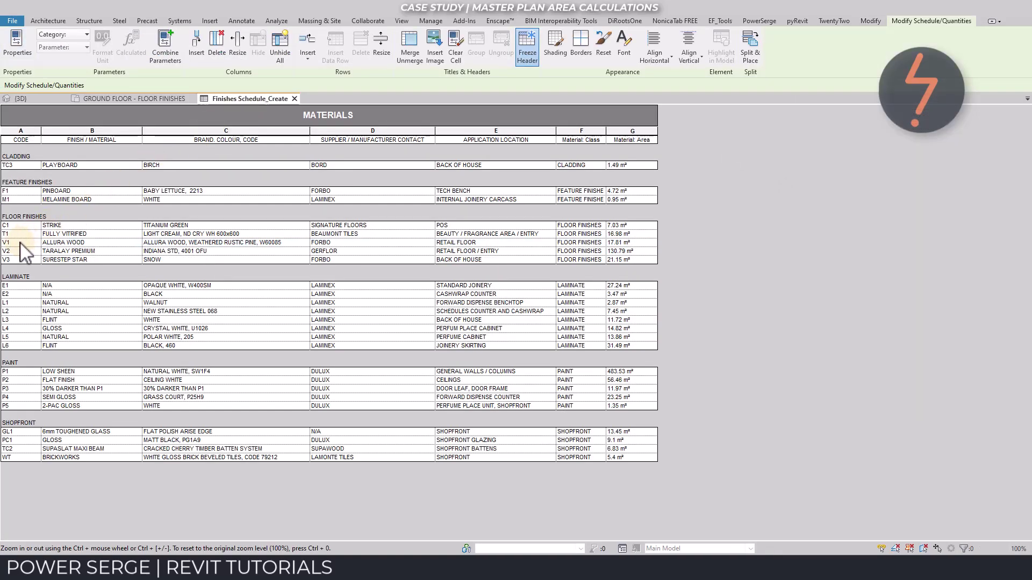
pyautogui.click(20, 243)
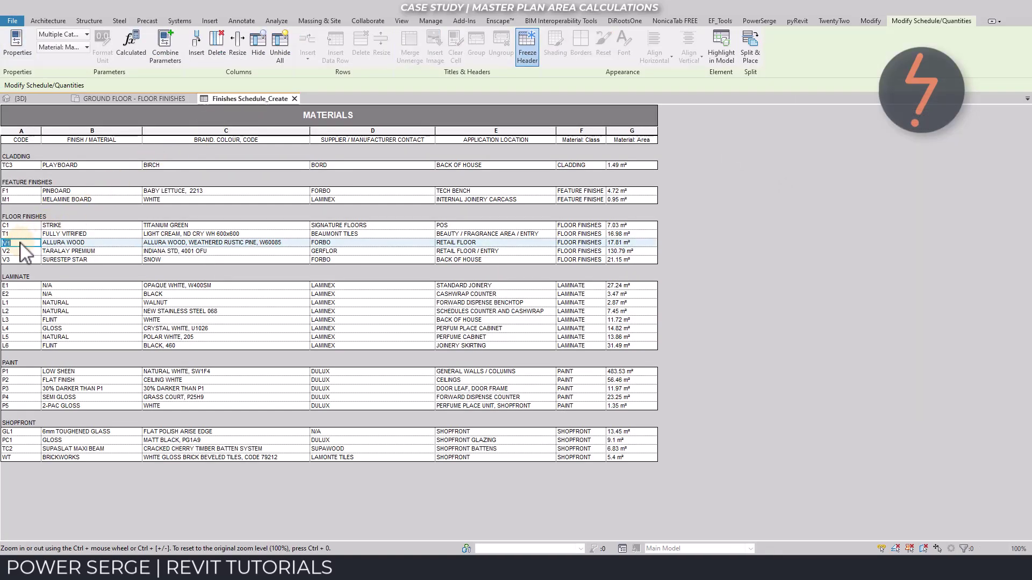
pyautogui.click(721, 48)
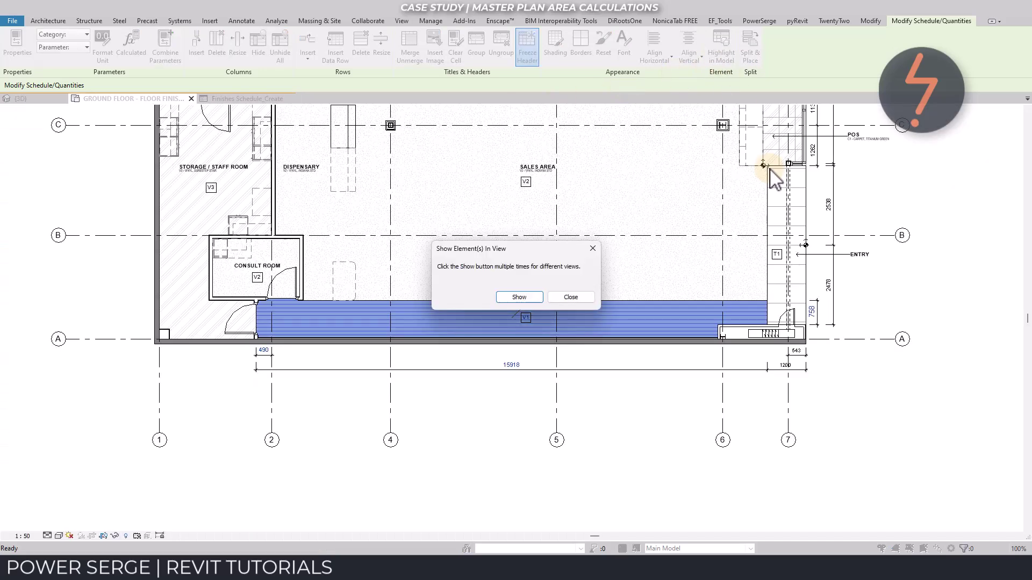
pyautogui.click(592, 248)
# Set the FloorFinish_V1 material's Mark to V111 and return to the Finishes Schedule.
pyautogui.click(441, 22)
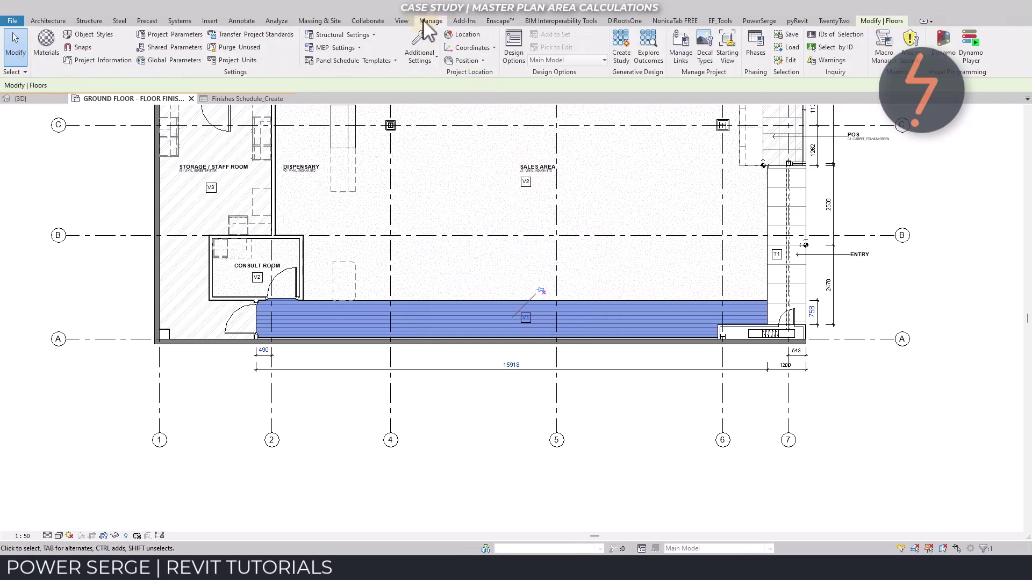
pyautogui.click(44, 52)
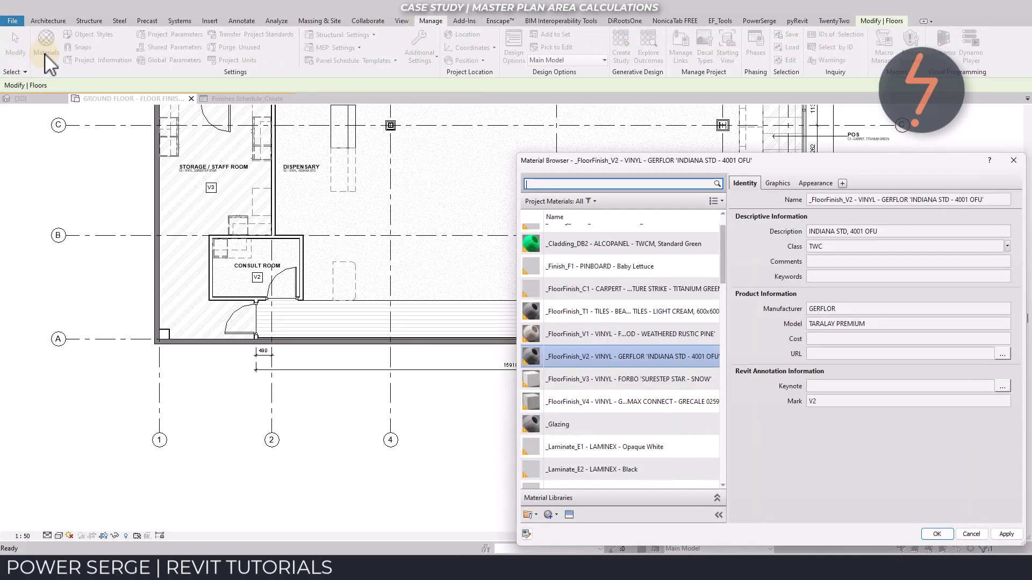
pyautogui.click(578, 334)
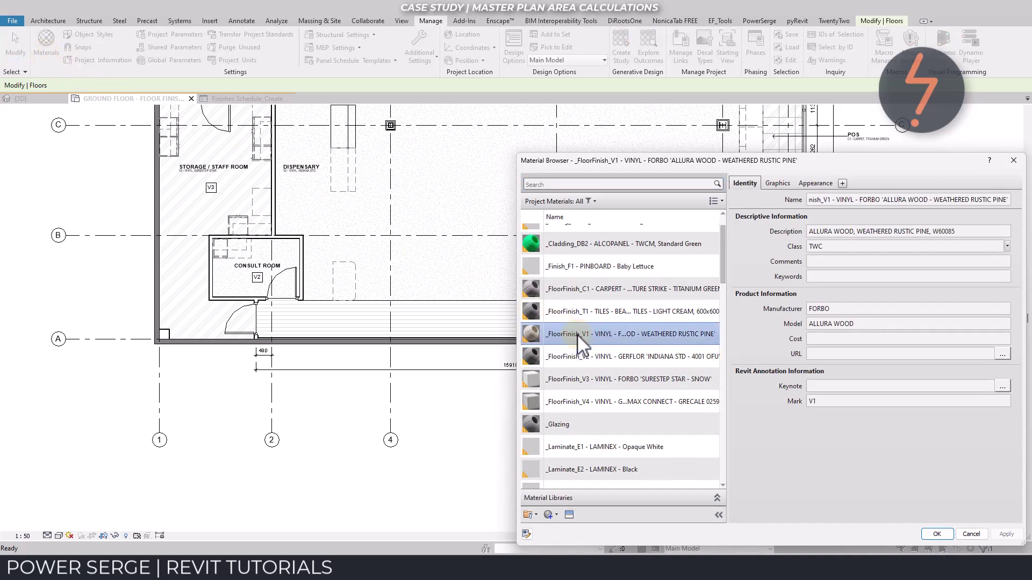
pyautogui.click(837, 401)
pyautogui.write('V111')
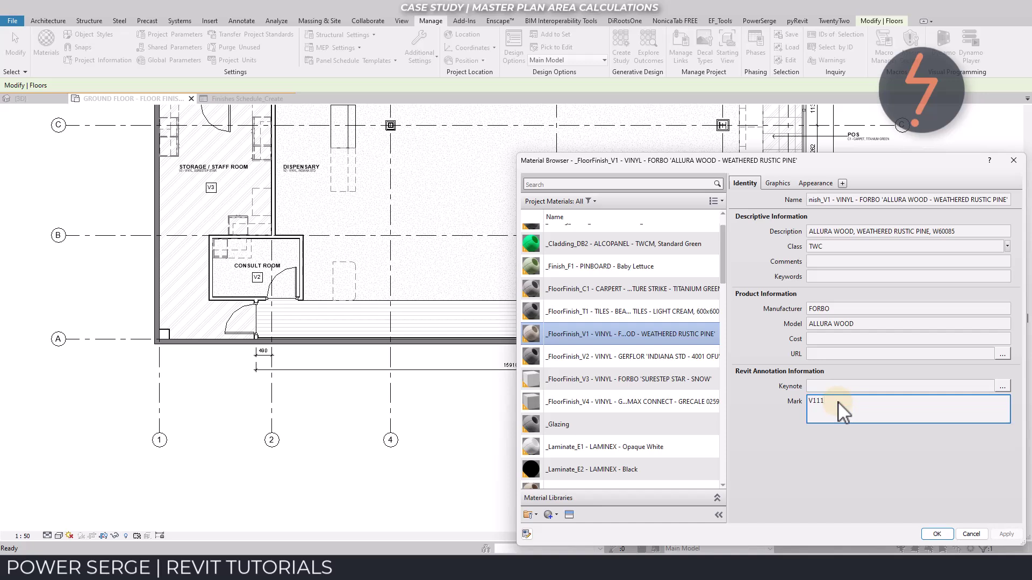
pyautogui.click(1007, 534)
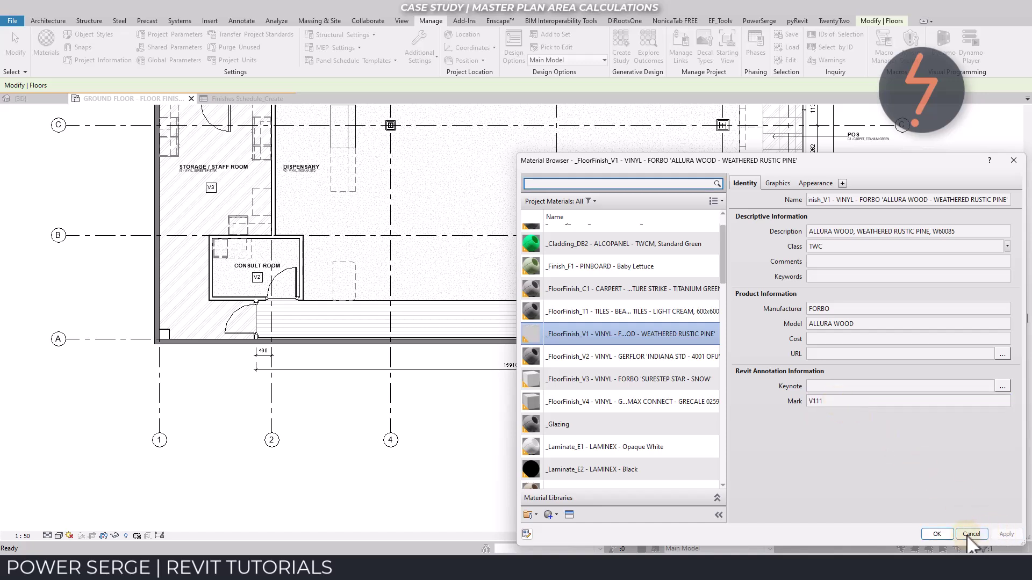
pyautogui.click(937, 535)
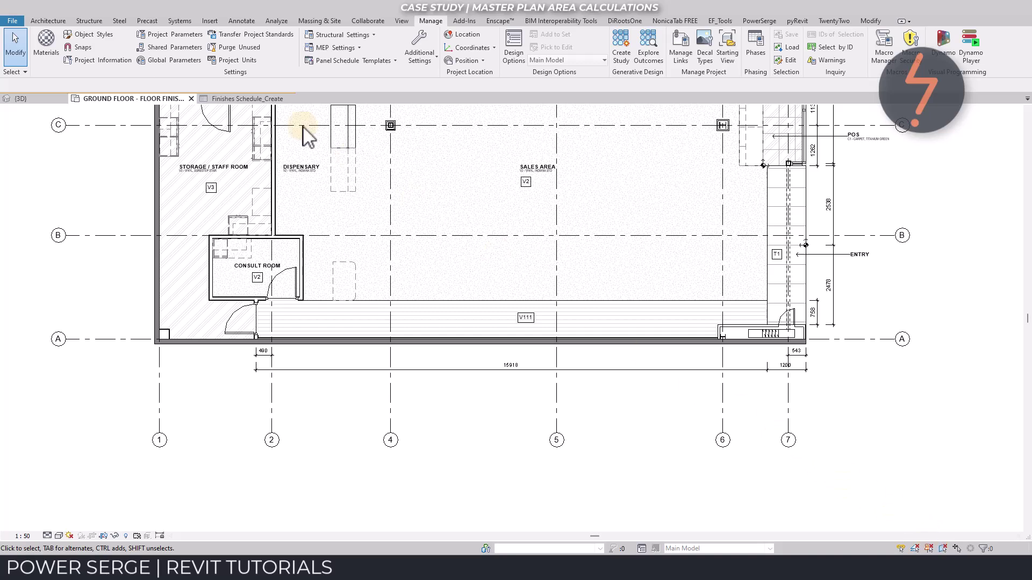
pyautogui.click(259, 99)
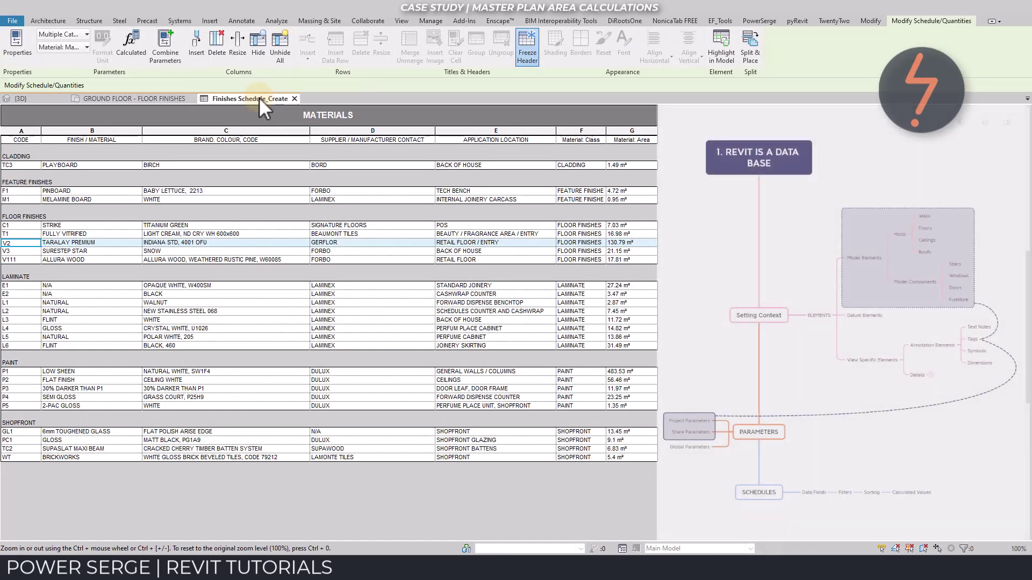
# Select the renamed V111 row in the Finishes Schedule.
pyautogui.click(24, 261)
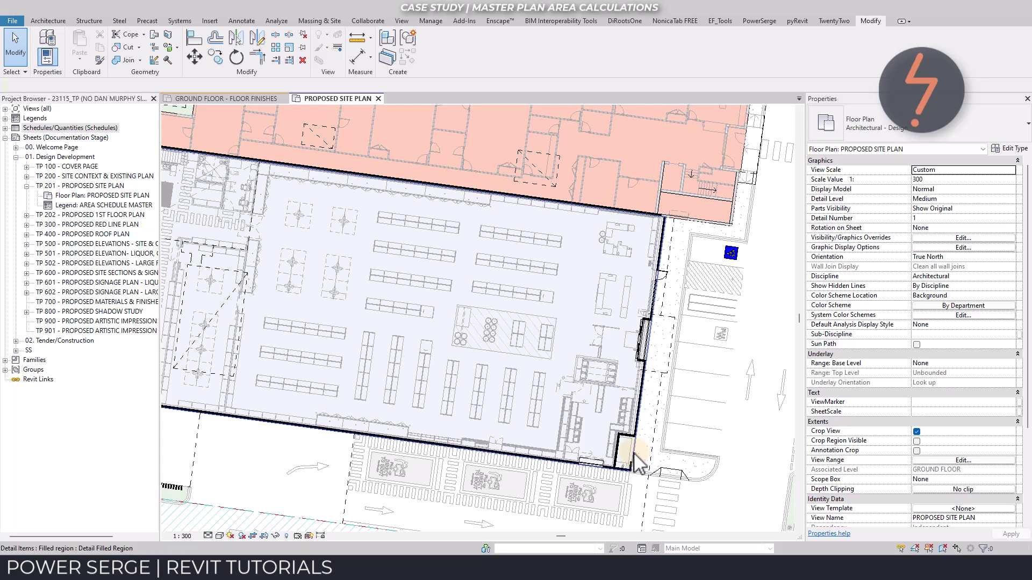
# Read the retail filled region's 1269.237 m² area, zoom into the lower-right corner, reselect it.
pyautogui.click(634, 454)
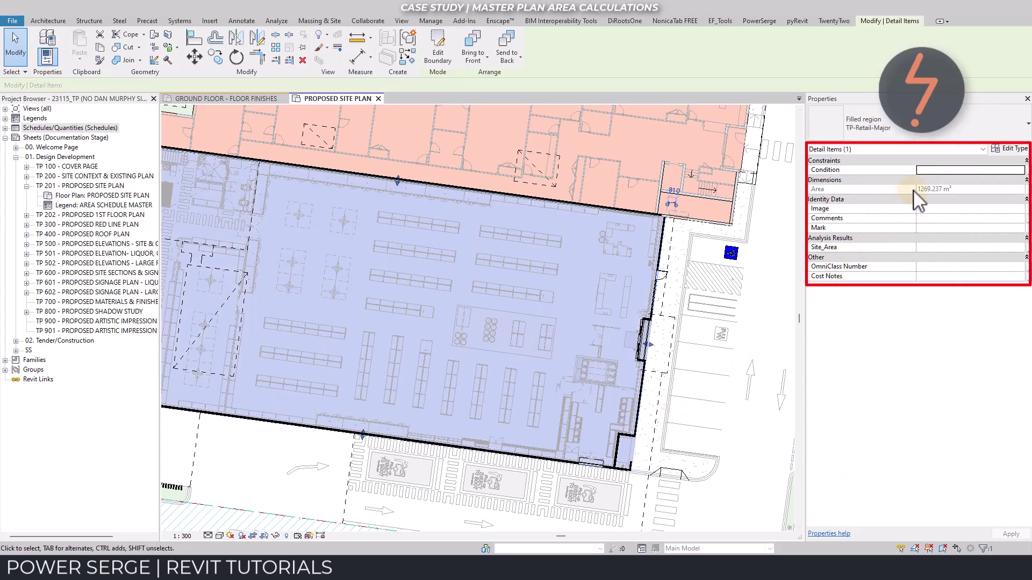
pyautogui.press('Escape')
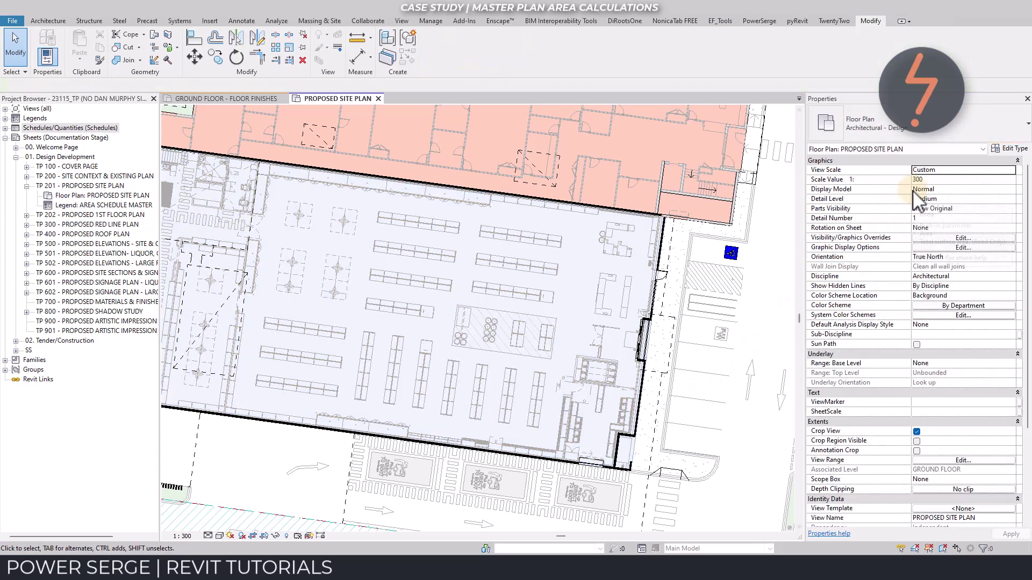
pyautogui.rightClick(653, 421)
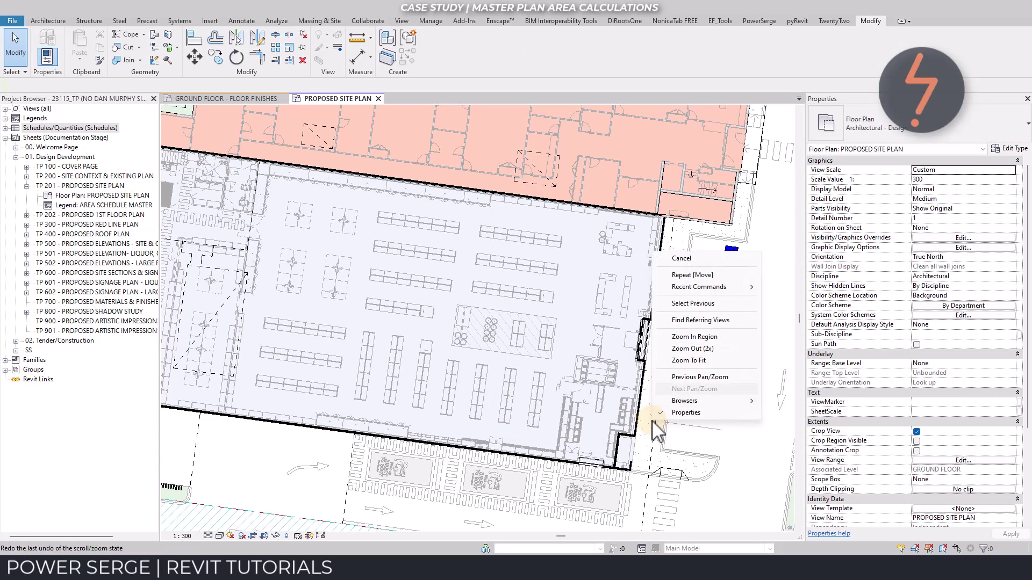
pyautogui.click(678, 336)
pyautogui.moveTo(581, 402); pyautogui.dragTo(667, 485)
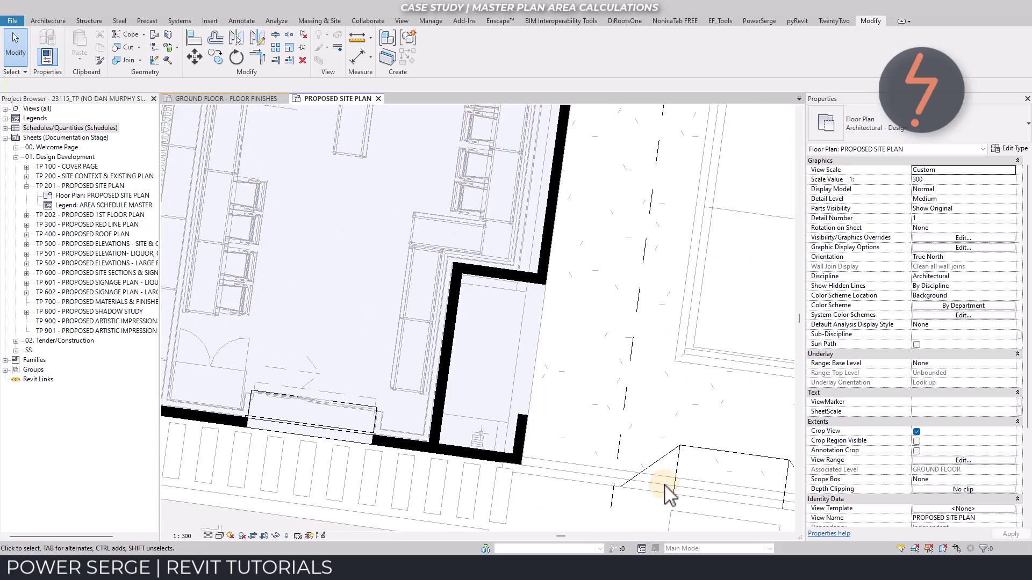
pyautogui.click(535, 367)
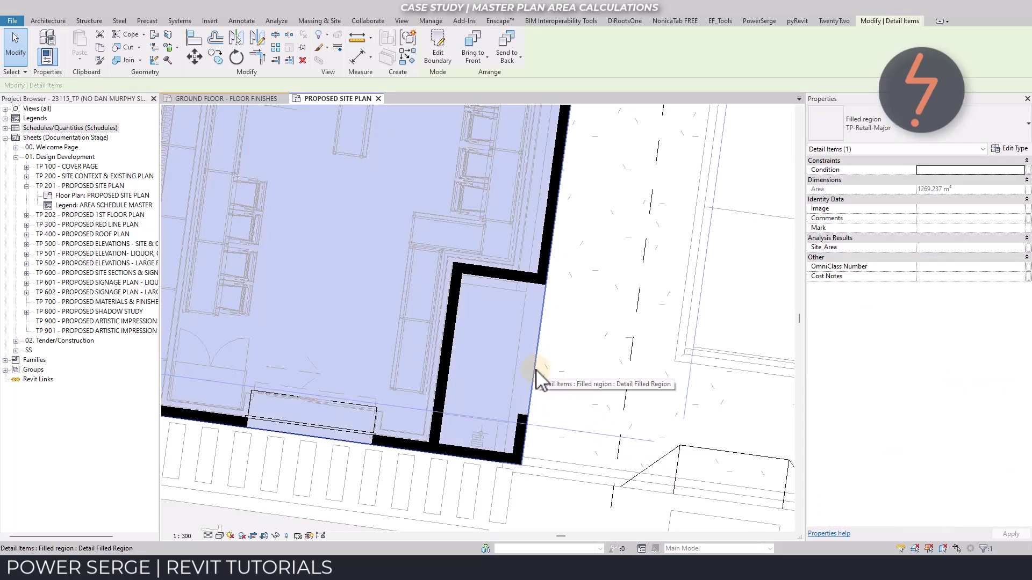
# Edit the retail region's boundary, review the edge beside the wall, and finish the edit.
pyautogui.click(430, 53)
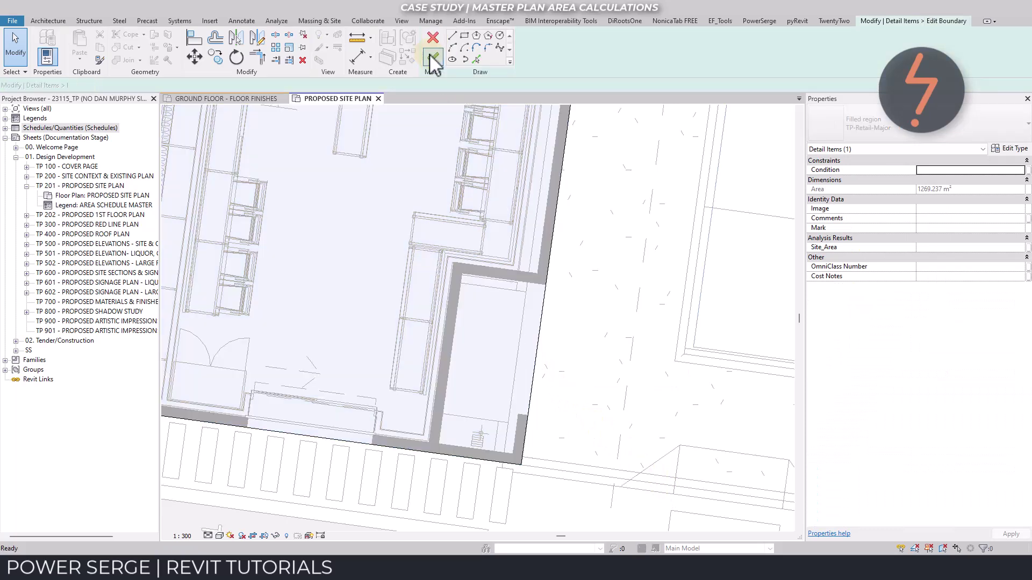
pyautogui.click(544, 305)
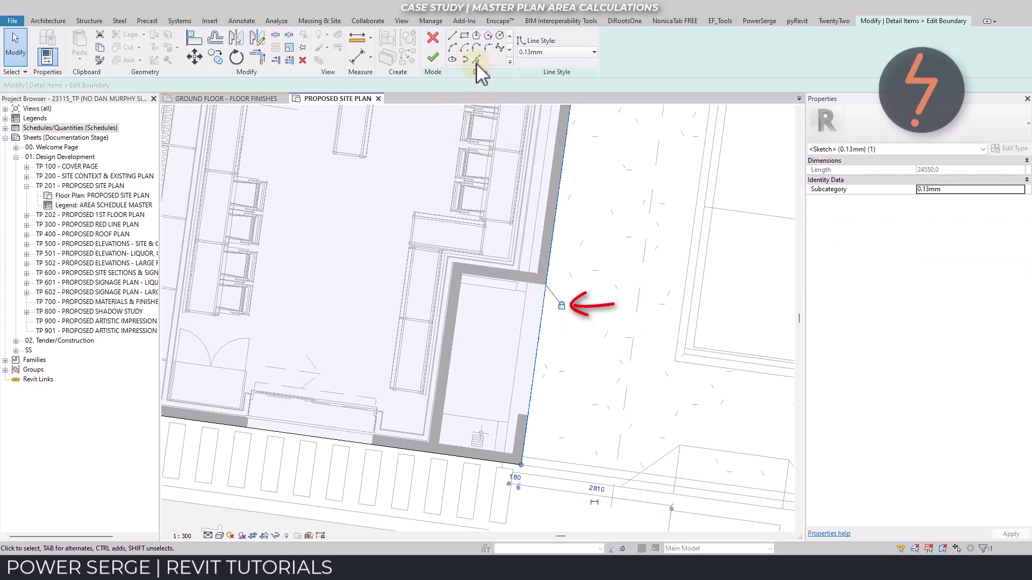
pyautogui.click(476, 61)
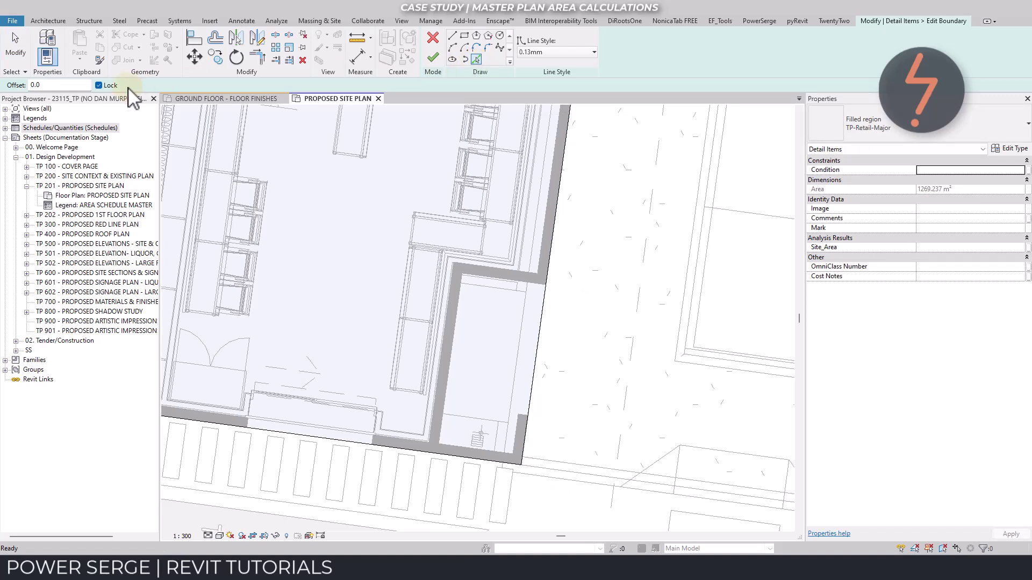
pyautogui.press('Escape')
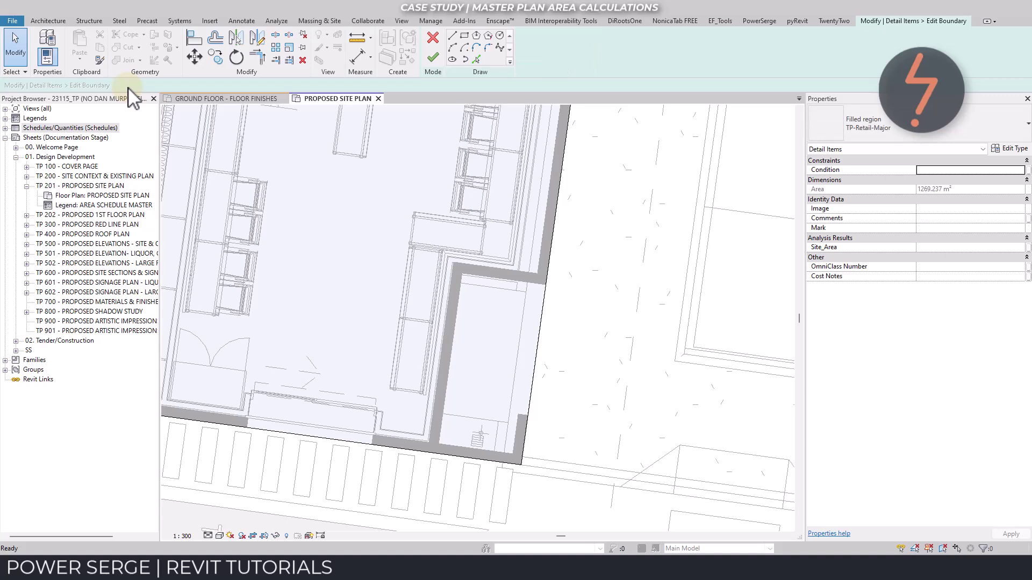
pyautogui.click(433, 56)
# Move the right precast wall 1000 with MV, unjoining elements, then reselect the filled region.
pyautogui.click(605, 273)
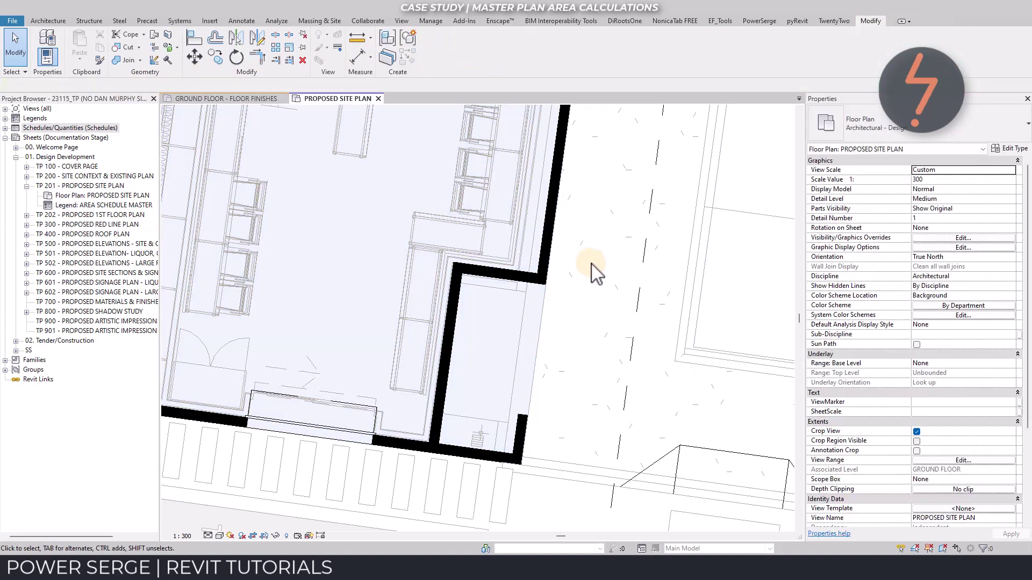
pyautogui.click(547, 245)
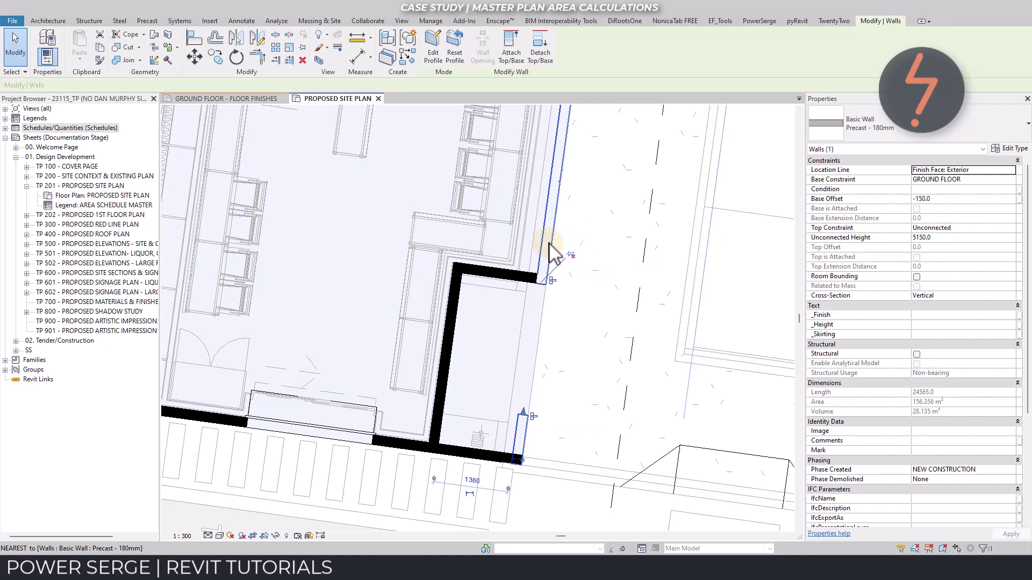
pyautogui.press('m')
pyautogui.press('v')
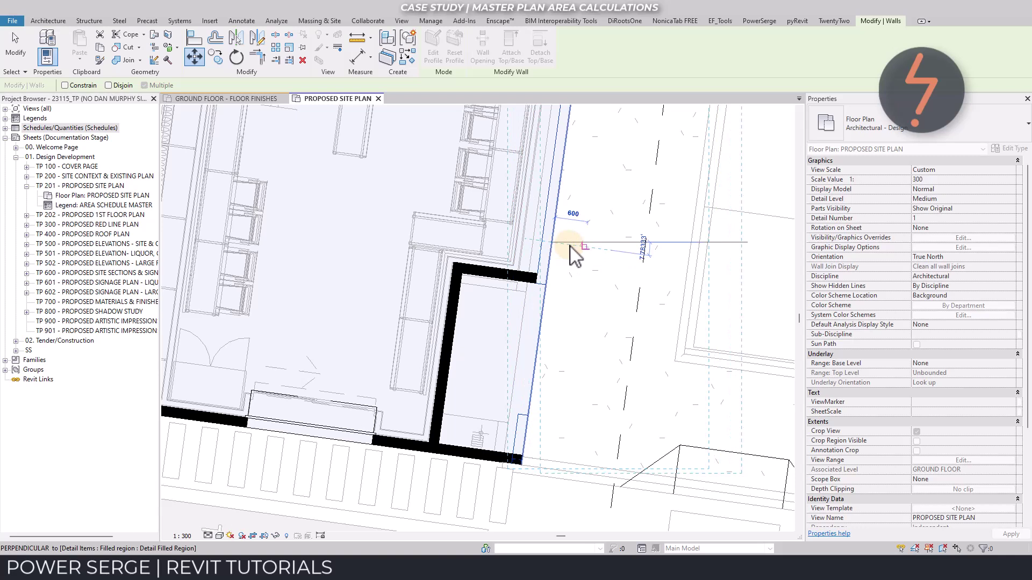
pyautogui.write('1000')
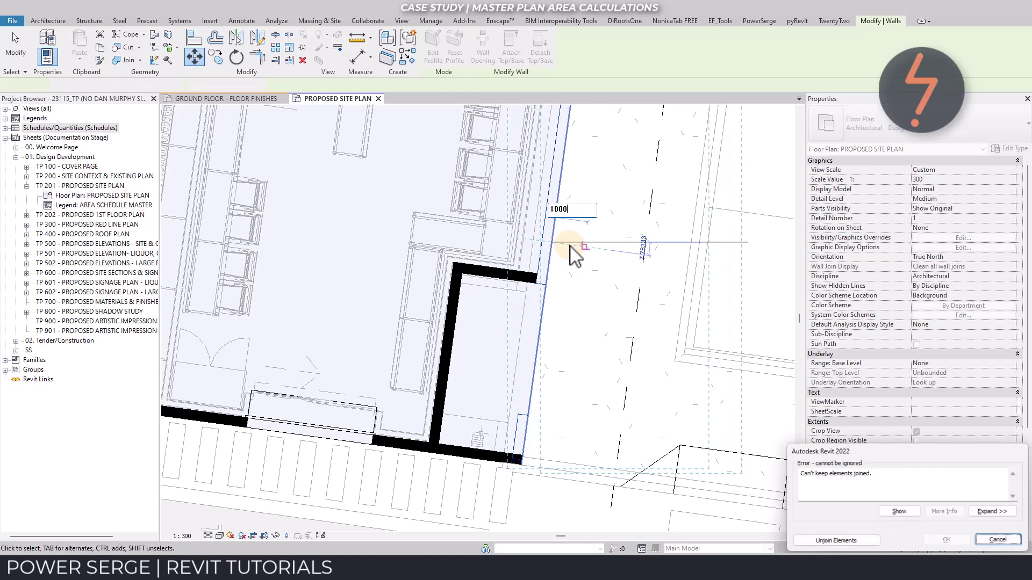
pyautogui.click(830, 541)
pyautogui.press('Escape')
pyautogui.click(592, 394)
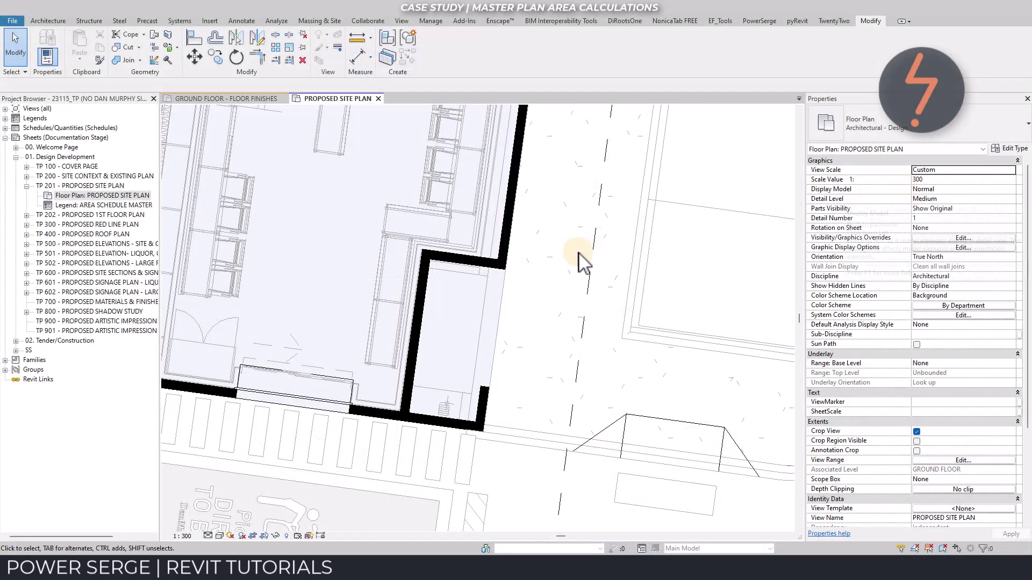
# Restore the previous zoom and tag the detail item with Detail Item Tag: Standard.
pyautogui.rightClick(579, 254)
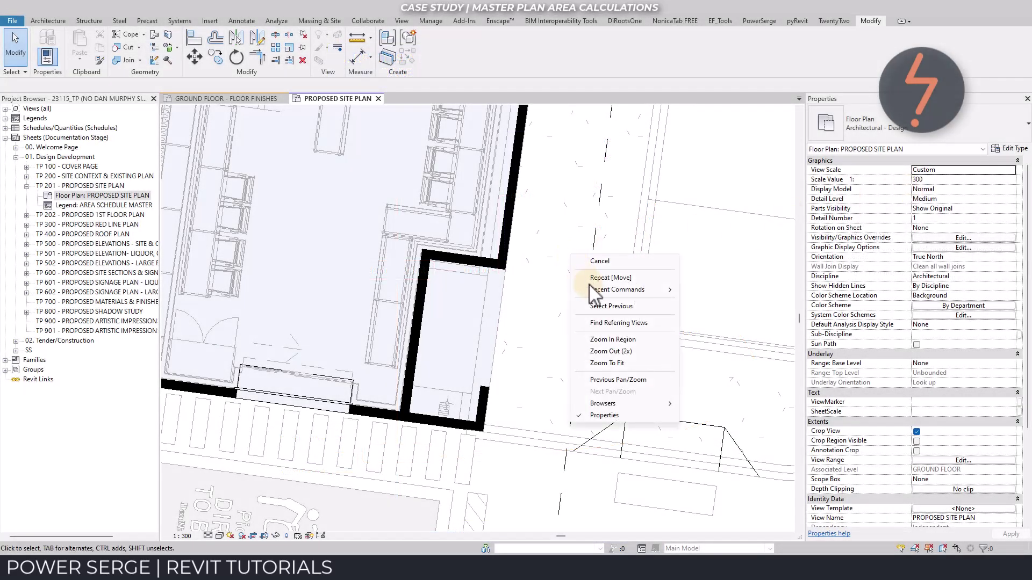
pyautogui.click(602, 380)
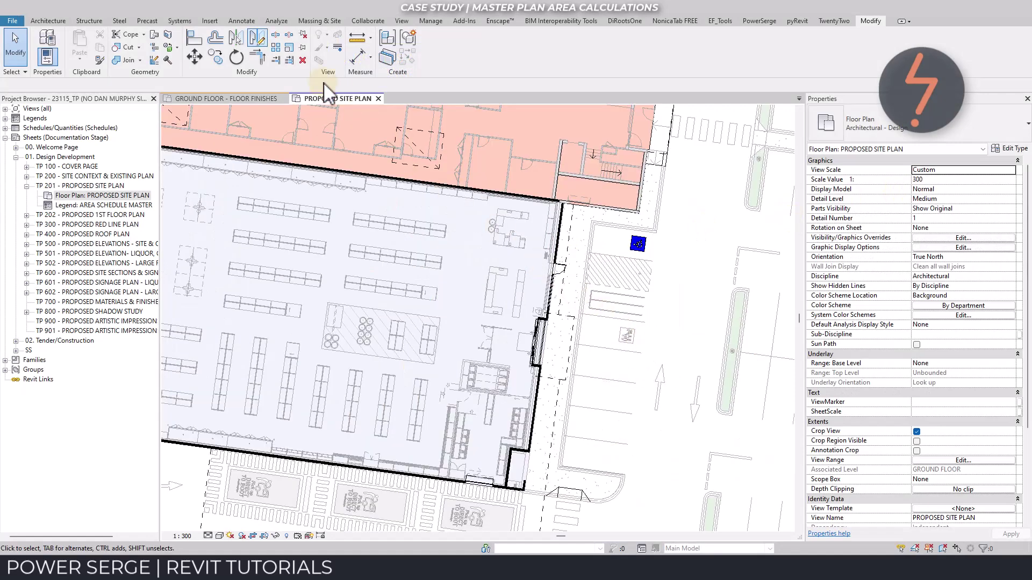
pyautogui.click(243, 21)
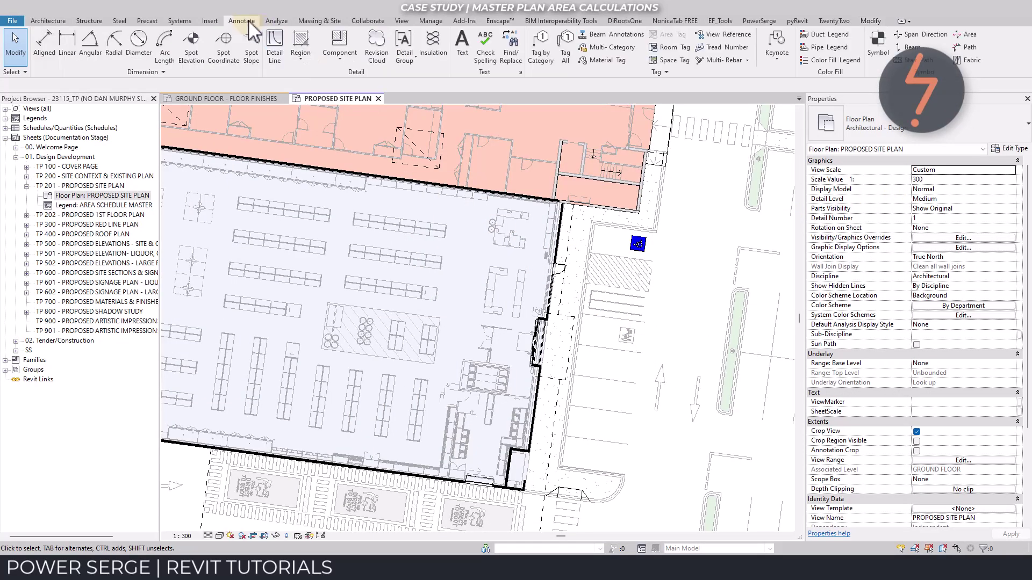
pyautogui.click(549, 63)
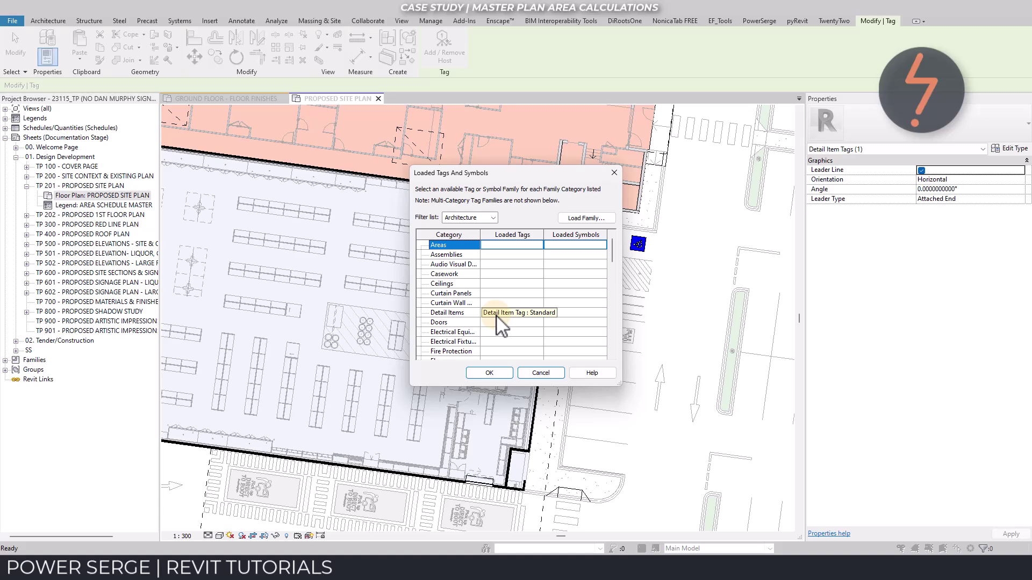
pyautogui.click(491, 373)
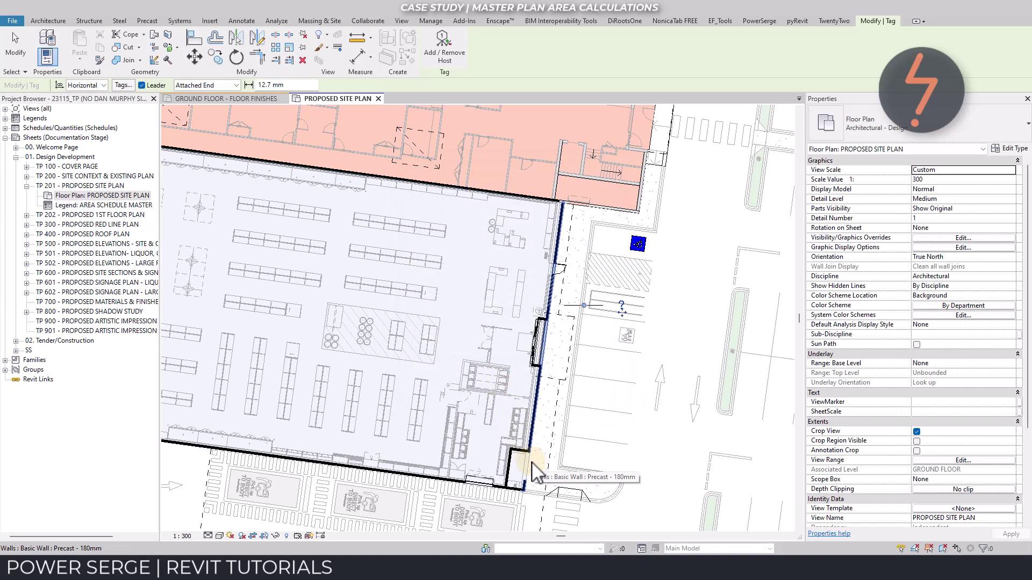
pyautogui.press('Escape')
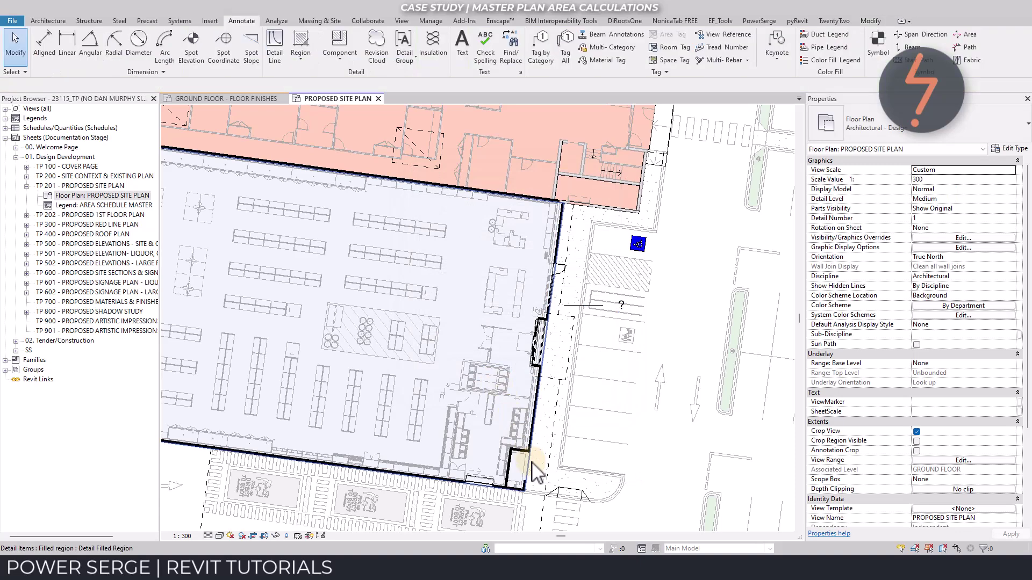
pyautogui.click(574, 316)
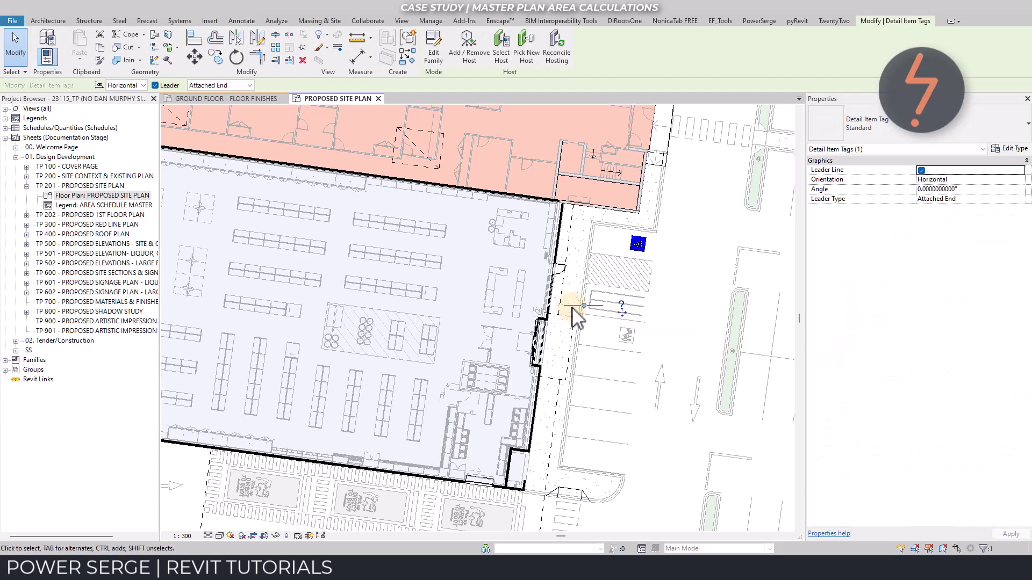
pyautogui.click(433, 48)
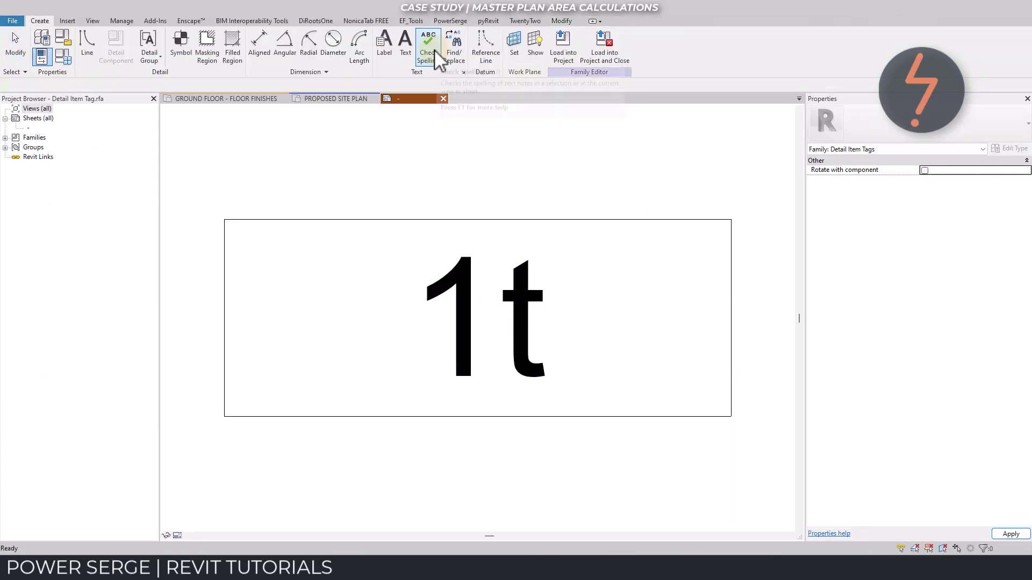
pyautogui.click(523, 258)
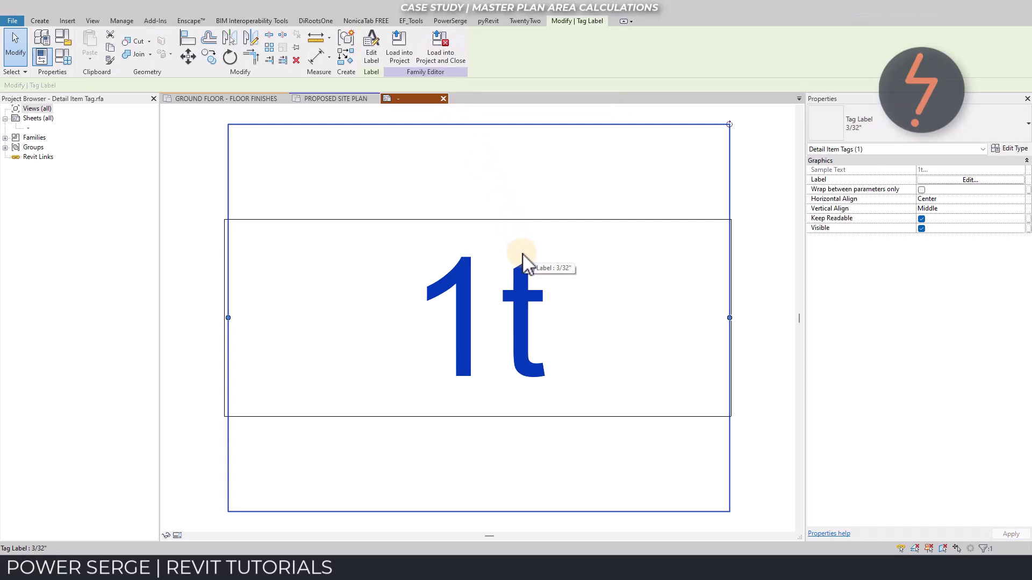
pyautogui.click(370, 57)
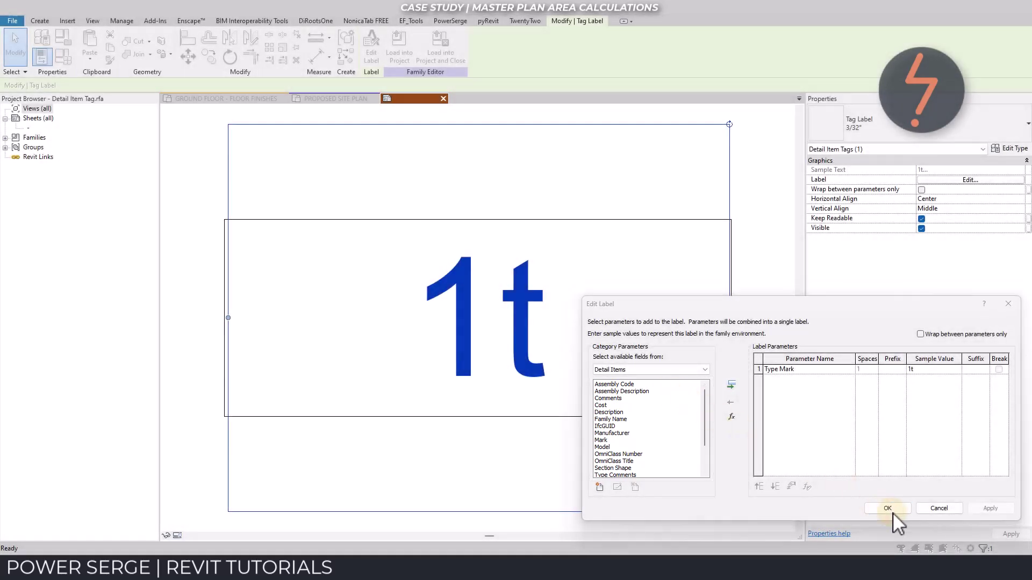
pyautogui.click(892, 513)
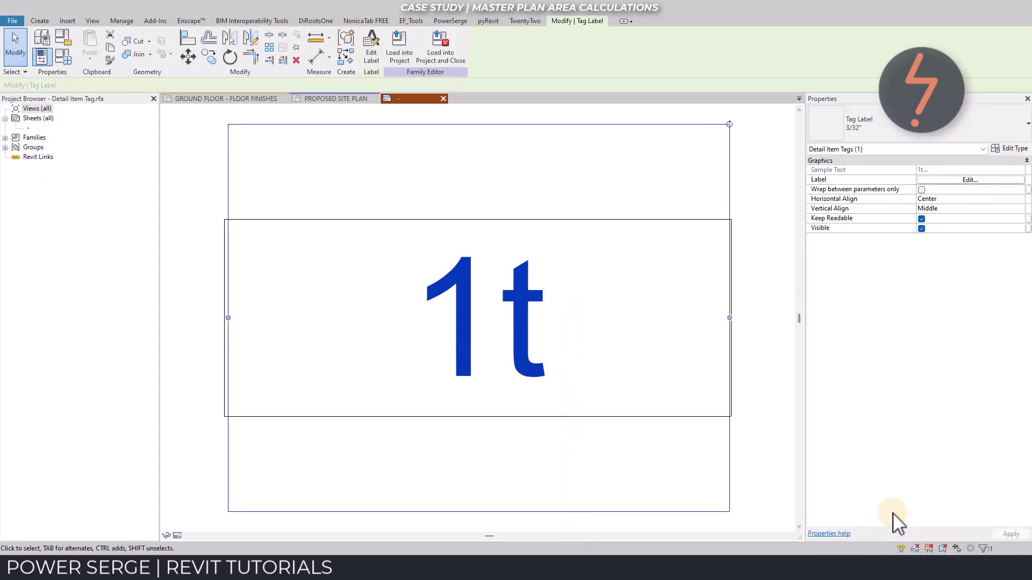
pyautogui.click(444, 98)
pyautogui.click(539, 288)
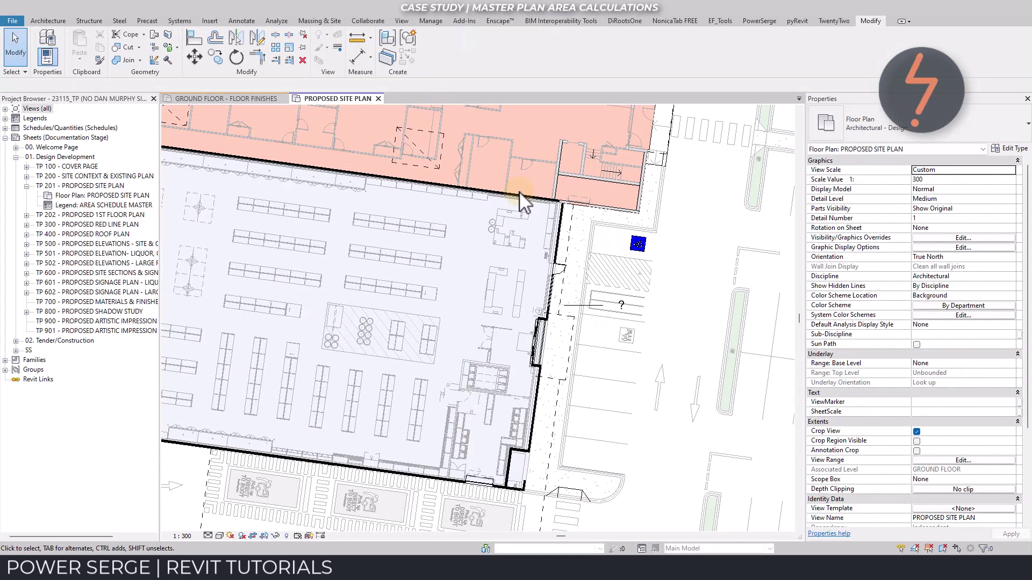
# Start a new schedule from Schedules/Quantities with the Detail Items category chosen.
pyautogui.rightClick(95, 129)
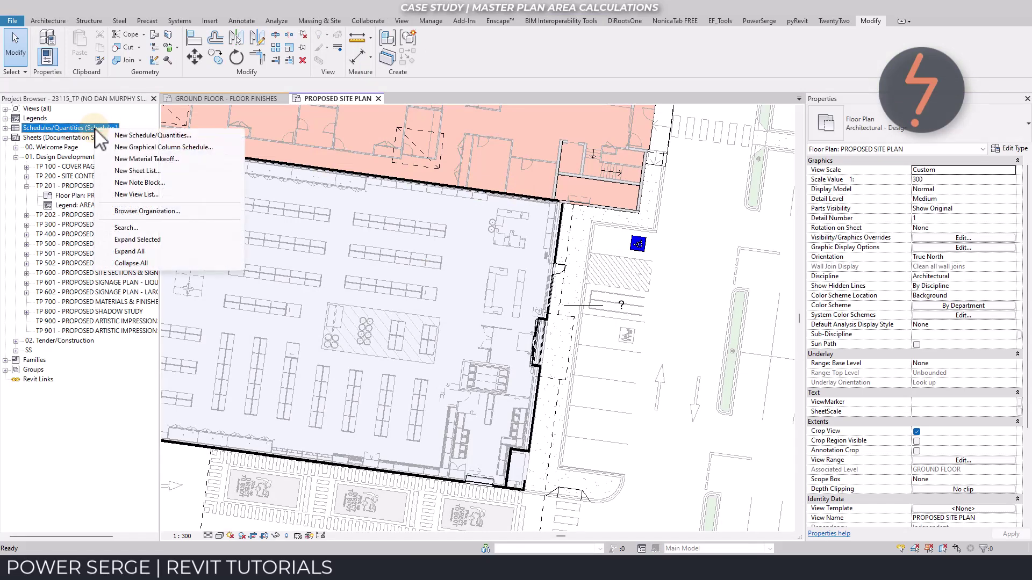
pyautogui.click(136, 135)
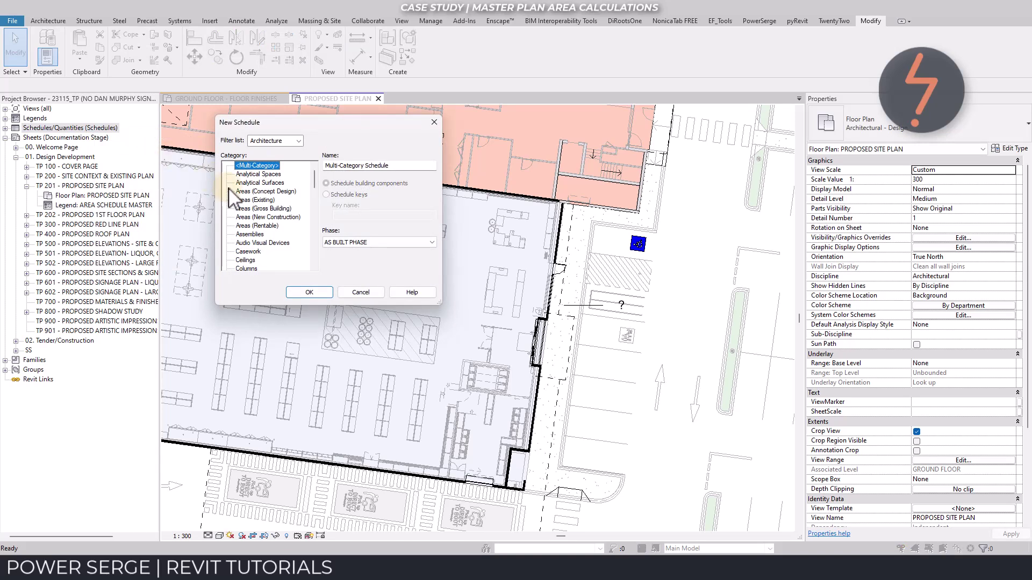
pyautogui.press('d')
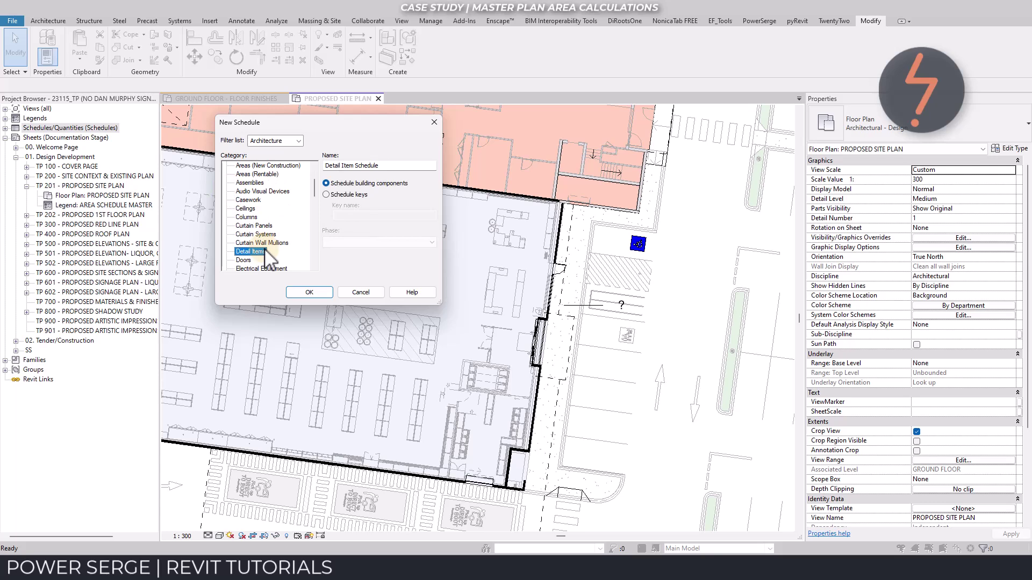
# Confirm the New Schedule dialog to create the Detail Item Schedule.
pyautogui.click(328, 292)
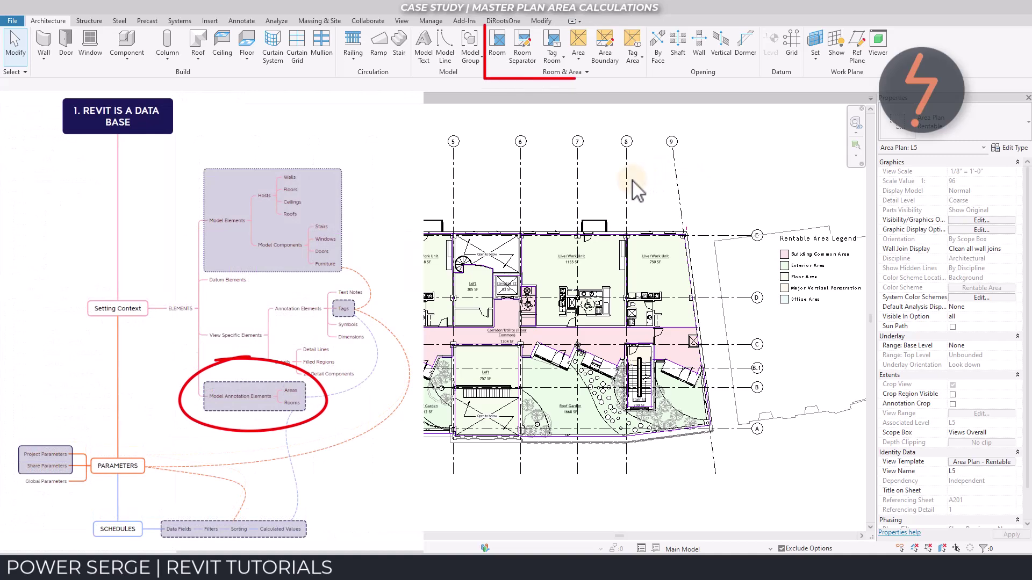
# Zoom into the top-right Live/Work Unit and select its area tag.
pyautogui.rightClick(617, 186)
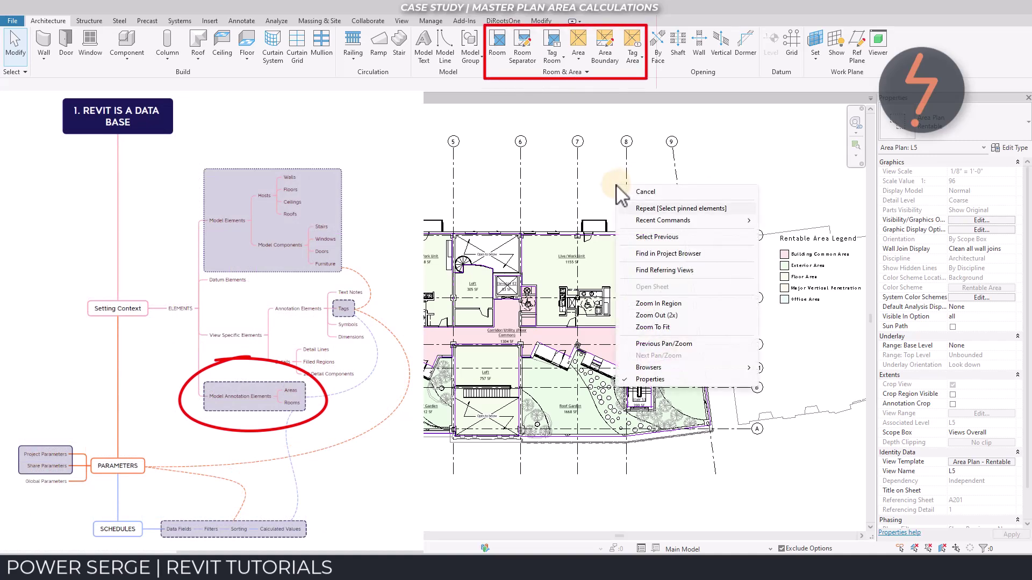
pyautogui.click(659, 304)
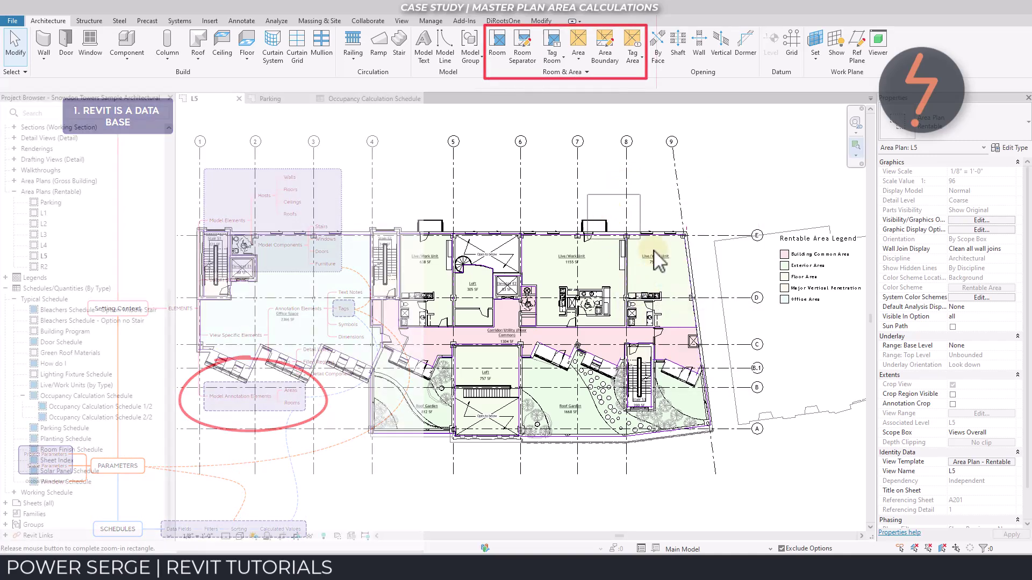
pyautogui.moveTo(588, 195); pyautogui.dragTo(699, 288)
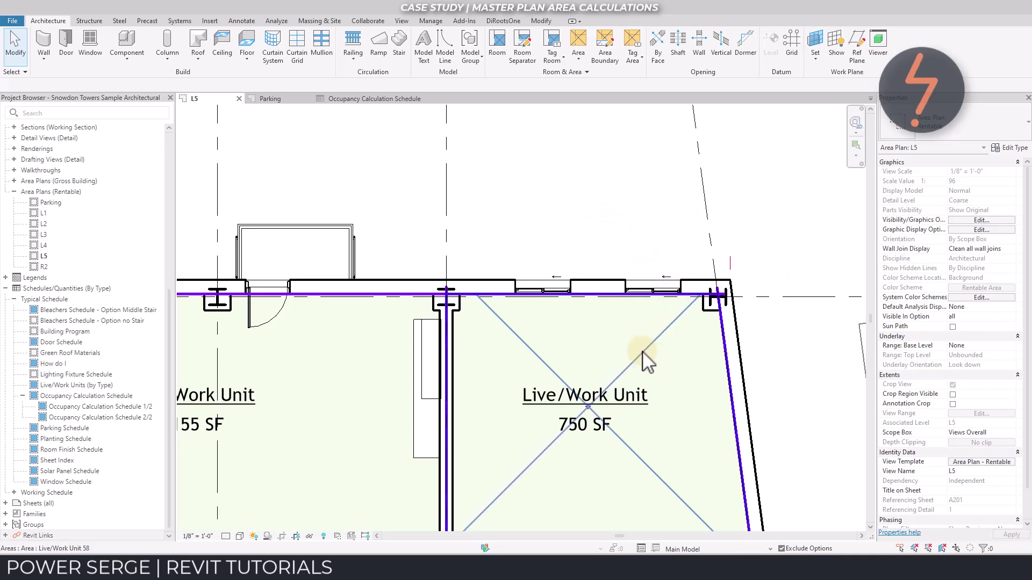
pyautogui.click(643, 359)
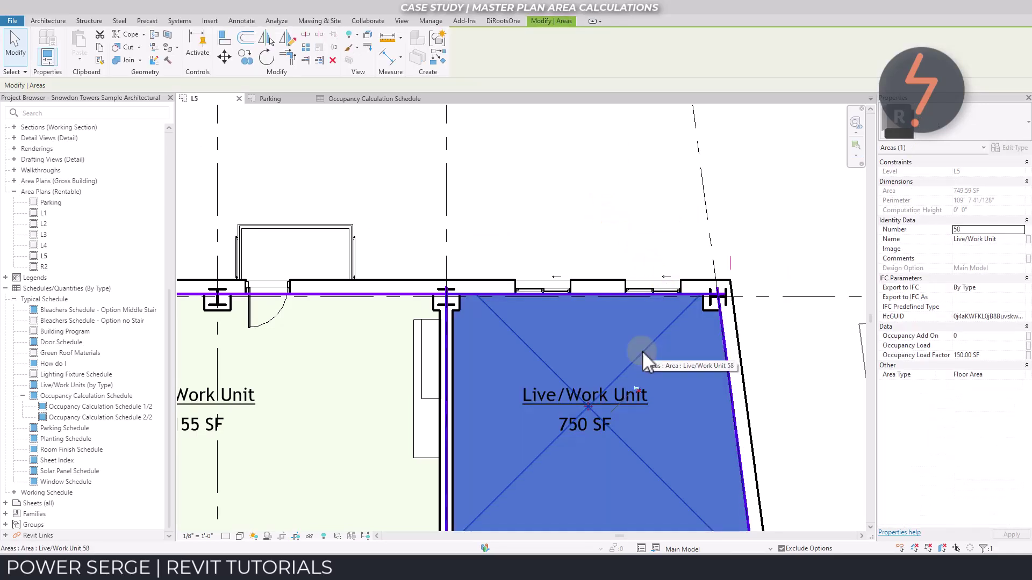
pyautogui.press('Escape')
pyautogui.click(648, 398)
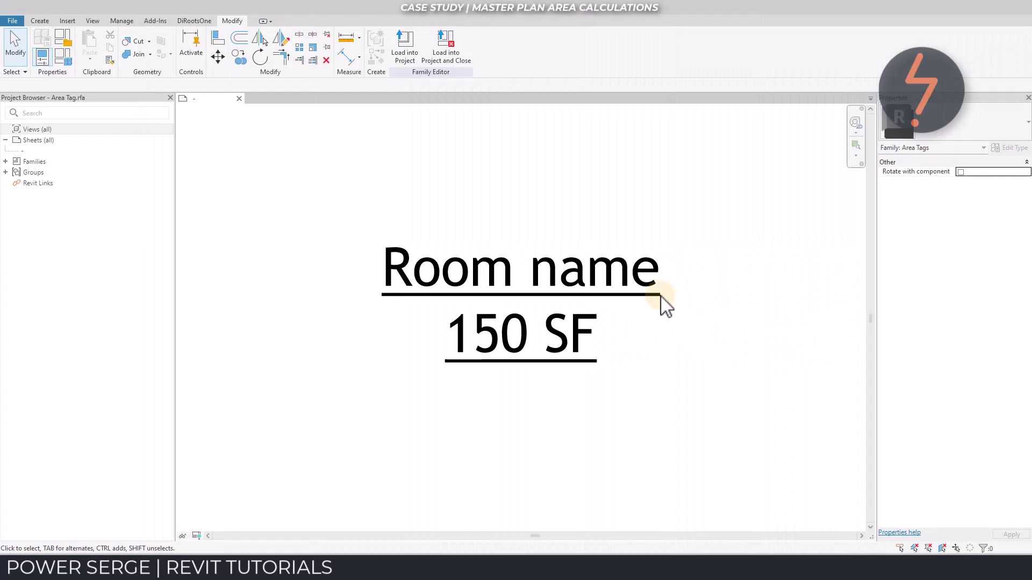
# Inspect the area tag label's Name and Area parameters in Edit Label.
pyautogui.click(627, 269)
pyautogui.click(402, 52)
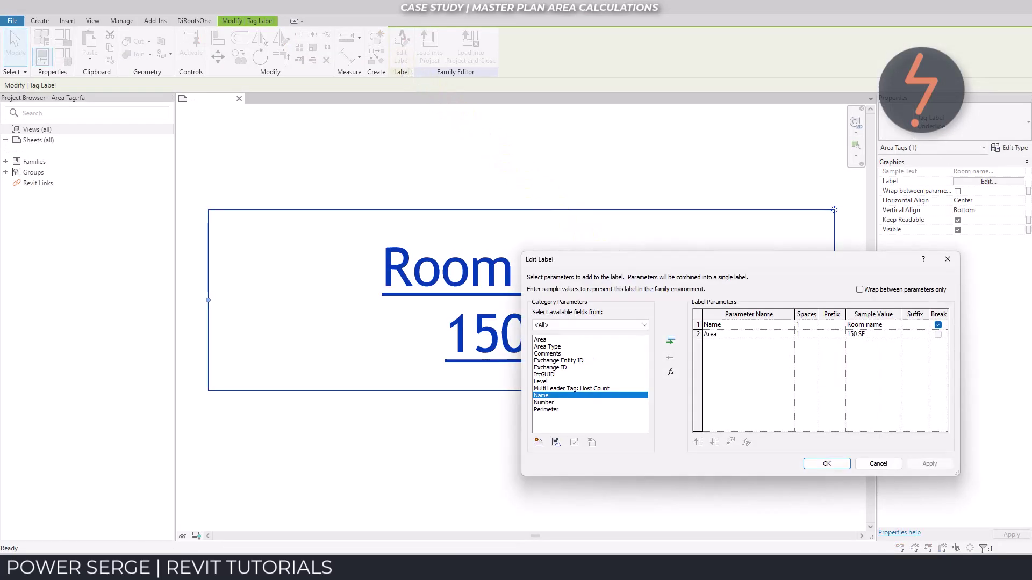
pyautogui.click(540, 339)
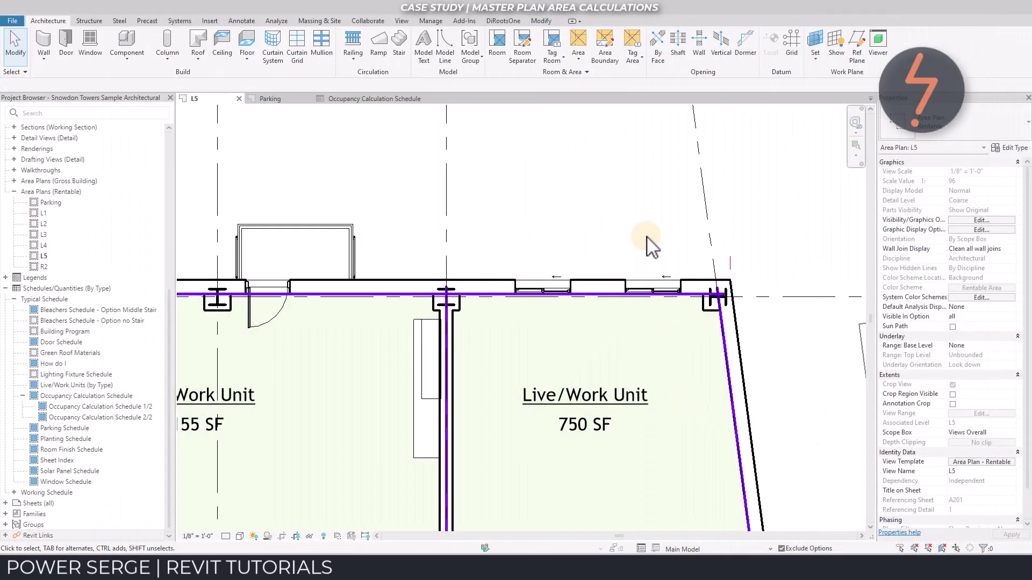
# Restore the full L5 plan, review the Rentable Area Legend's colour scheme, then open the Parking plan.
pyautogui.rightClick(647, 238)
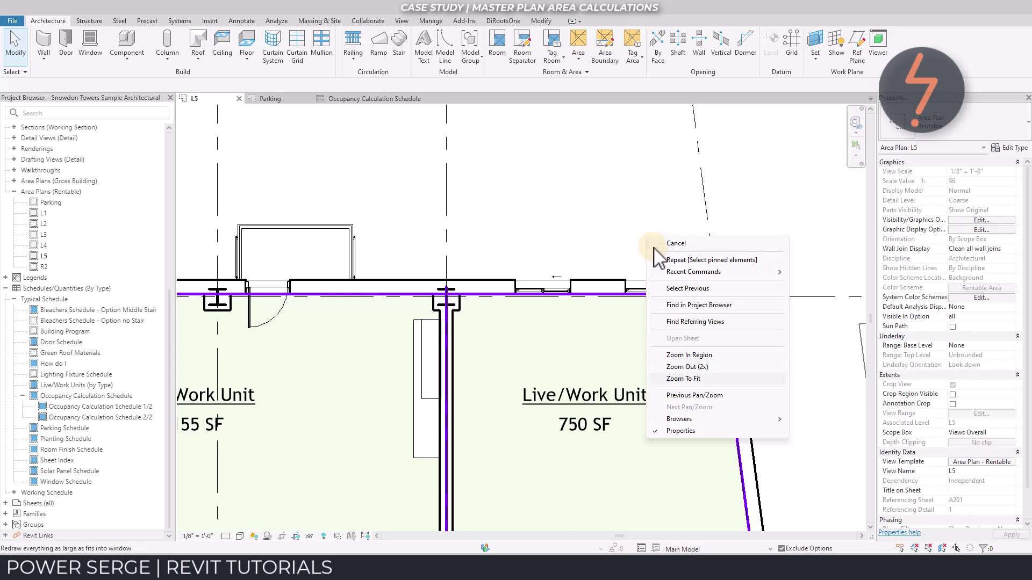
pyautogui.click(747, 397)
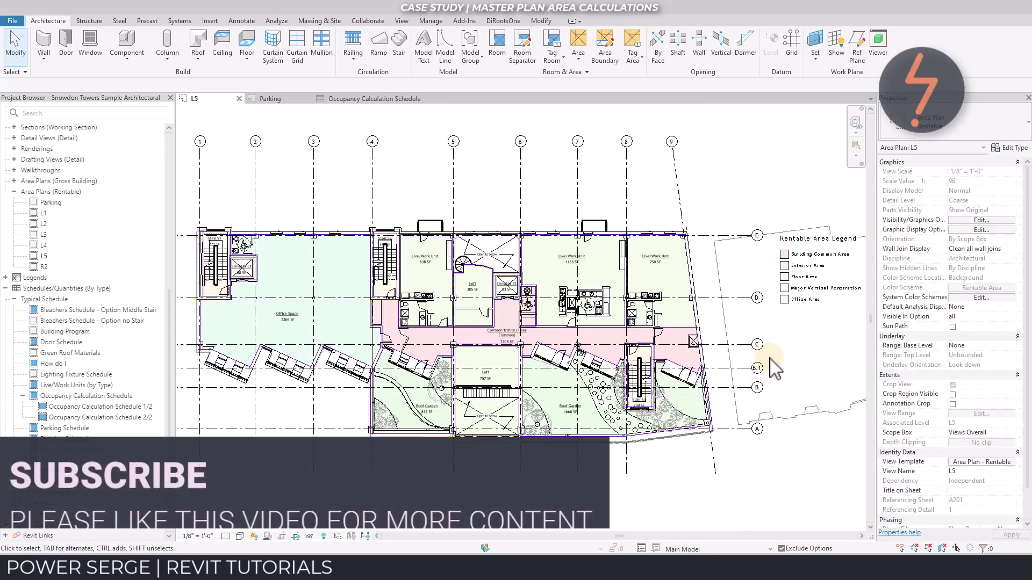
pyautogui.click(806, 311)
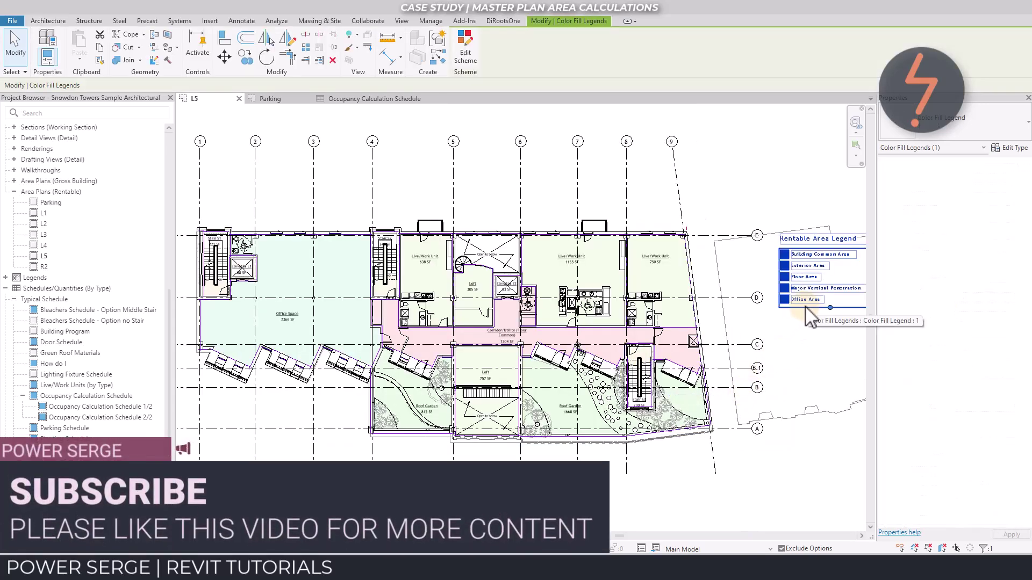
pyautogui.click(466, 44)
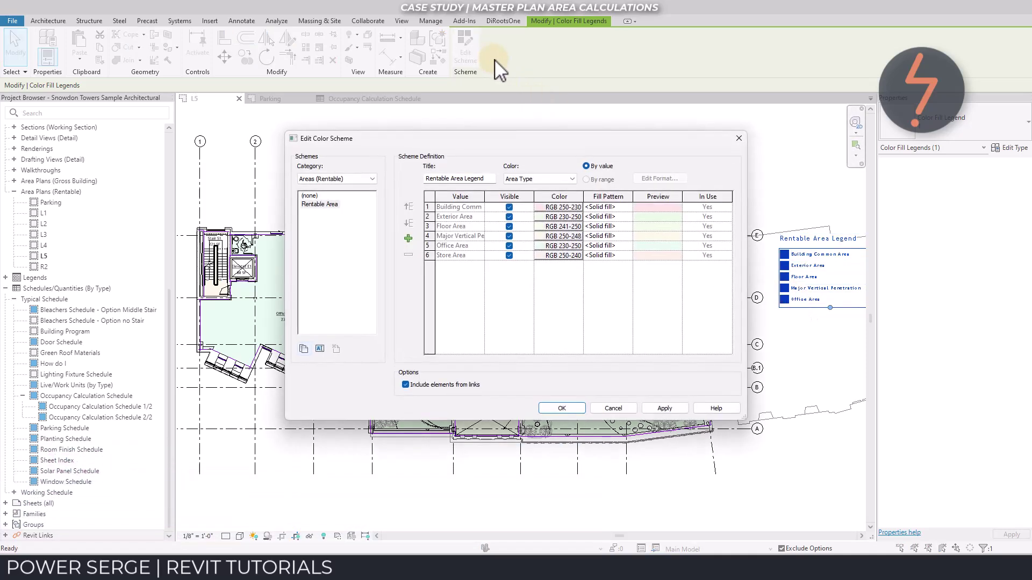
pyautogui.click(739, 139)
pyautogui.click(287, 99)
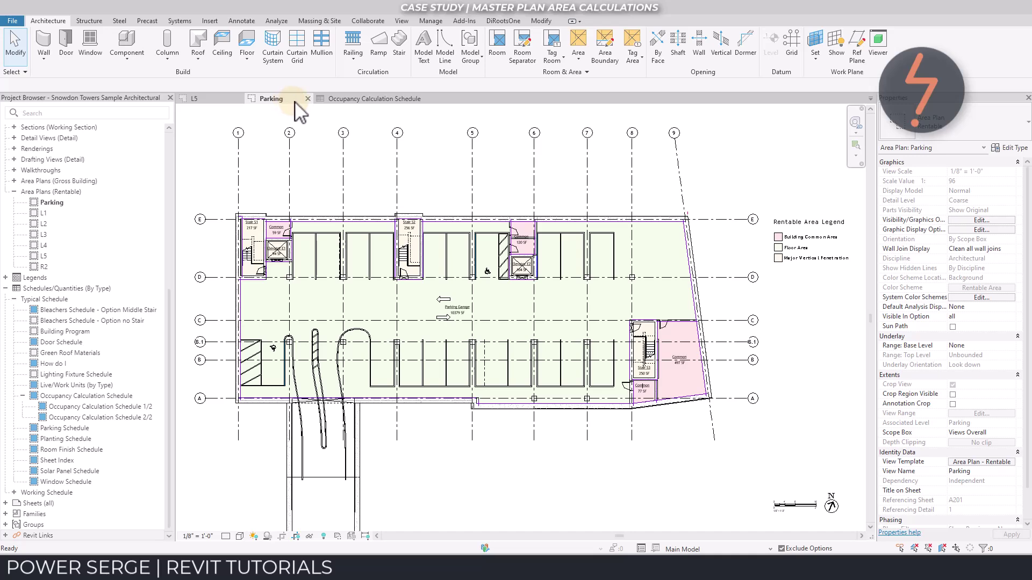
# Highlight schedule row P1 Parking Garage in the Parking plan, then select one parking space.
pyautogui.click(354, 105)
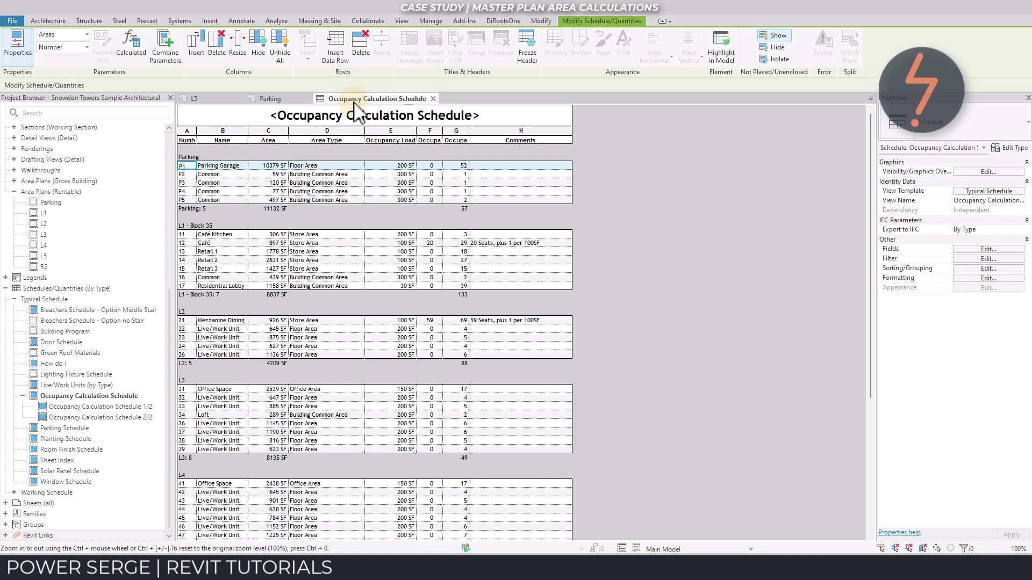
pyautogui.click(186, 165)
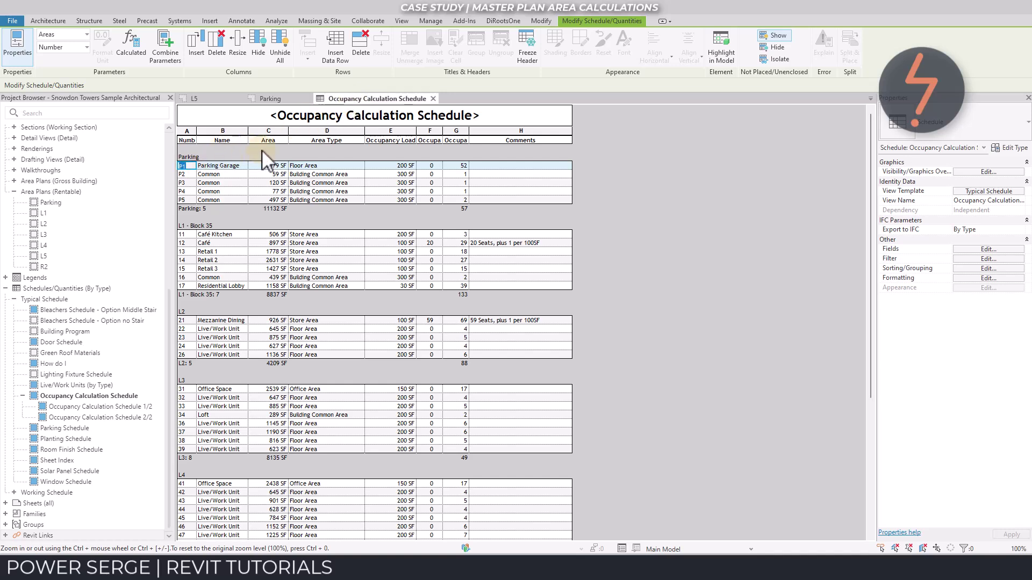
pyautogui.click(717, 54)
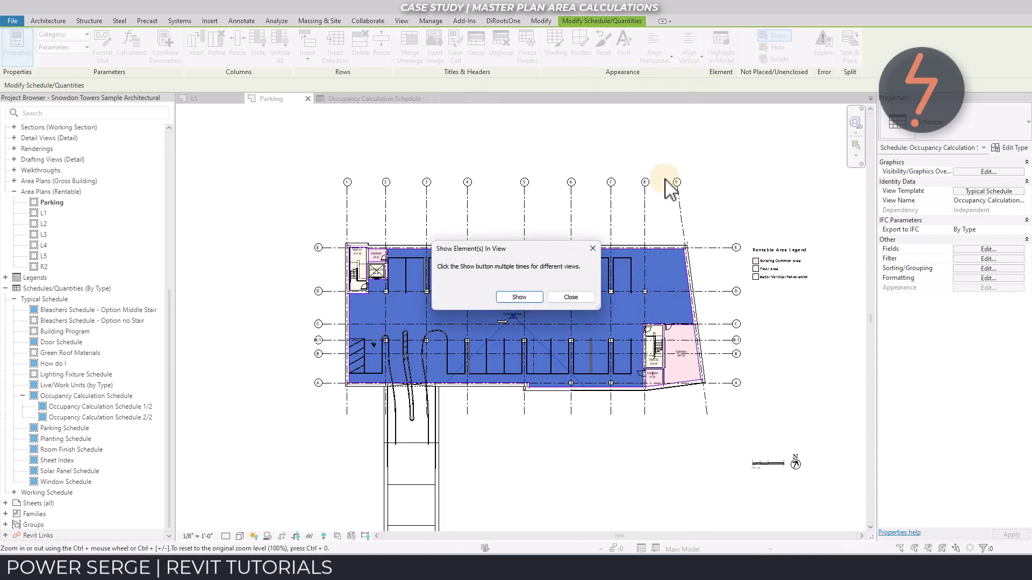
pyautogui.click(593, 248)
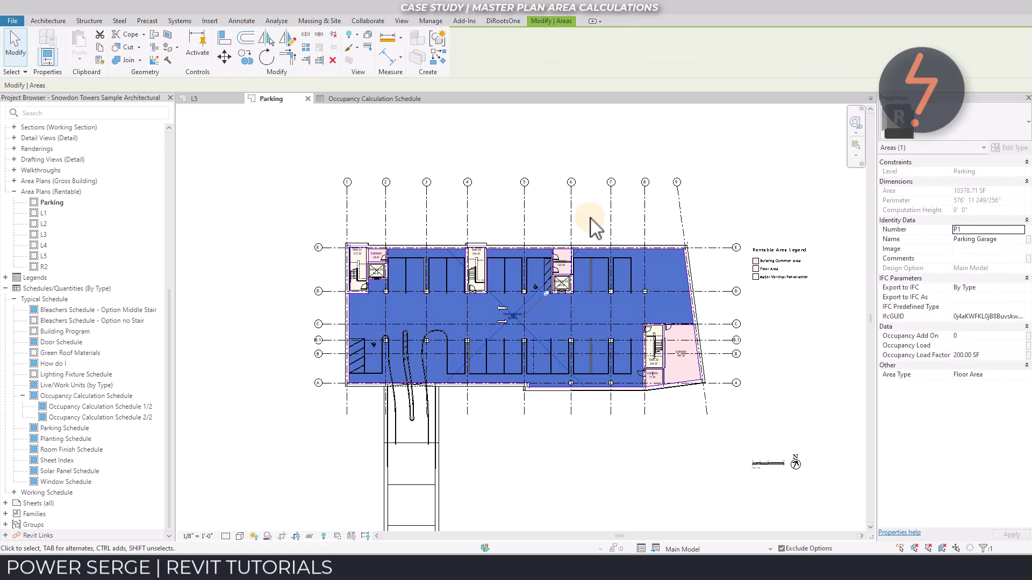
pyautogui.press('Escape')
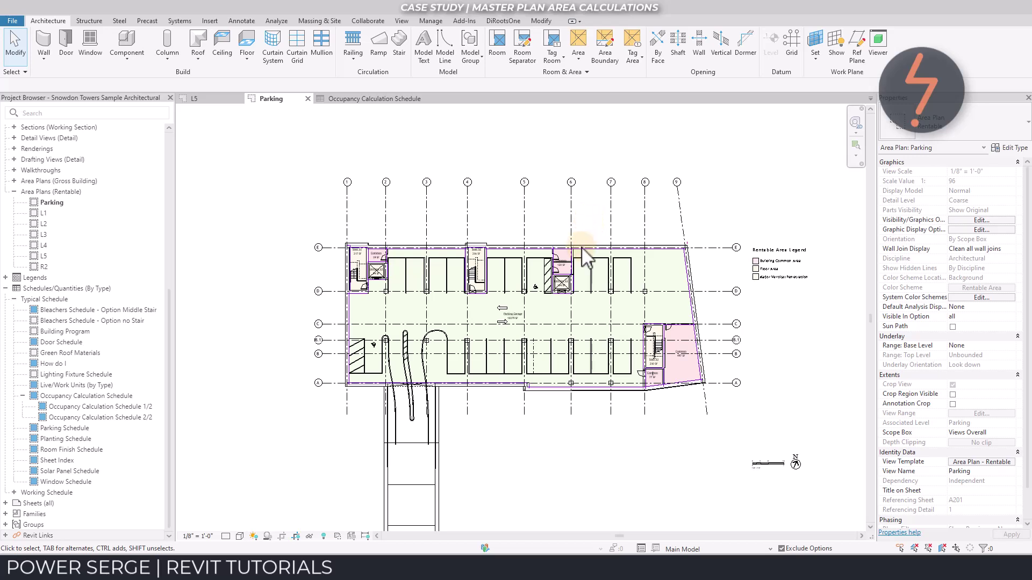
pyautogui.click(554, 349)
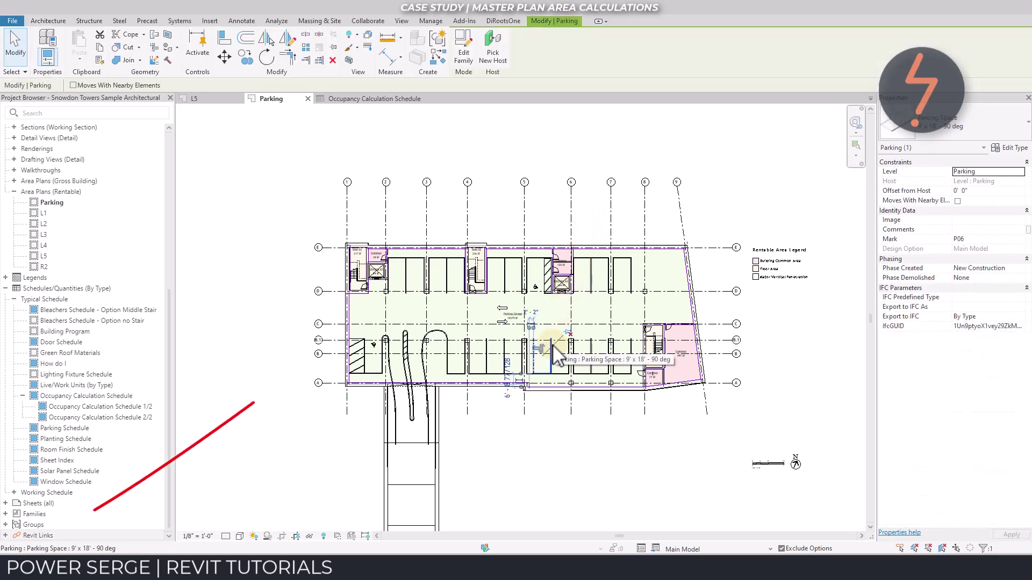
# Review the Occupancy Calculation Schedule's fields, then select Schedules/Quantities in the Project Browser.
pyautogui.click(391, 101)
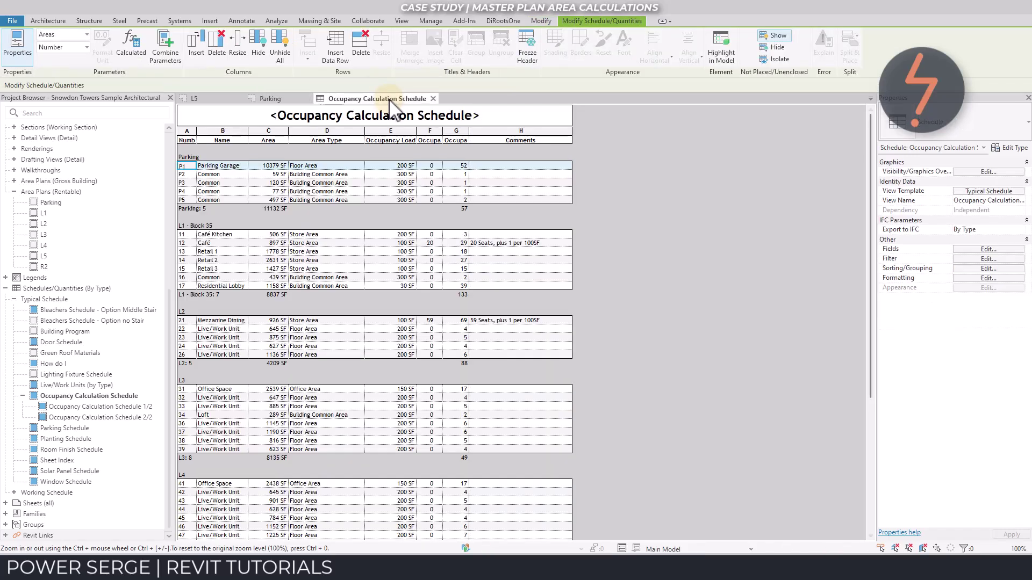
pyautogui.click(989, 249)
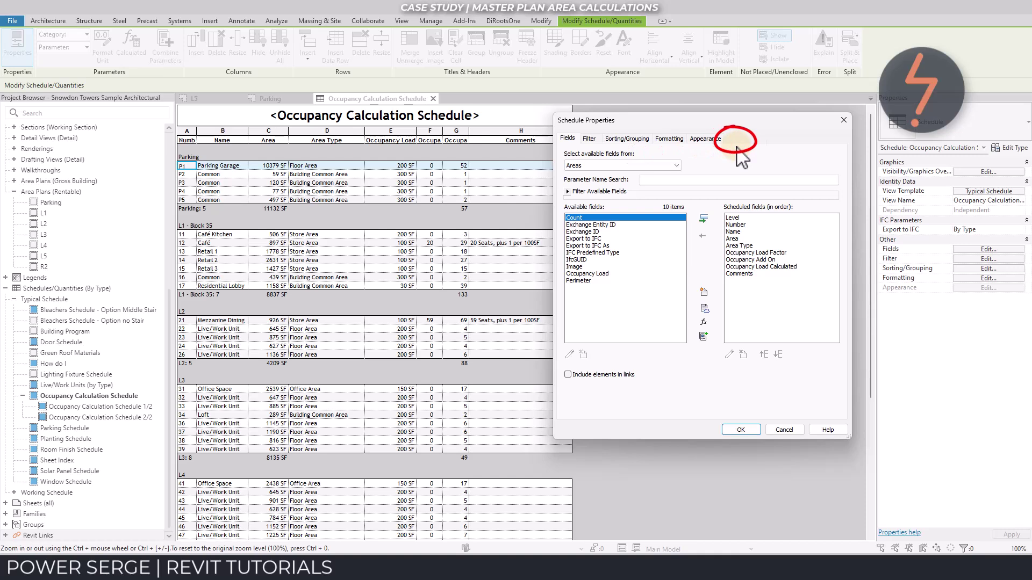
pyautogui.click(843, 121)
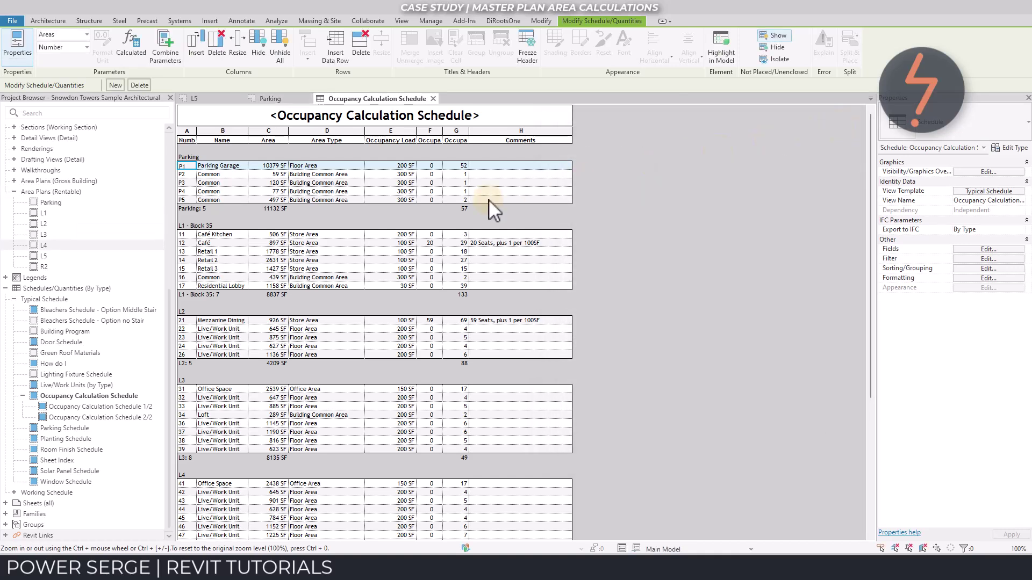
pyautogui.click(102, 291)
# Create a new Rooms-category schedule called Room Schedule under Schedules/Quantities.
pyautogui.rightClick(102, 290)
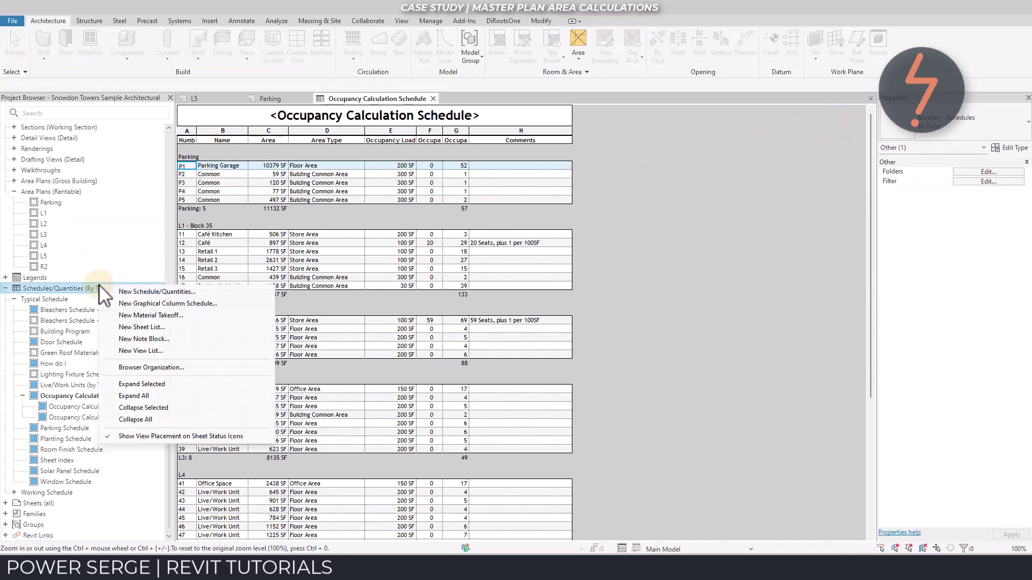
pyautogui.click(203, 293)
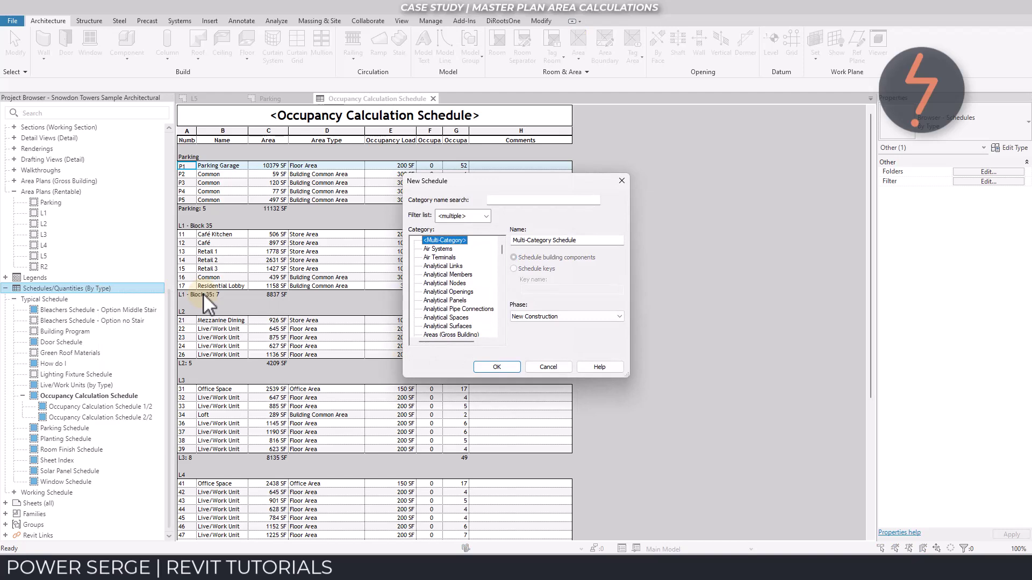
pyautogui.press('r')
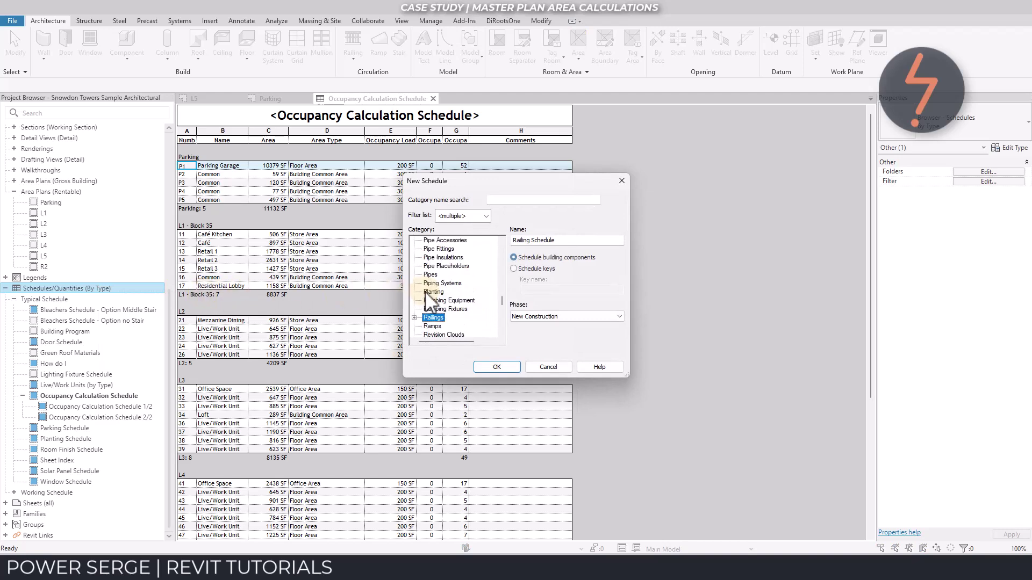
pyautogui.press('o')
pyautogui.press('o')
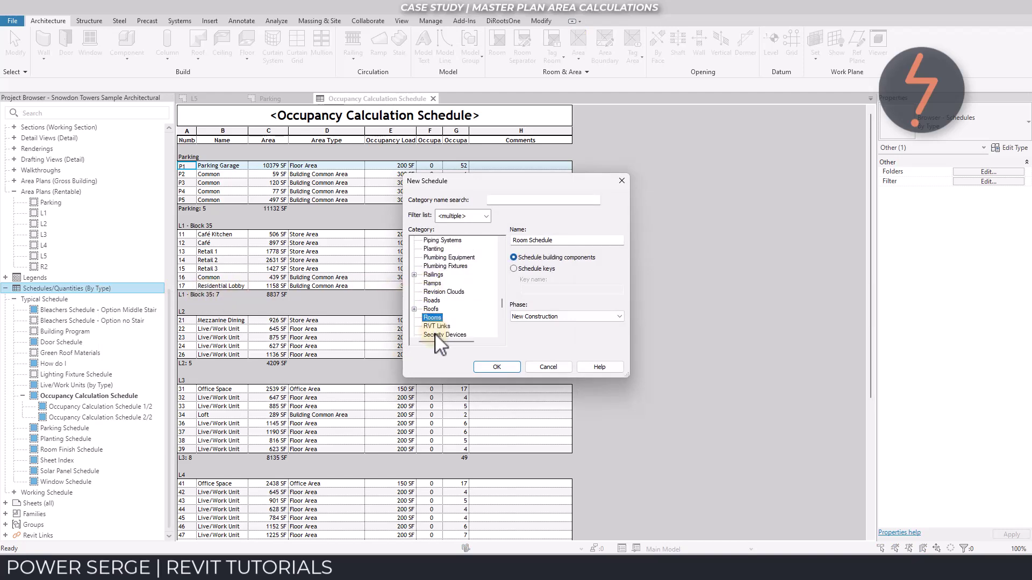
pyautogui.click(512, 365)
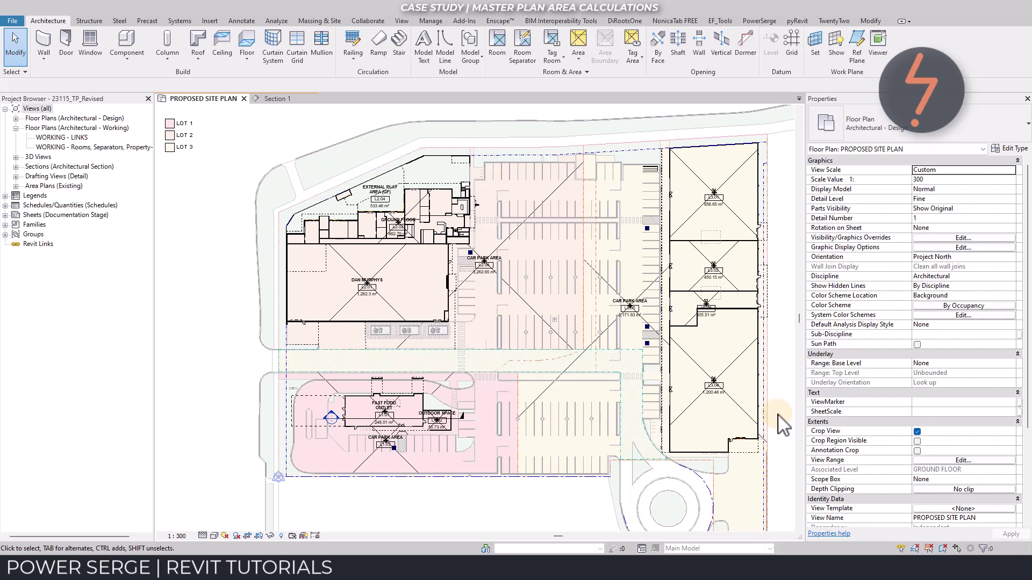
# Check room L3.04's properties on the site plan, then open the Section 1 view.
pyautogui.click(744, 416)
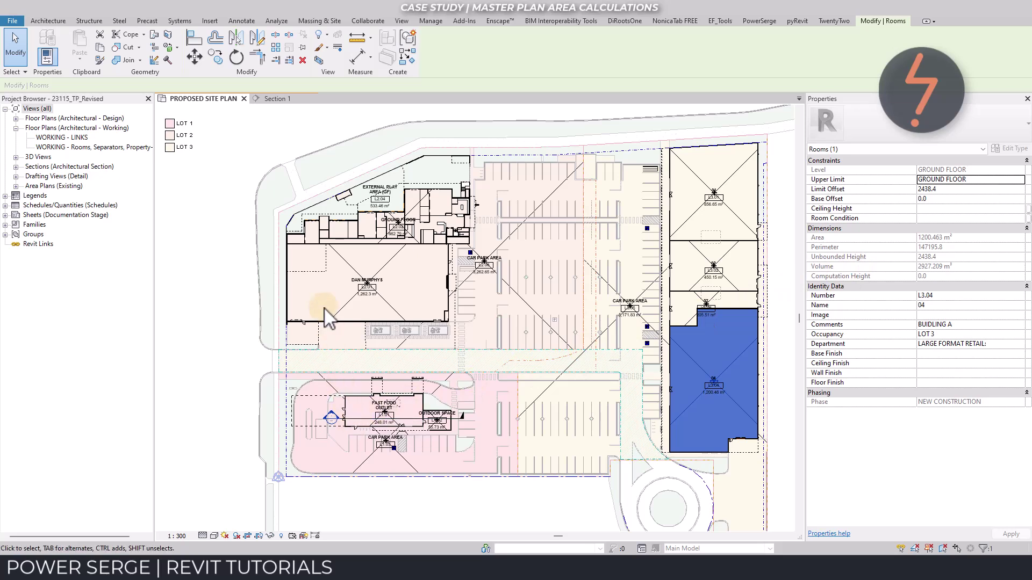
pyautogui.click(276, 102)
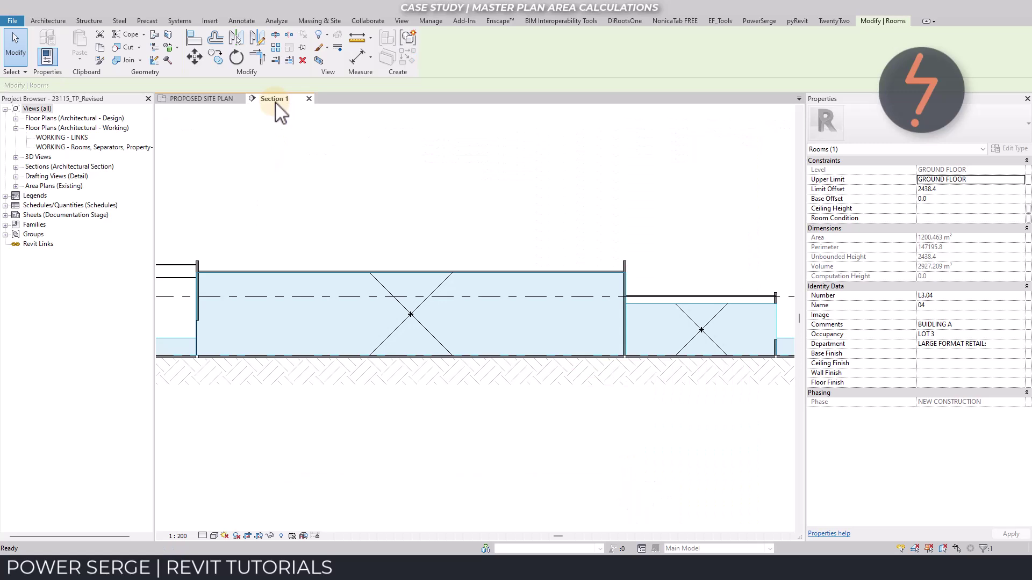
# Tag the Fast Food Outlet room L1.01 in Section 1, then open the existing GROUND FLOOR area plan.
pyautogui.click(379, 289)
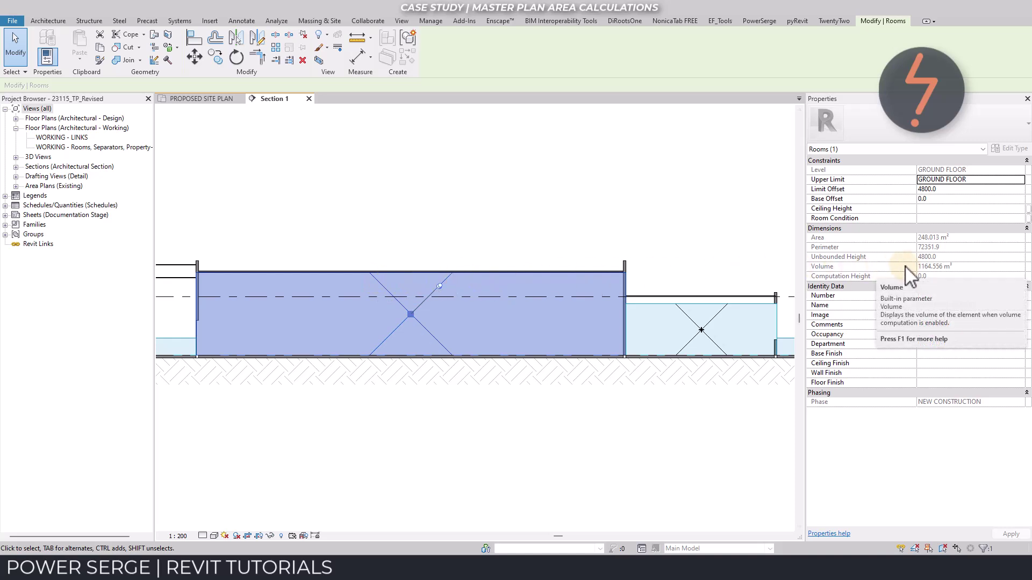
pyautogui.click(628, 228)
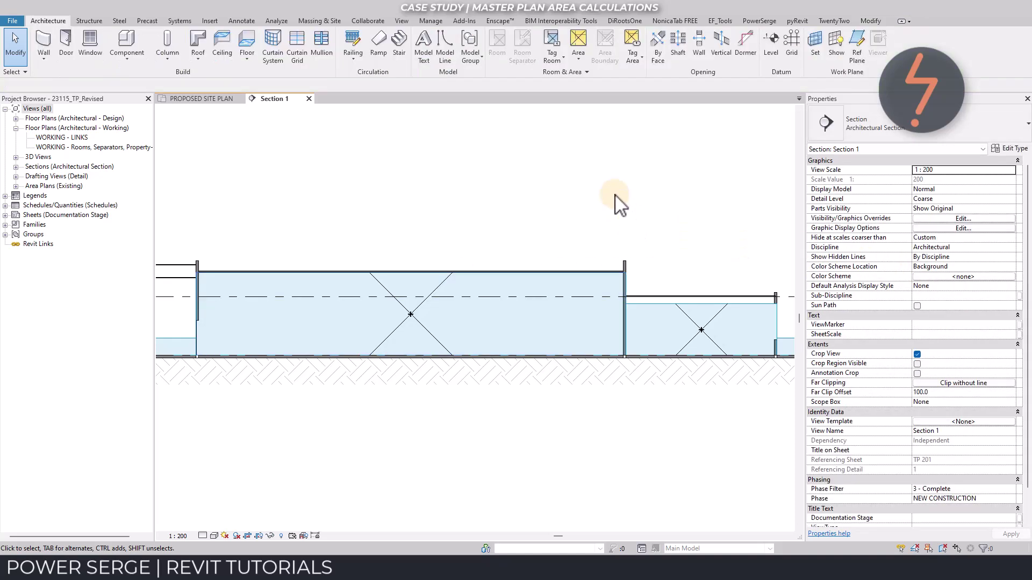
pyautogui.click(562, 58)
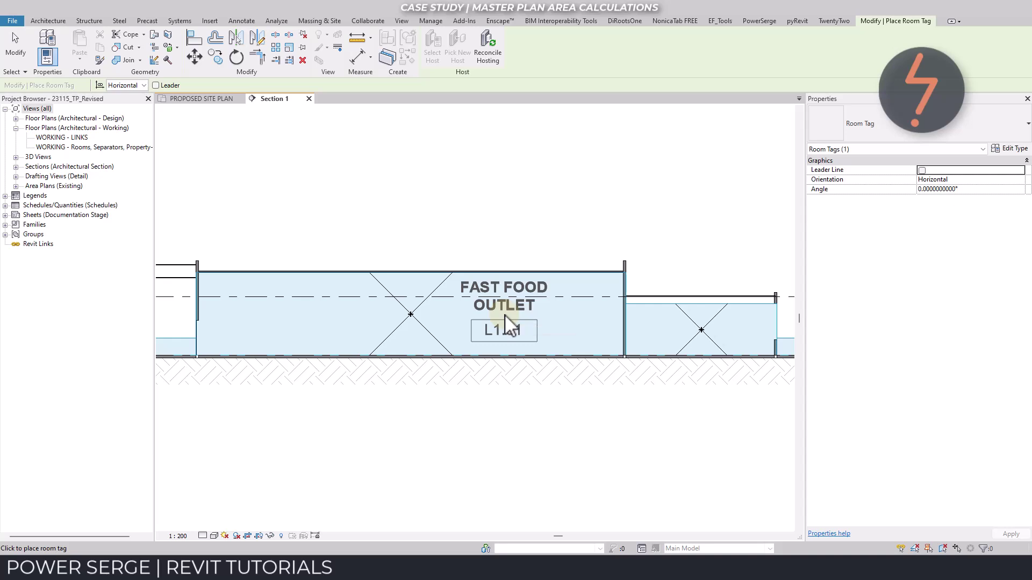
pyautogui.click(508, 325)
pyautogui.press('Escape')
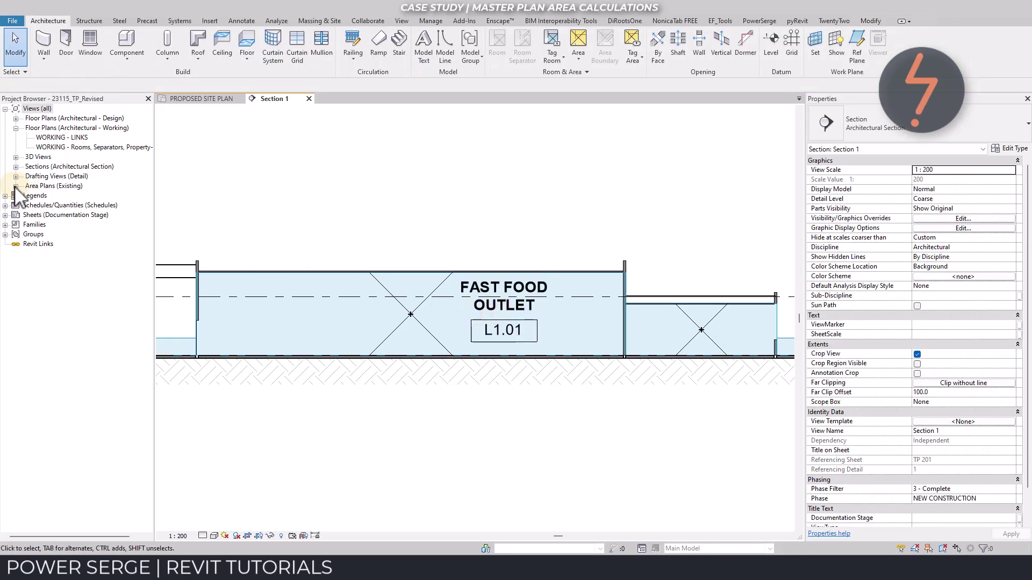
pyautogui.click(15, 186)
pyautogui.doubleClick(56, 196)
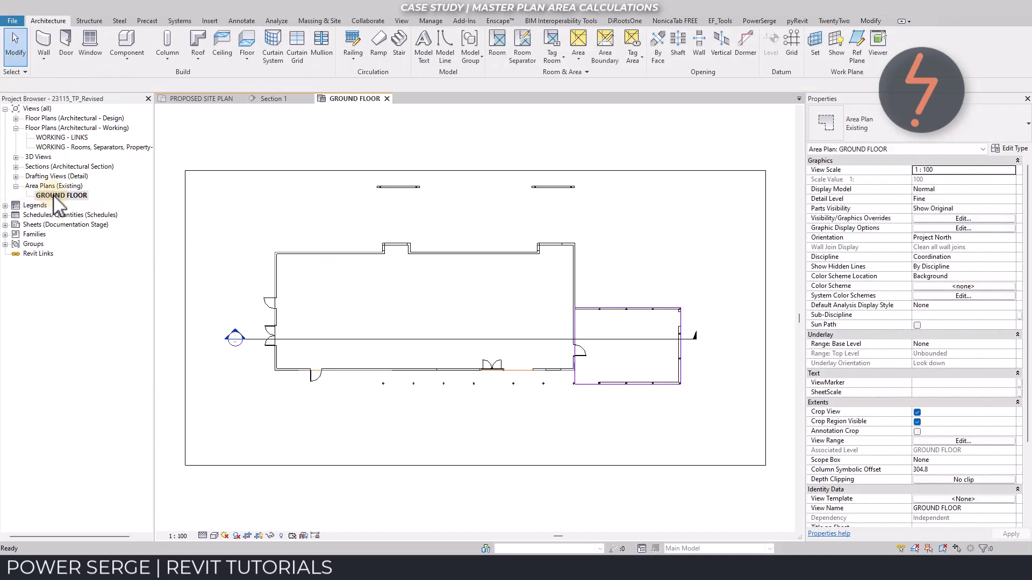
# Load the missing Area Tag family from the online library's Annotations category.
pyautogui.click(634, 62)
pyautogui.click(641, 79)
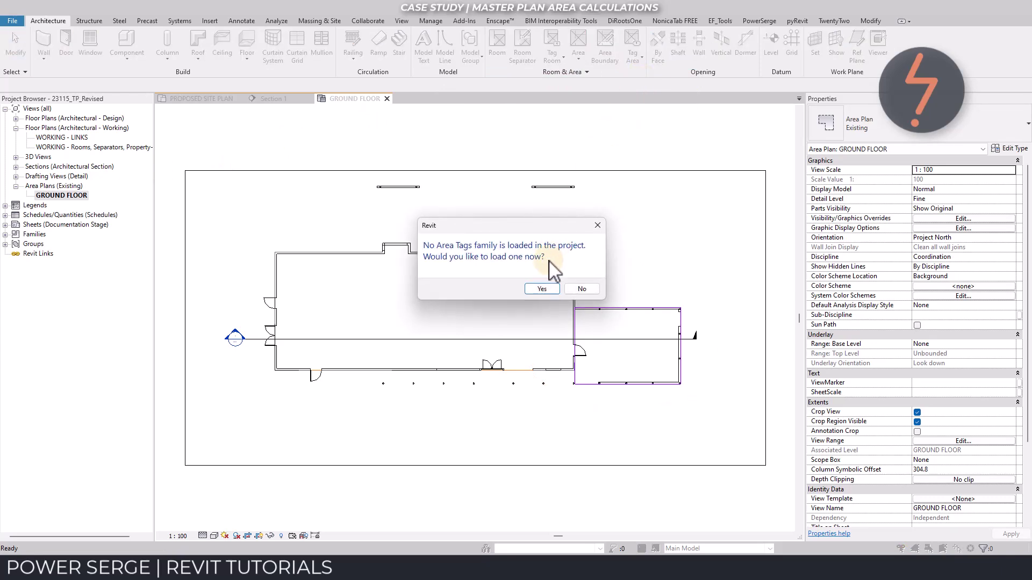
pyautogui.click(597, 226)
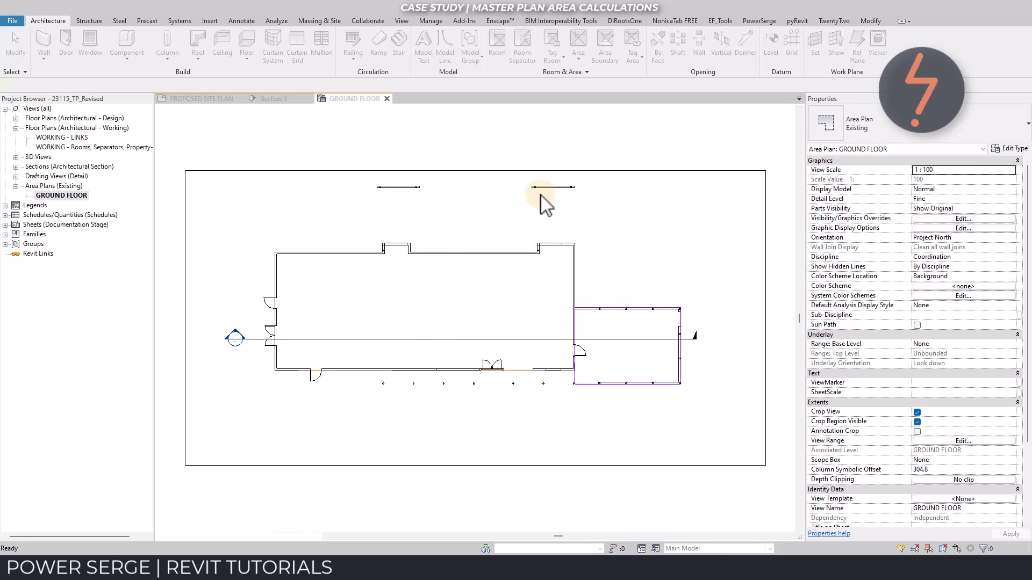
pyautogui.click(209, 21)
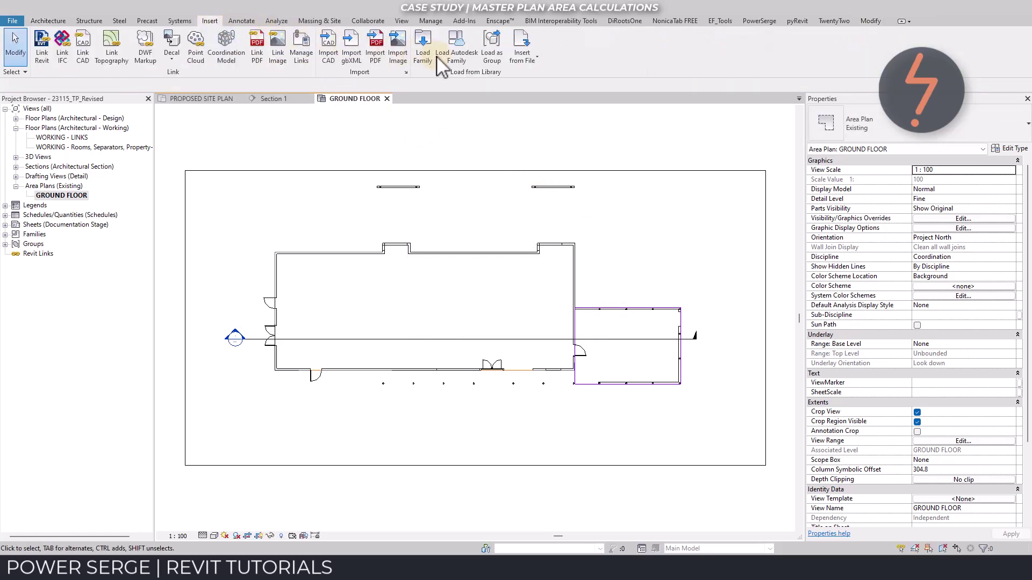
pyautogui.click(466, 66)
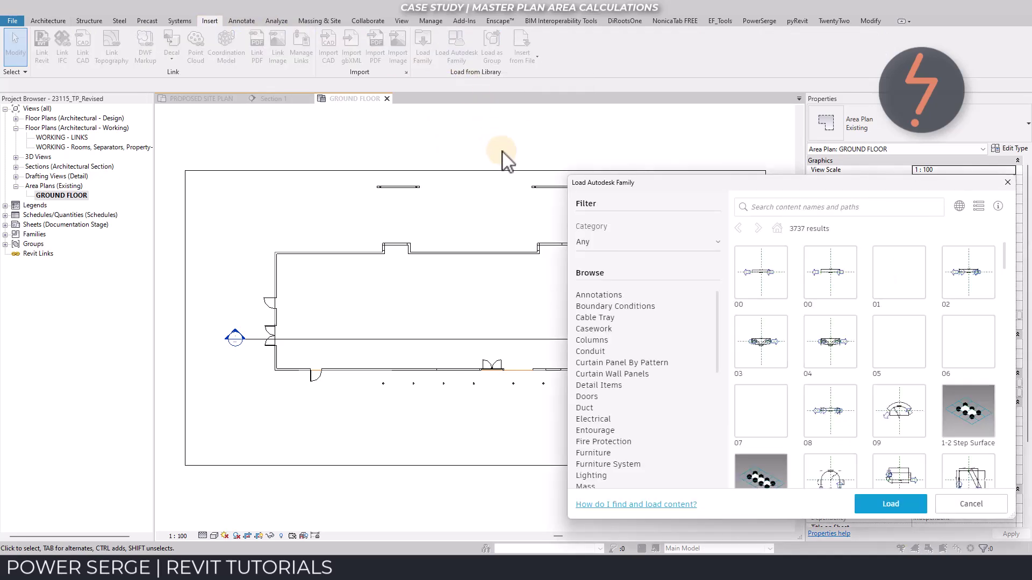
pyautogui.click(619, 295)
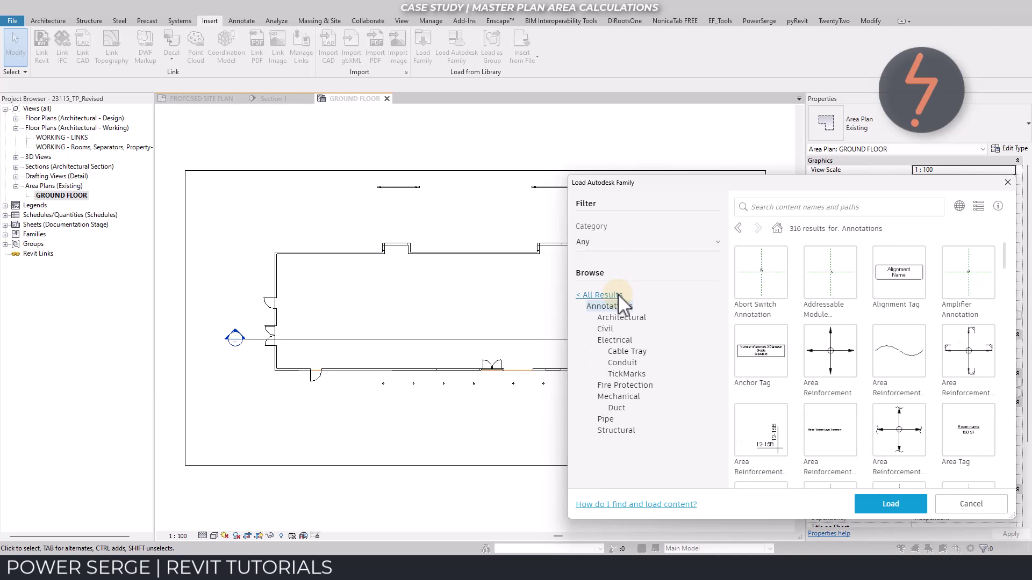
pyautogui.click(965, 437)
pyautogui.click(919, 500)
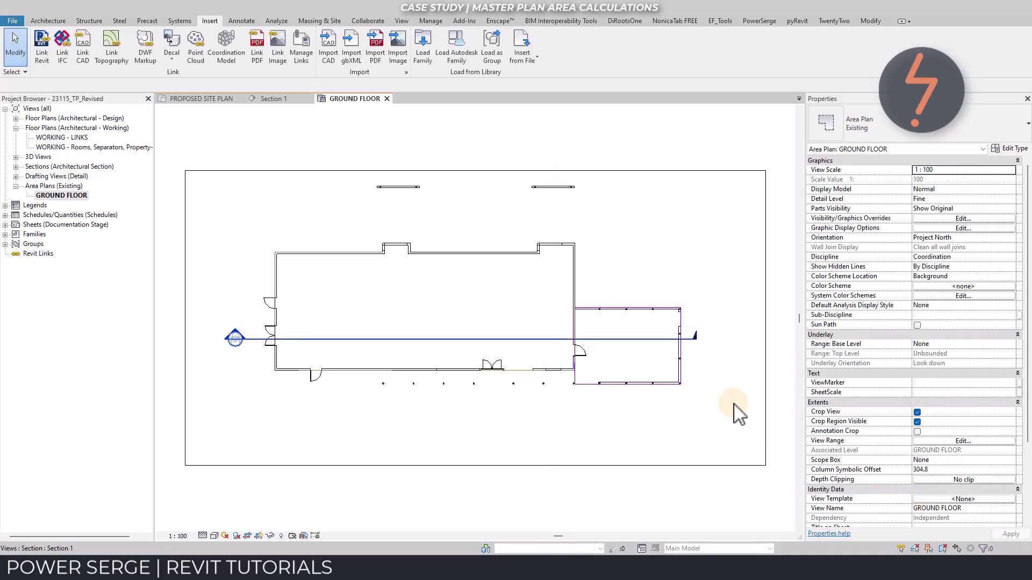
# Tag the small area with its 55.73 m² area, then select the section line.
pyautogui.click(48, 21)
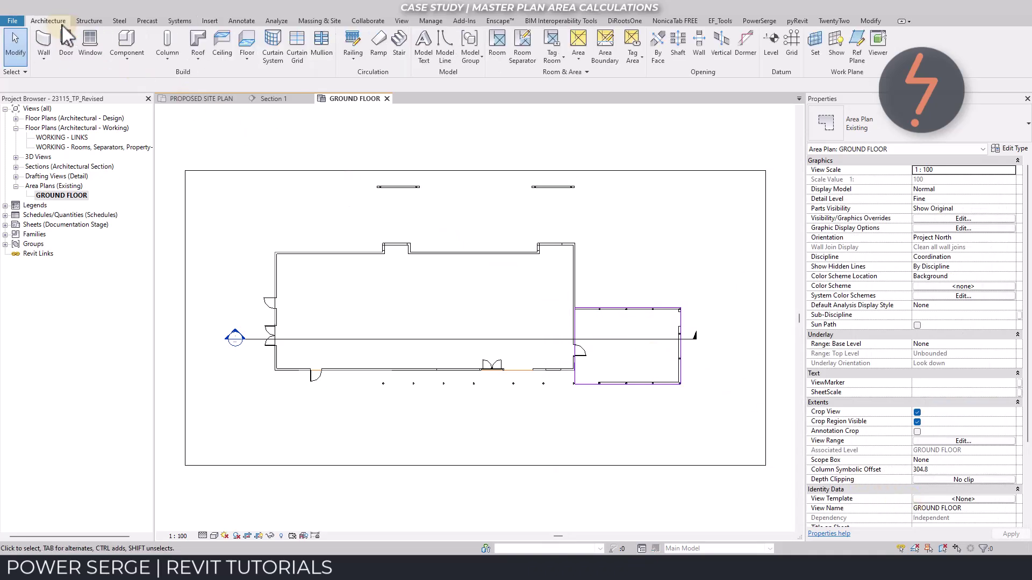
pyautogui.click(641, 60)
pyautogui.click(640, 79)
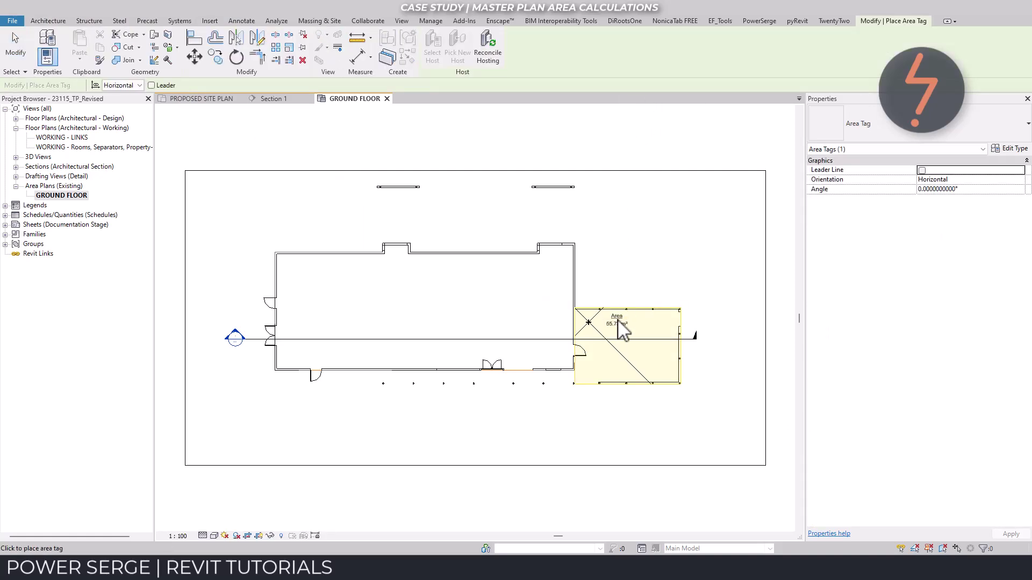
pyautogui.click(622, 331)
pyautogui.press('Escape')
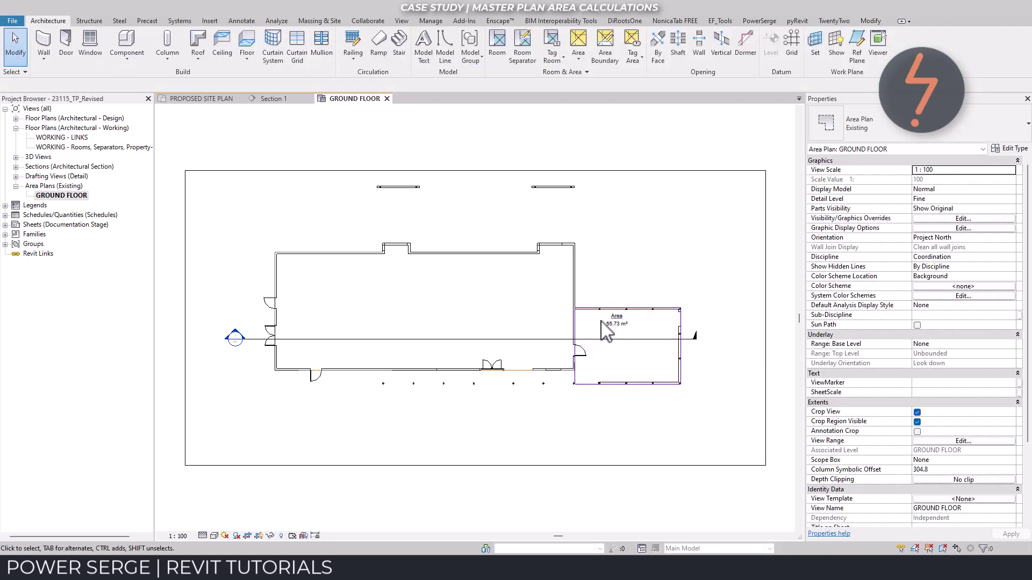
pyautogui.click(257, 339)
# In Section 1, turn on the Areas Interior Fill and Reference subcategories via VG.
pyautogui.rightClick(257, 339)
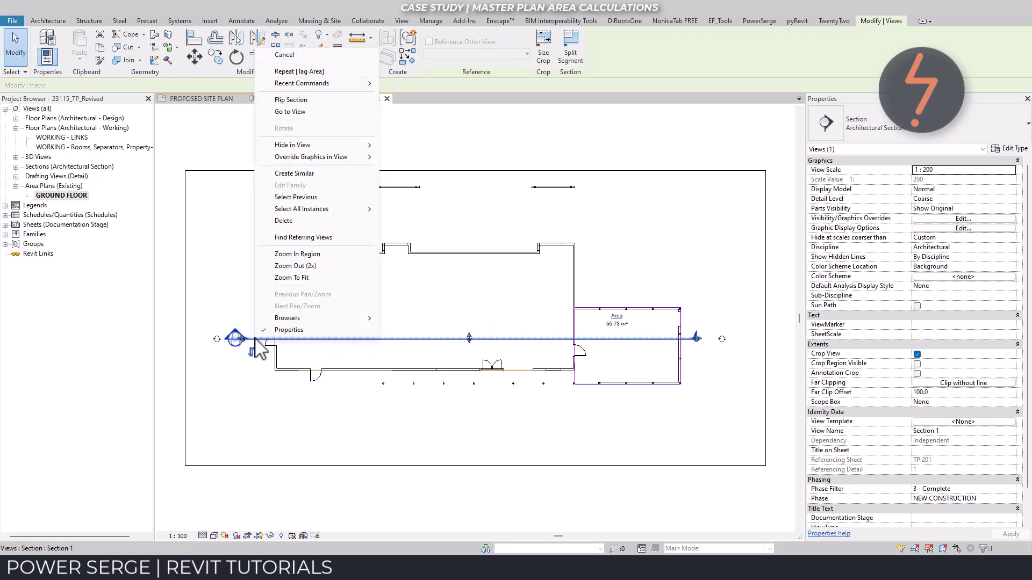
pyautogui.click(290, 111)
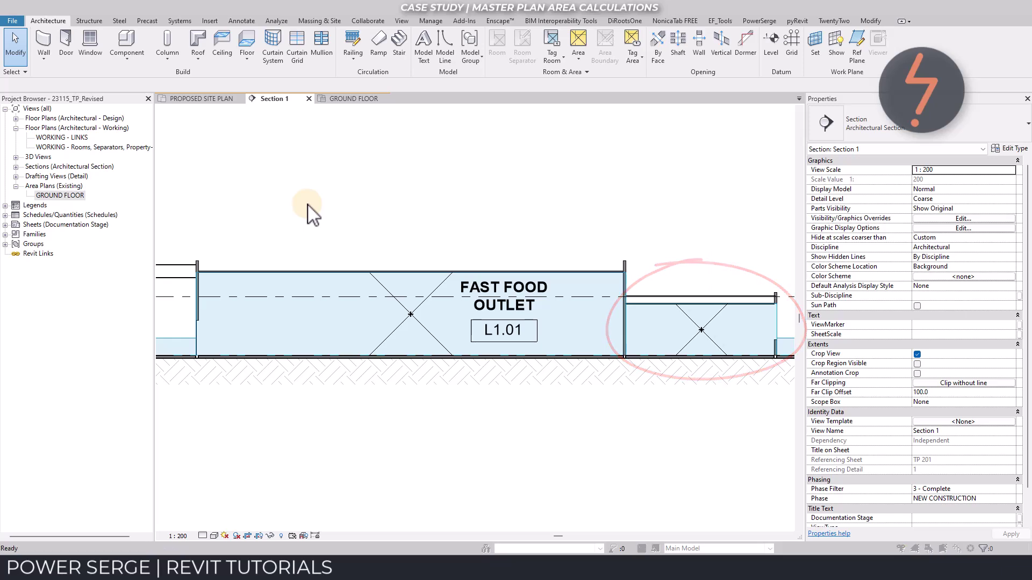
pyautogui.press('v')
pyautogui.press('g')
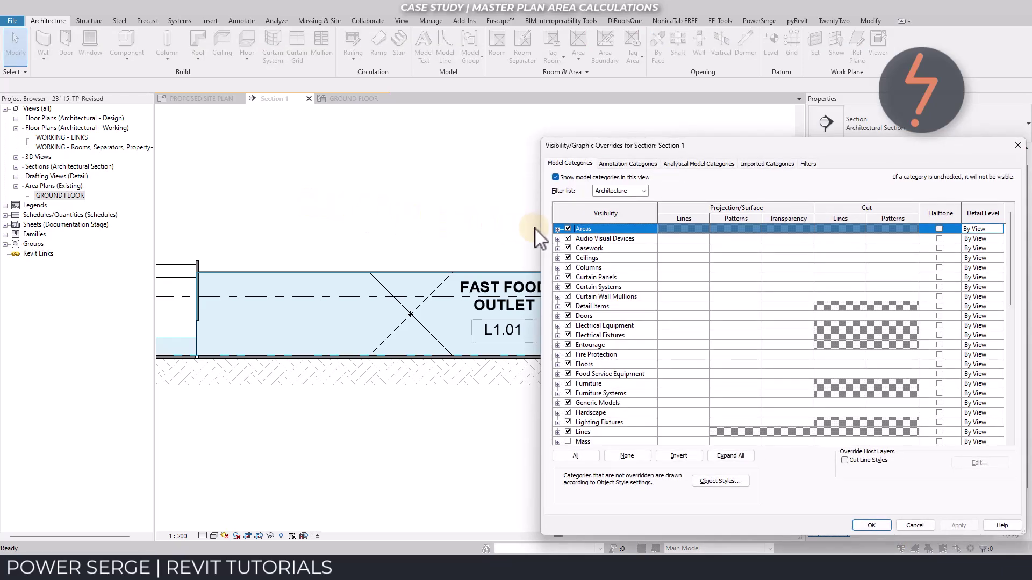
pyautogui.click(557, 229)
pyautogui.click(578, 248)
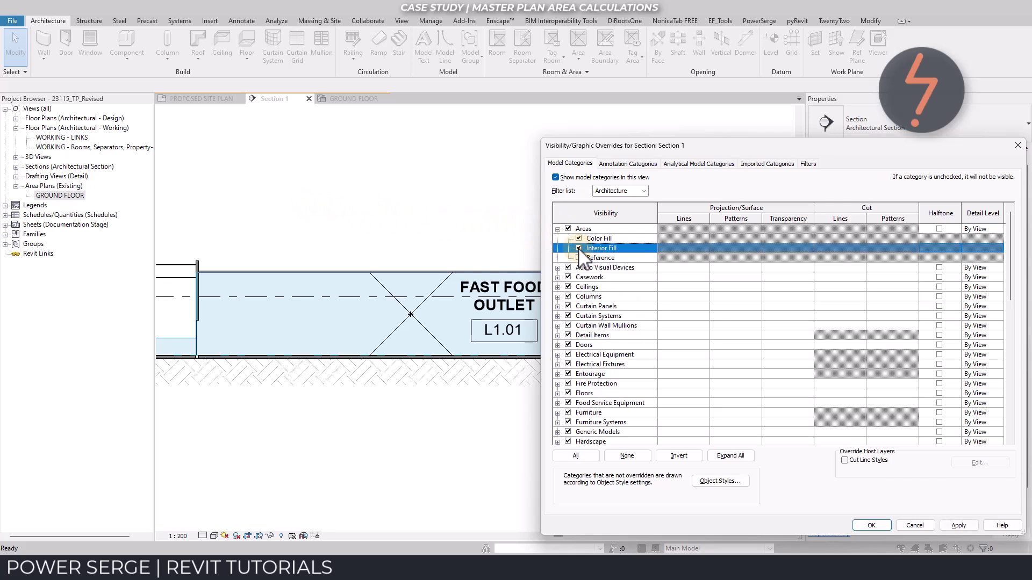
pyautogui.click(579, 258)
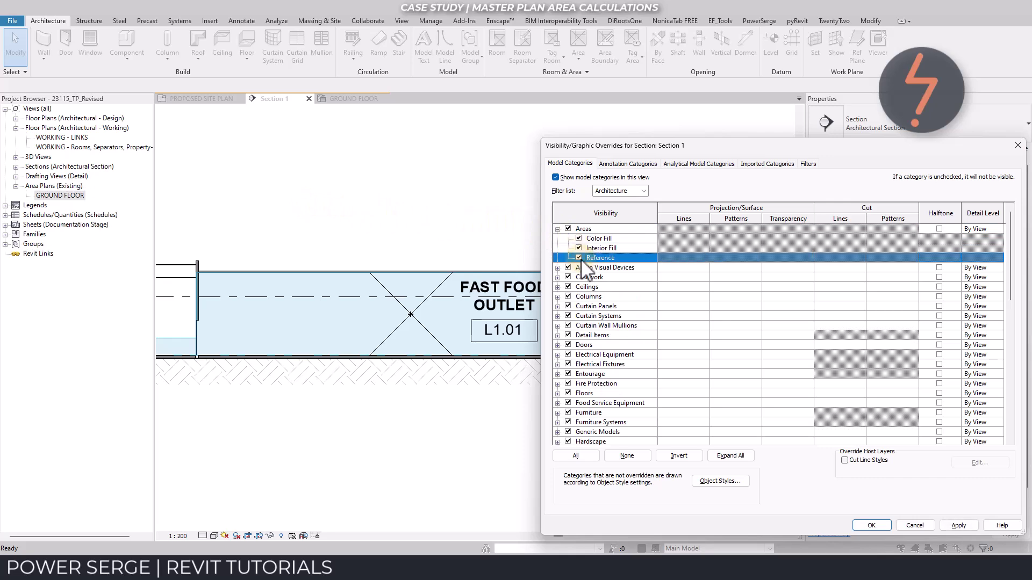
pyautogui.click(950, 525)
pyautogui.click(876, 527)
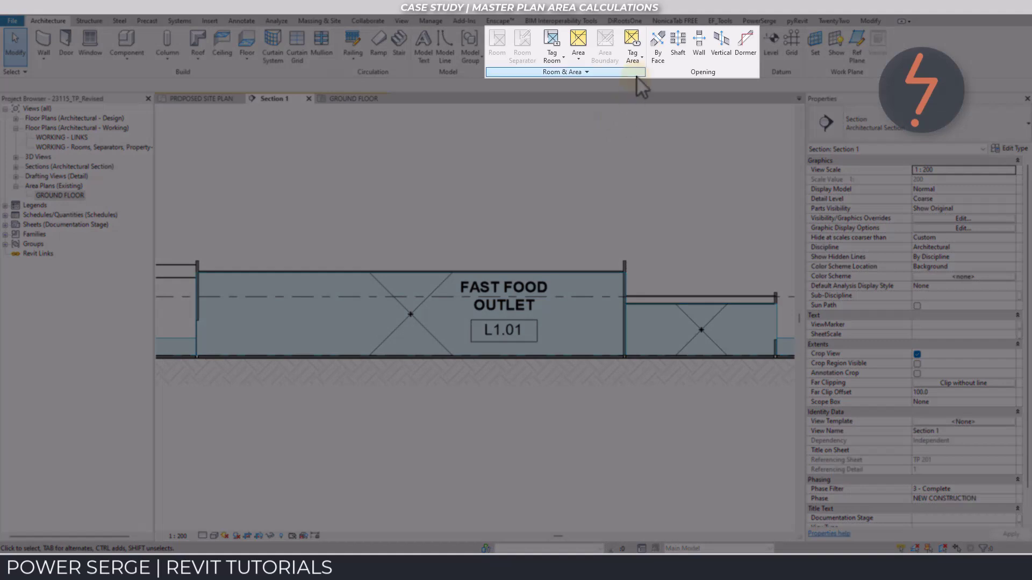
# Return to the PROPOSED SITE PLAN view without placing any area tags.
pyautogui.click(638, 58)
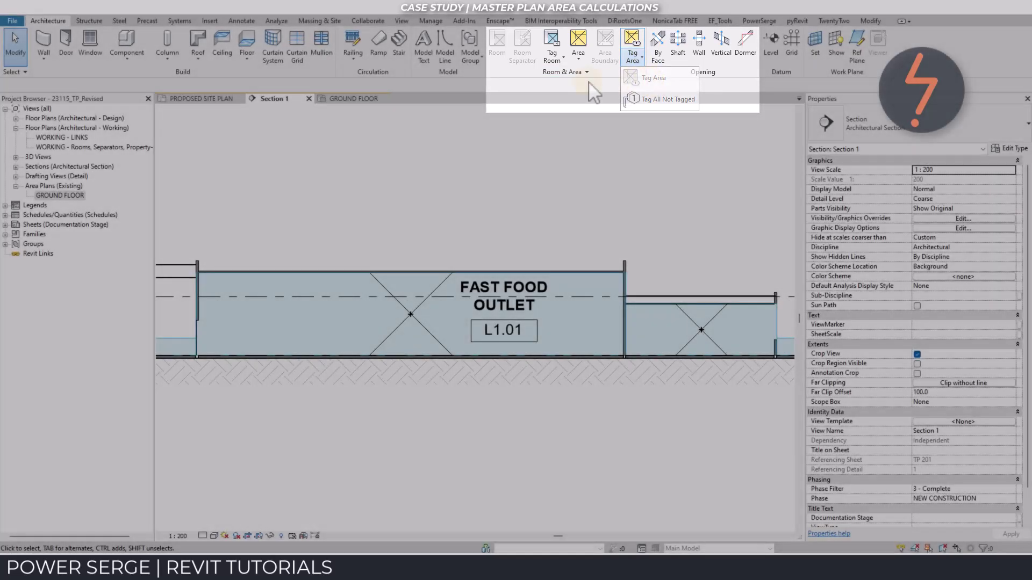
pyautogui.press('Escape')
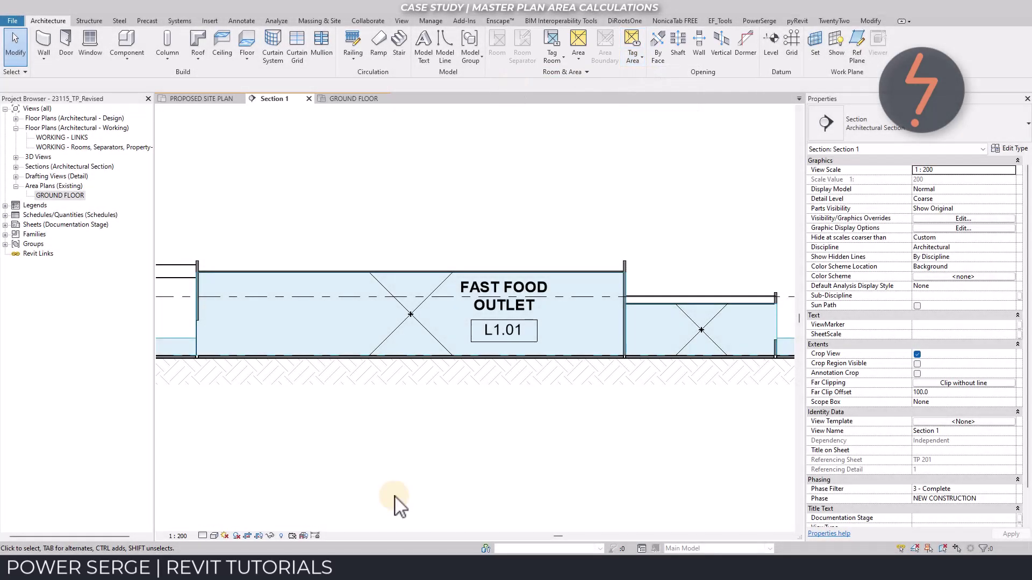
pyautogui.click(215, 112)
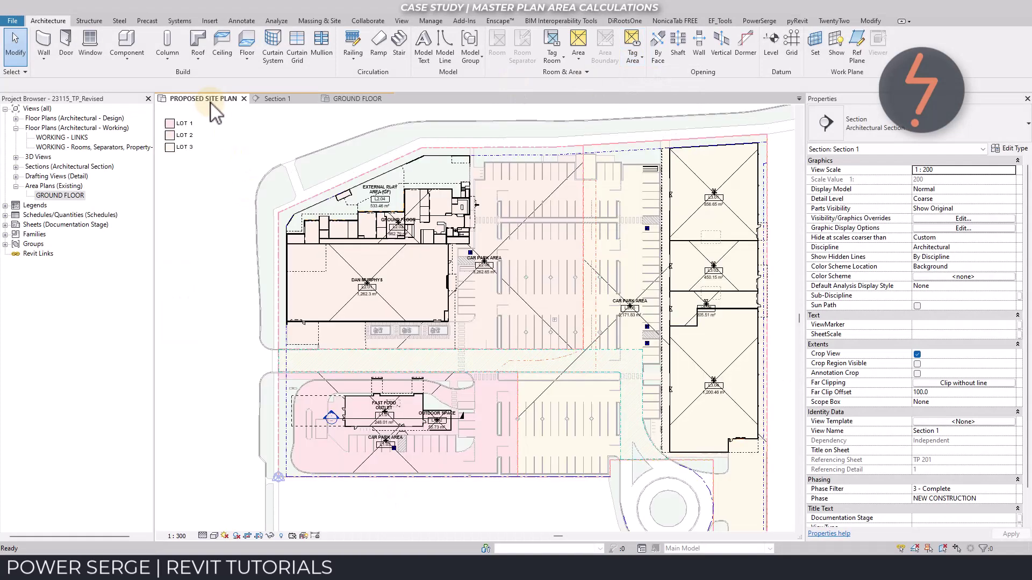
pyautogui.click(682, 348)
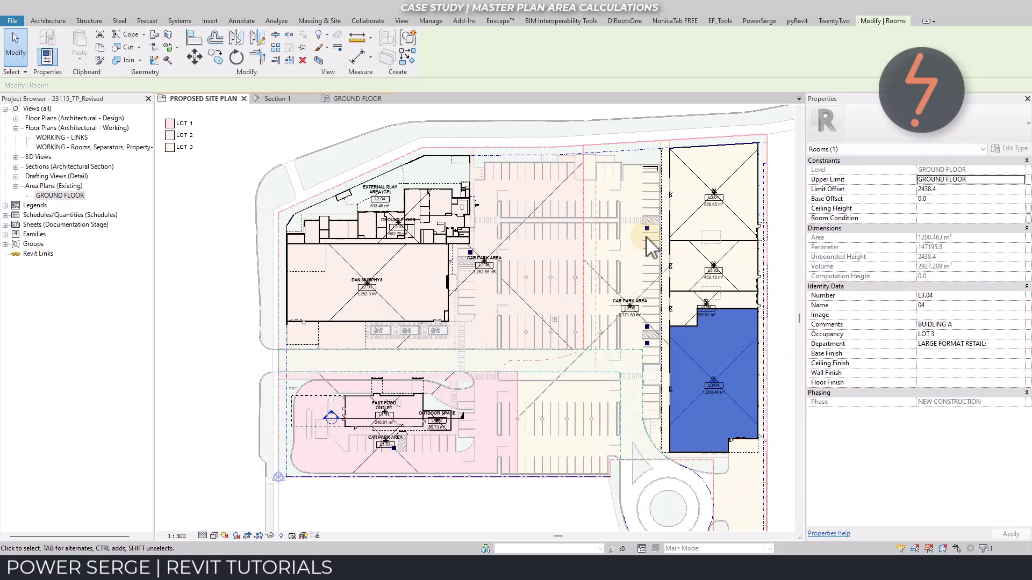
pyautogui.click(196, 122)
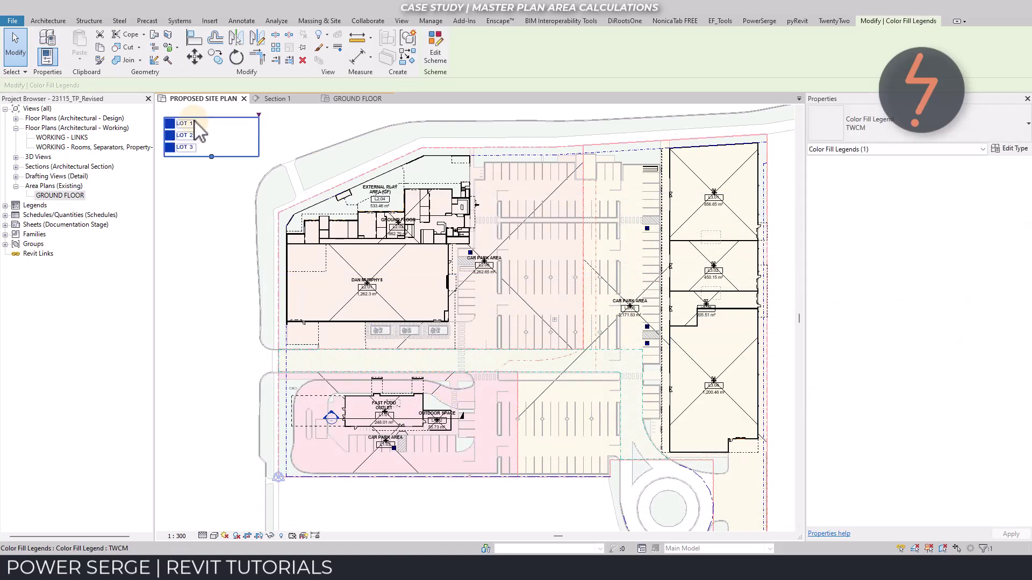
# Apply the By Department colour scheme, listing Childcare, Large Format Retail, Liquor and Restaurant.
pyautogui.click(442, 58)
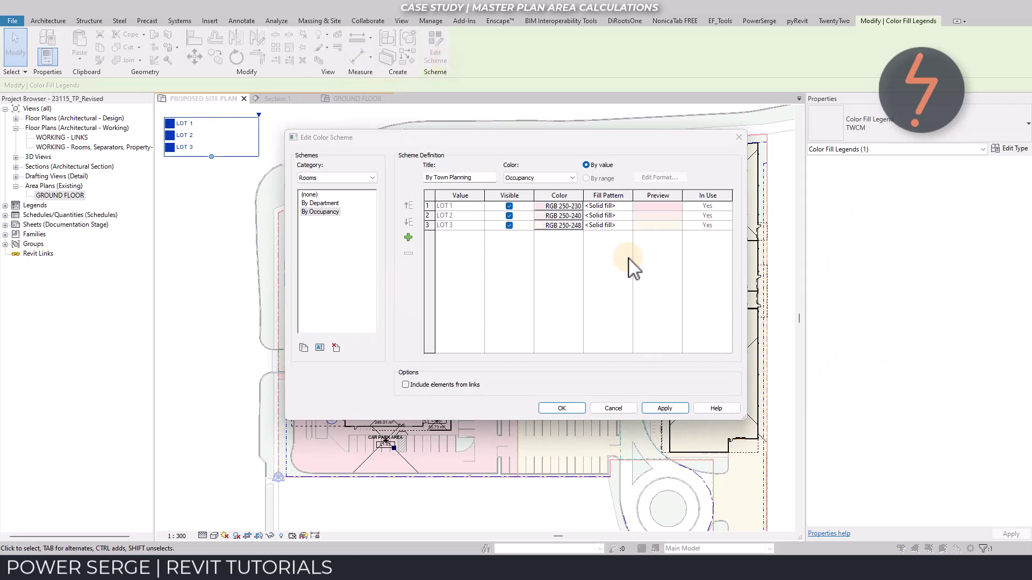
pyautogui.click(329, 213)
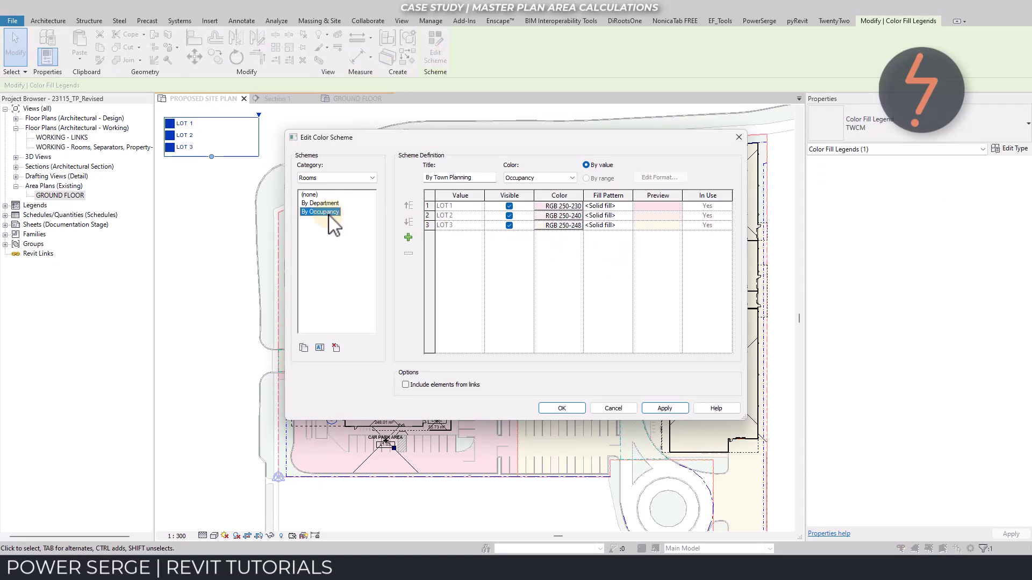
pyautogui.click(572, 178)
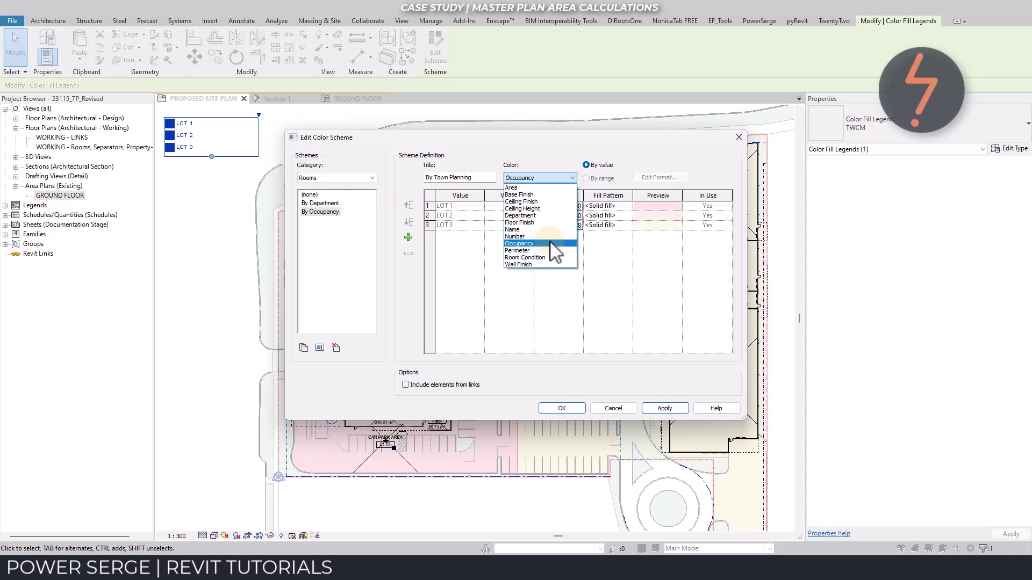
pyautogui.click(617, 280)
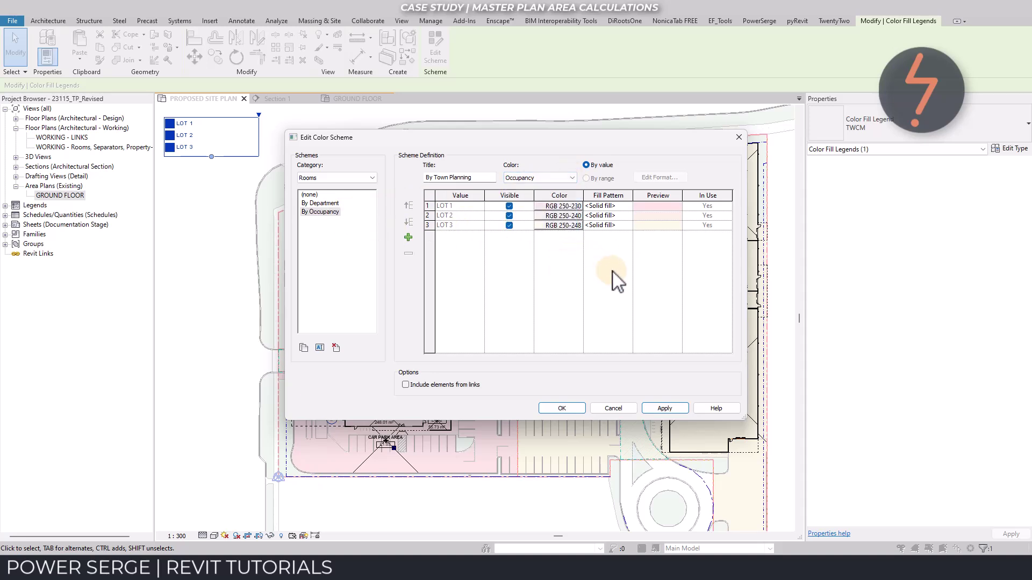
pyautogui.click(334, 204)
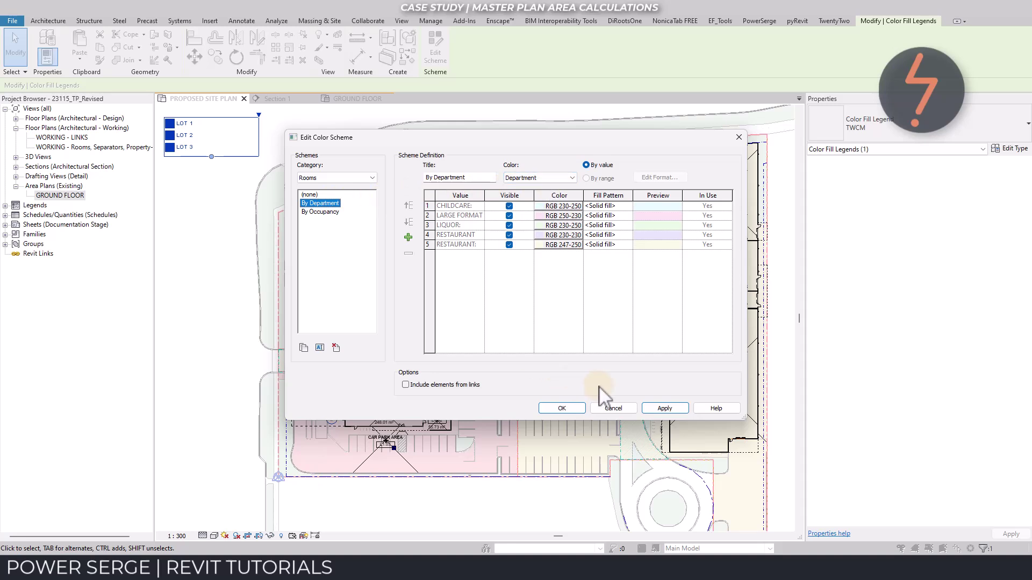
pyautogui.click(651, 406)
pyautogui.click(563, 407)
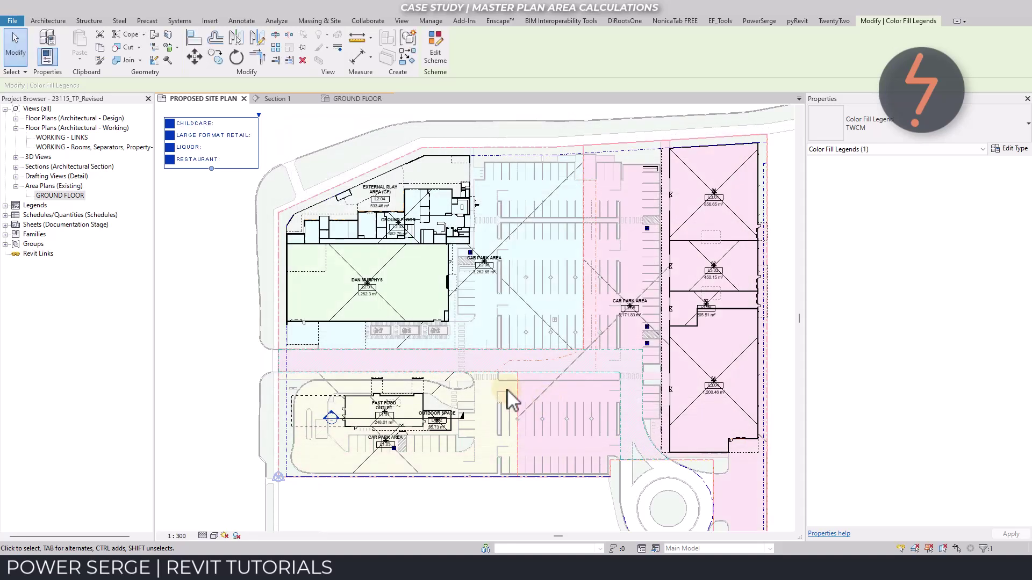
pyautogui.click(222, 318)
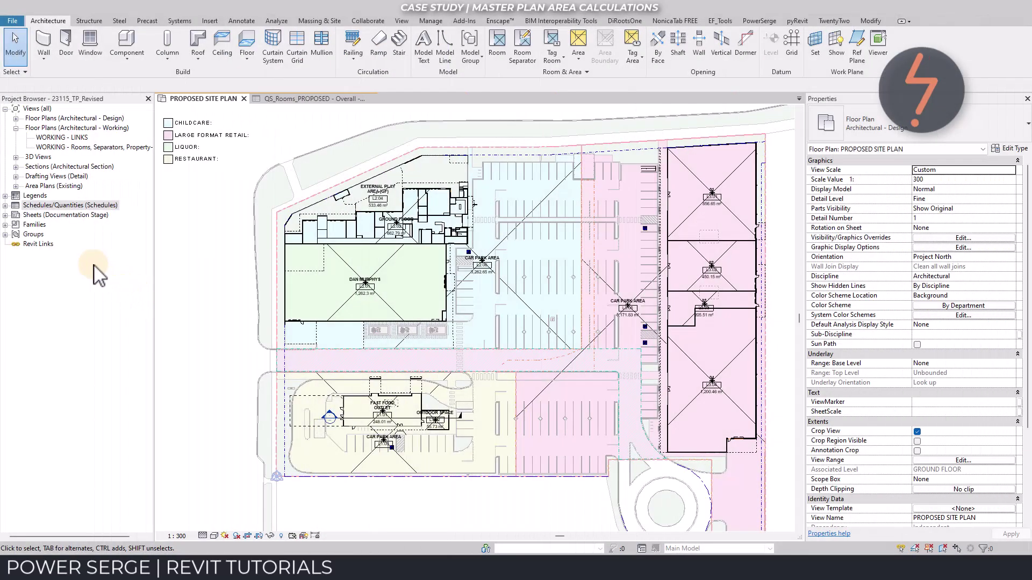
# Open the QS_Rooms_PROPOSED - Overall - Create schedule's properties and review its Area and Ratio fields.
pyautogui.click(5, 205)
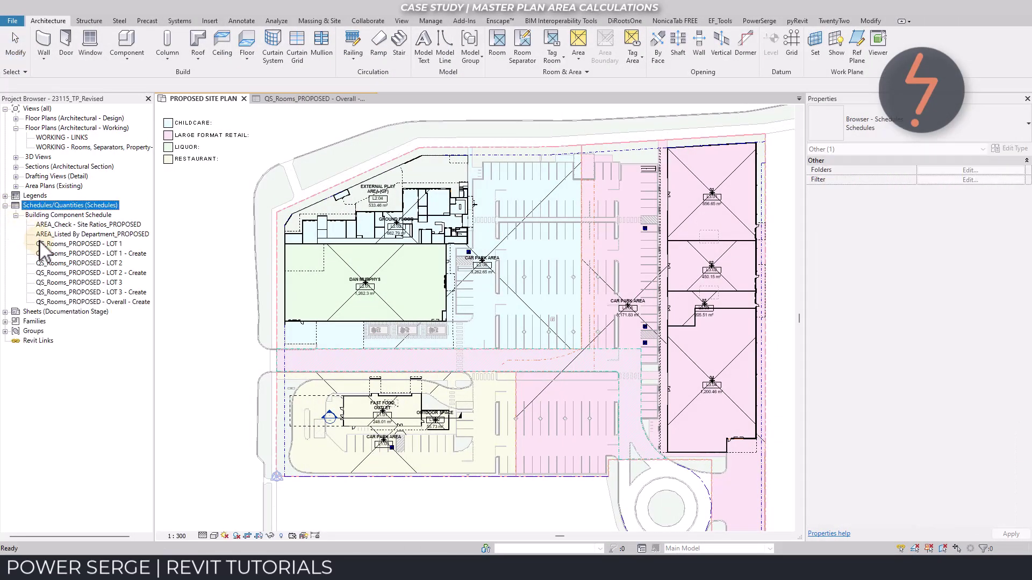
pyautogui.doubleClick(100, 303)
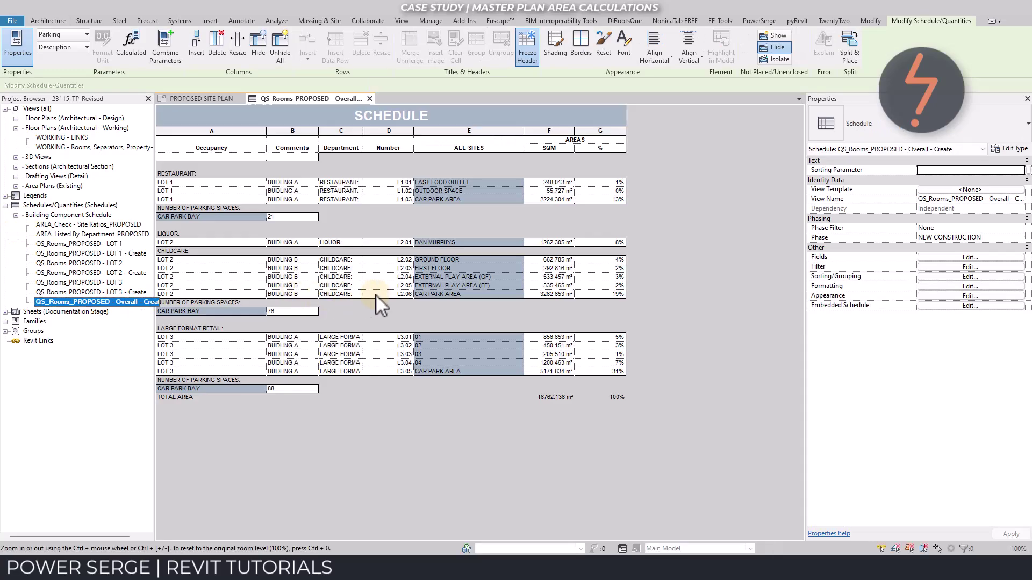
pyautogui.click(943, 259)
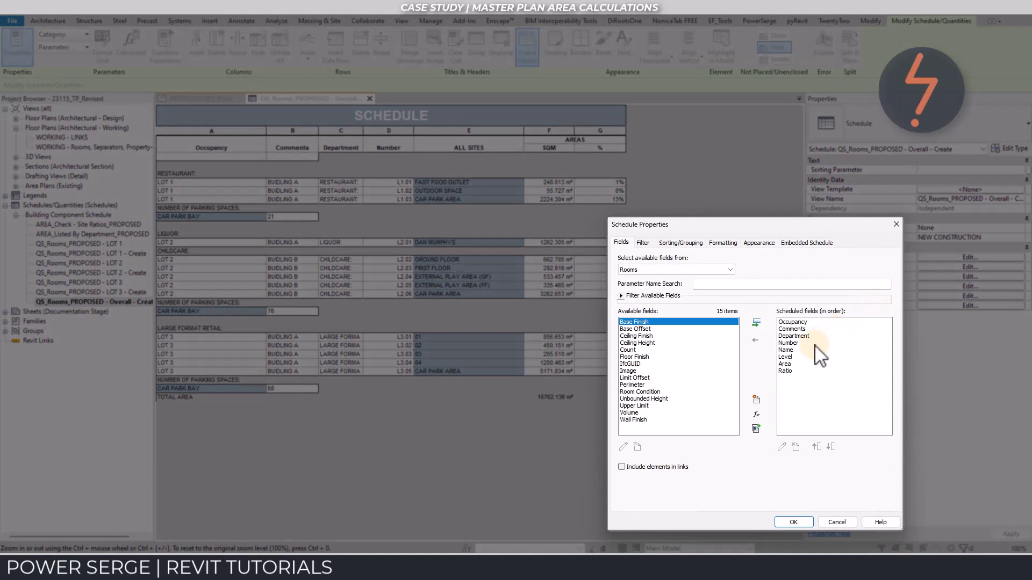
pyautogui.click(791, 376)
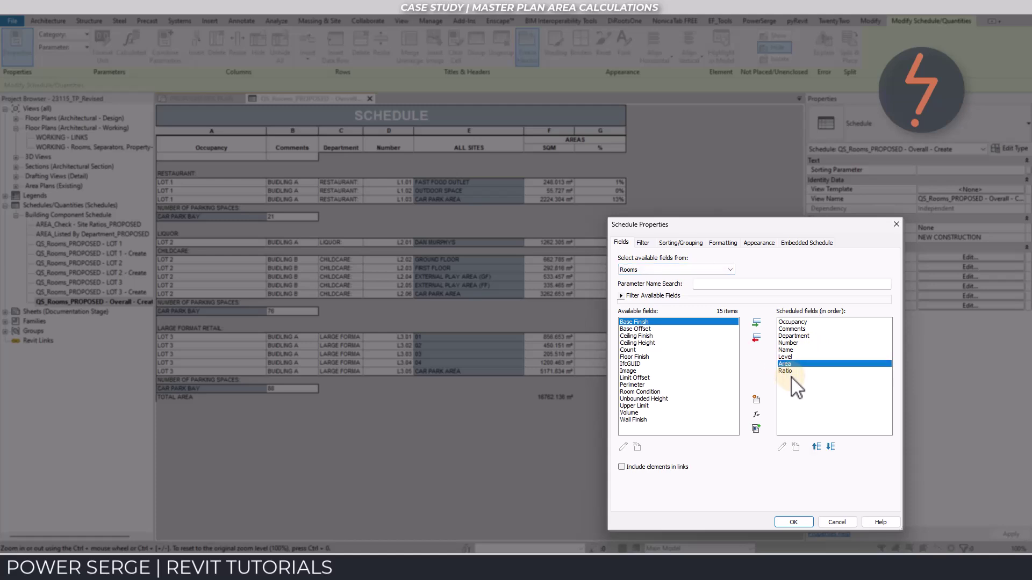
pyautogui.click(790, 372)
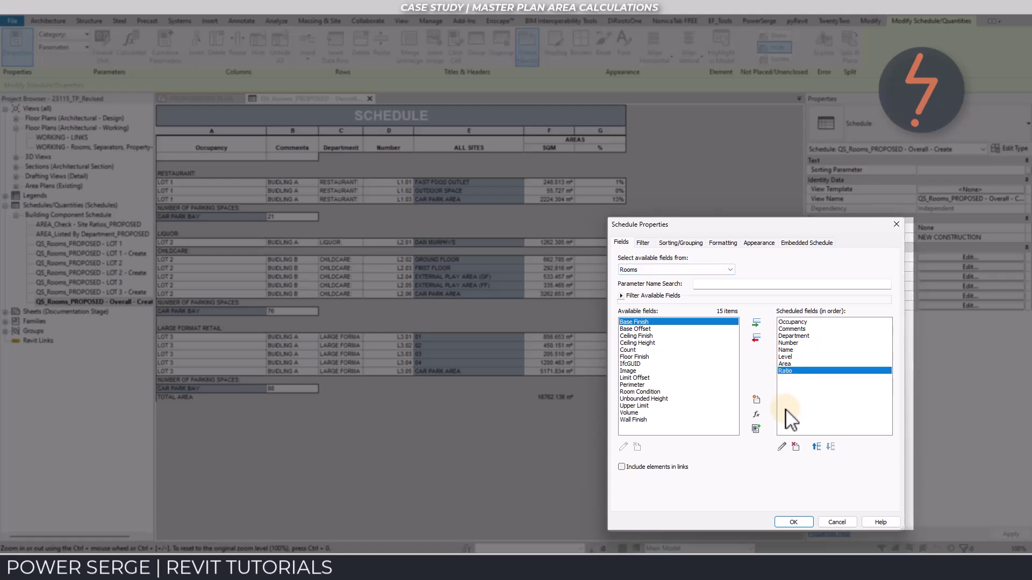
pyautogui.click(782, 446)
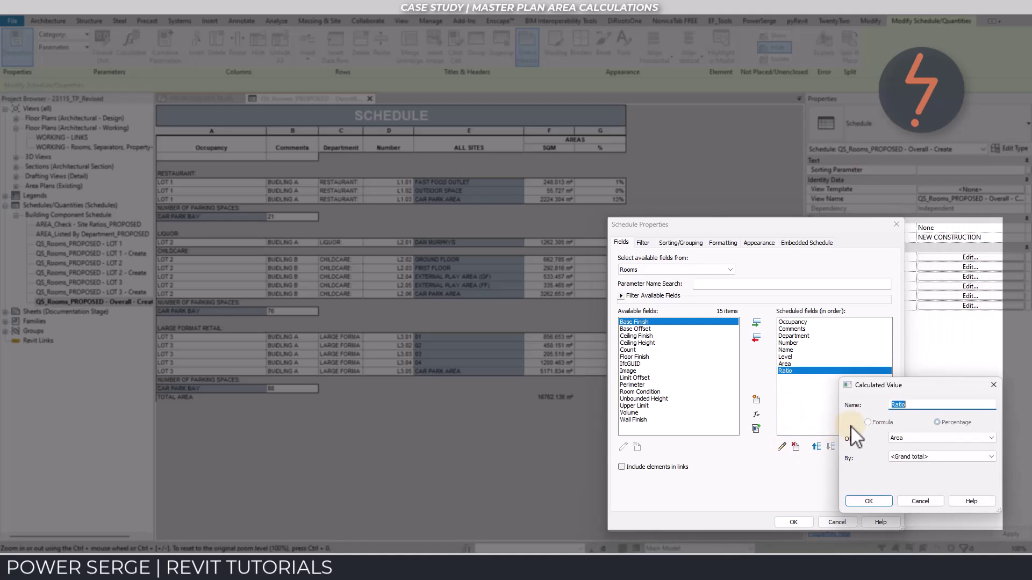
pyautogui.click(992, 386)
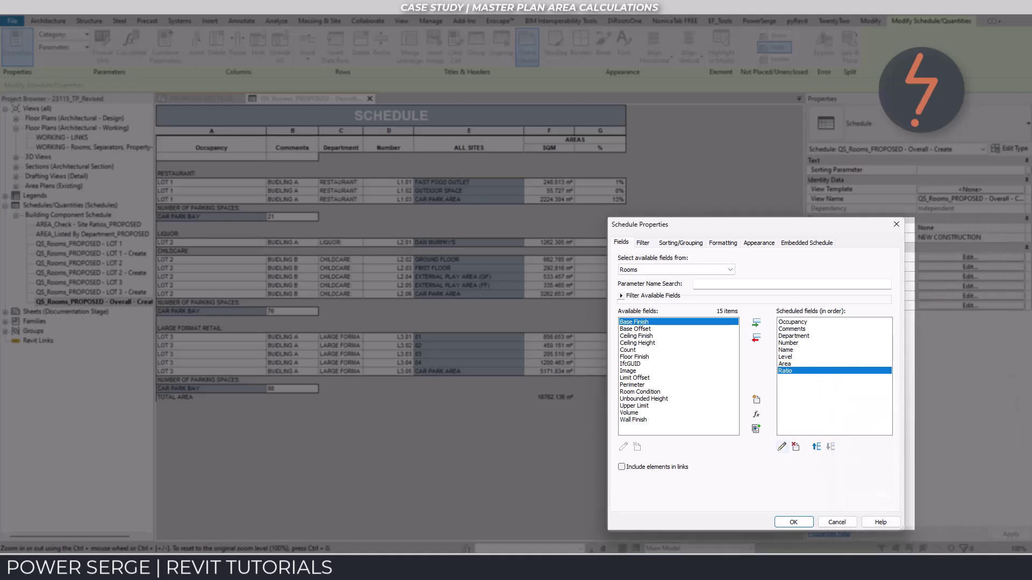
# Filter the schedule by Occupancy equals LOT 2 and confirm the settings.
pyautogui.click(643, 243)
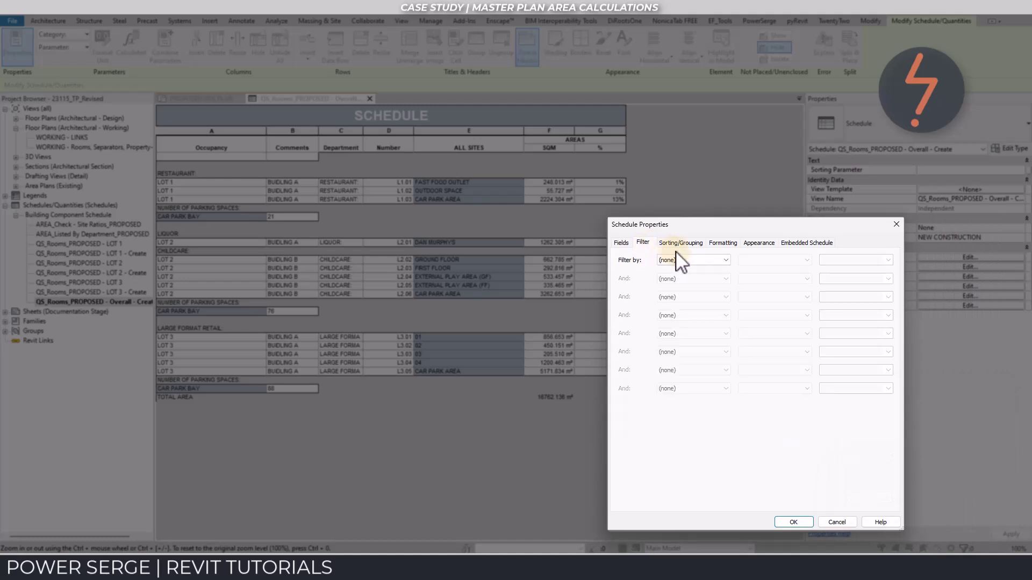
pyautogui.click(703, 259)
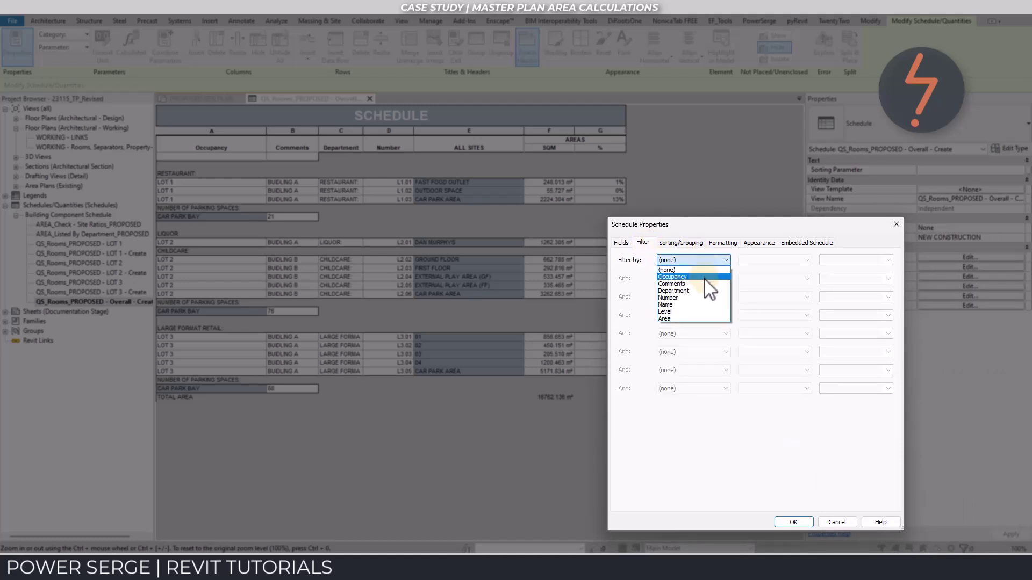
pyautogui.click(704, 277)
pyautogui.click(888, 260)
pyautogui.click(860, 276)
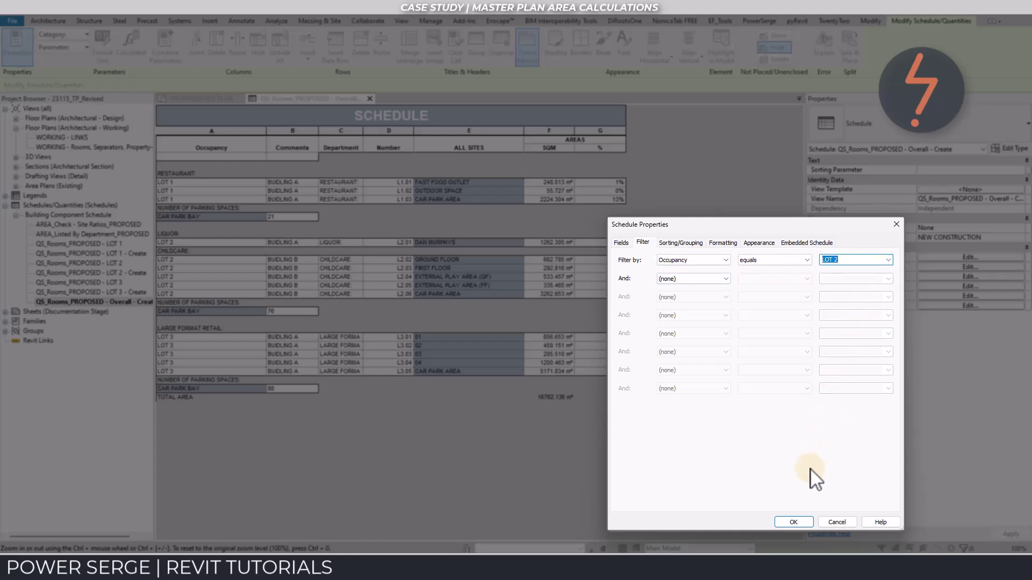
pyautogui.click(793, 522)
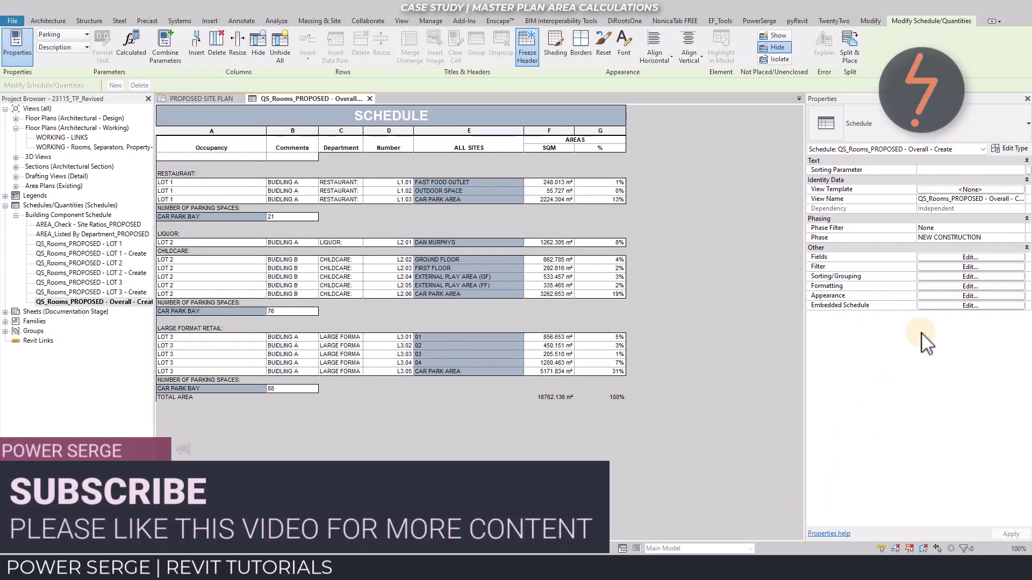
pyautogui.click(961, 279)
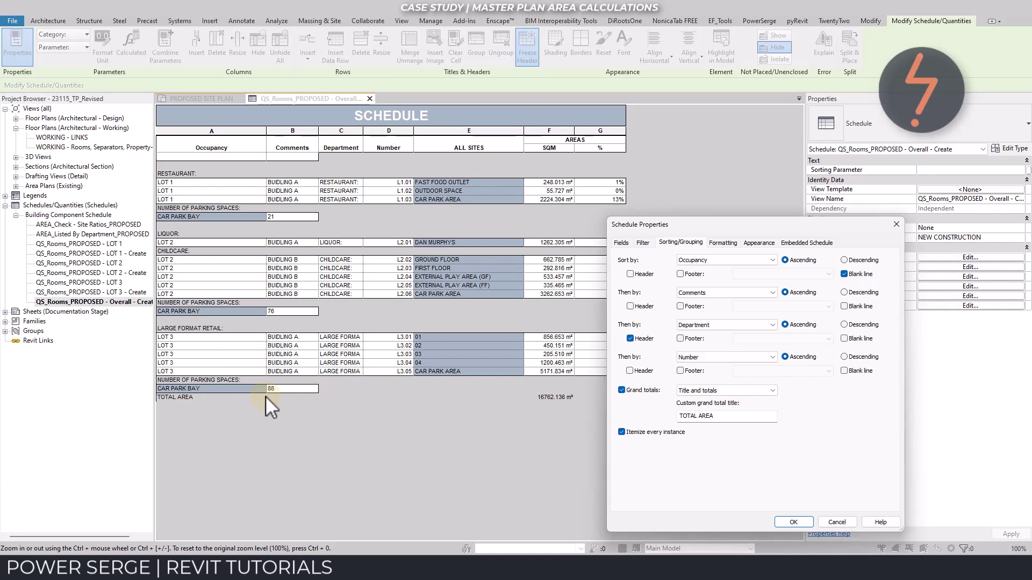
pyautogui.click(821, 243)
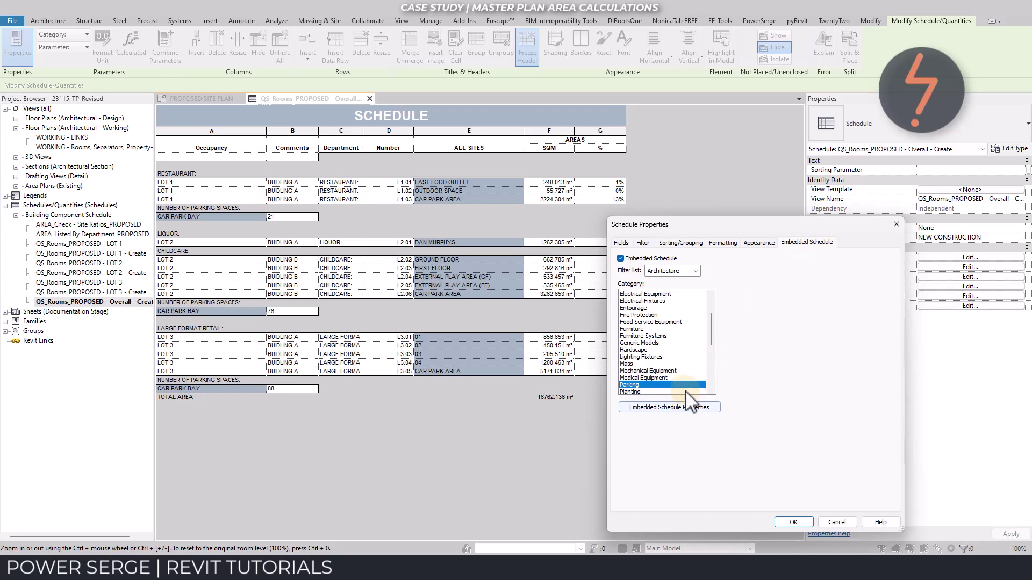
pyautogui.click(679, 409)
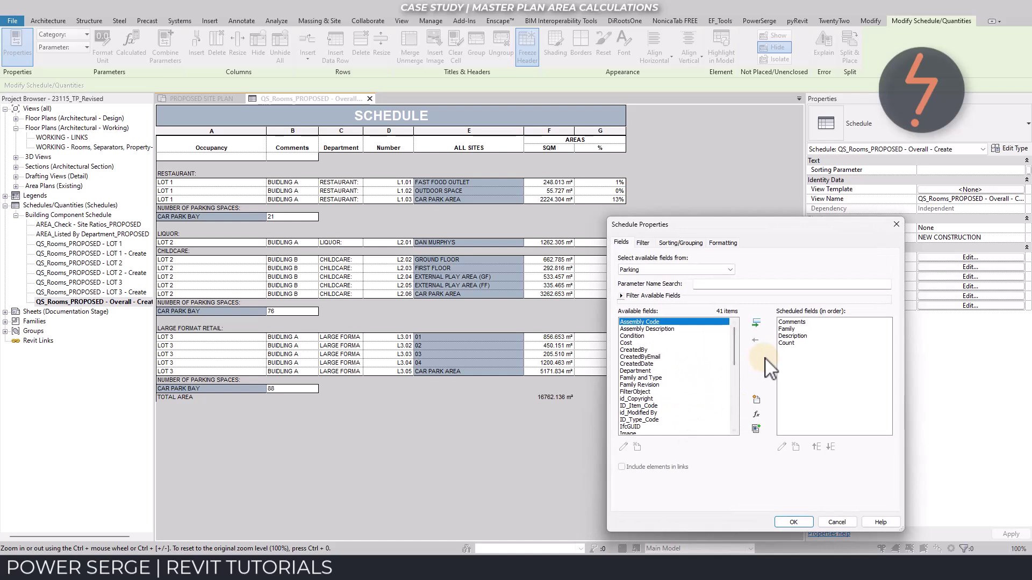
pyautogui.click(648, 243)
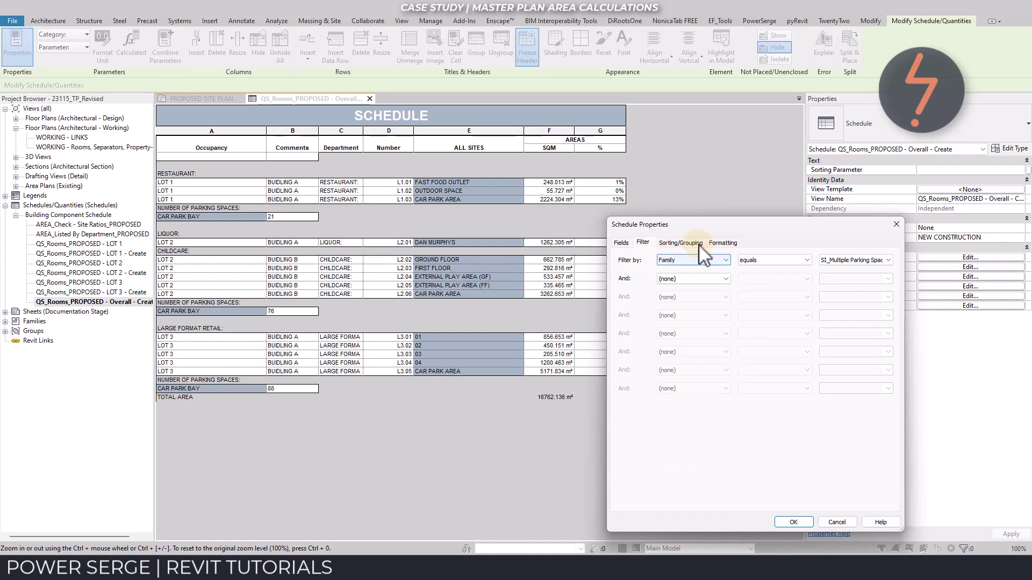
pyautogui.click(723, 245)
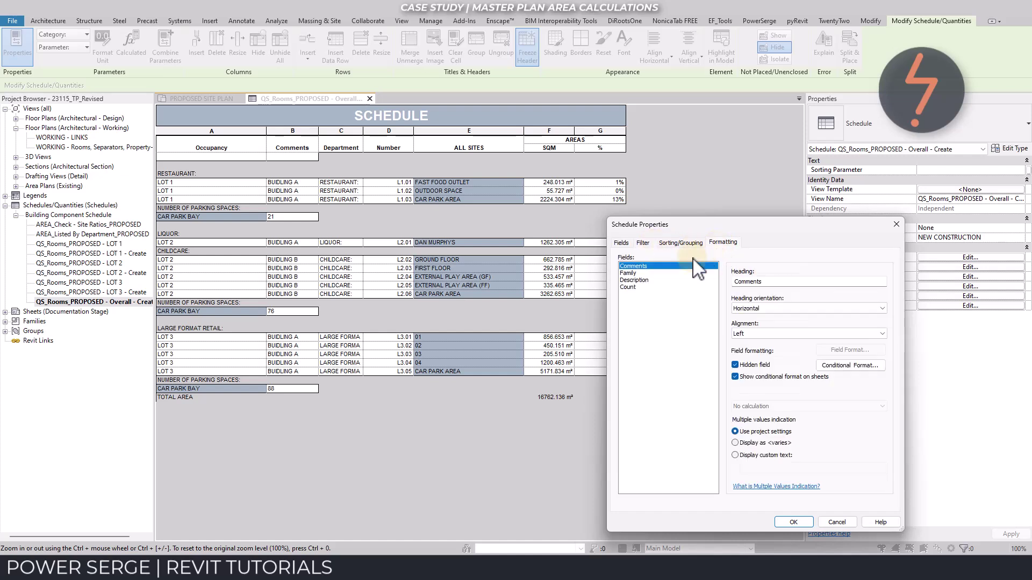
pyautogui.click(629, 287)
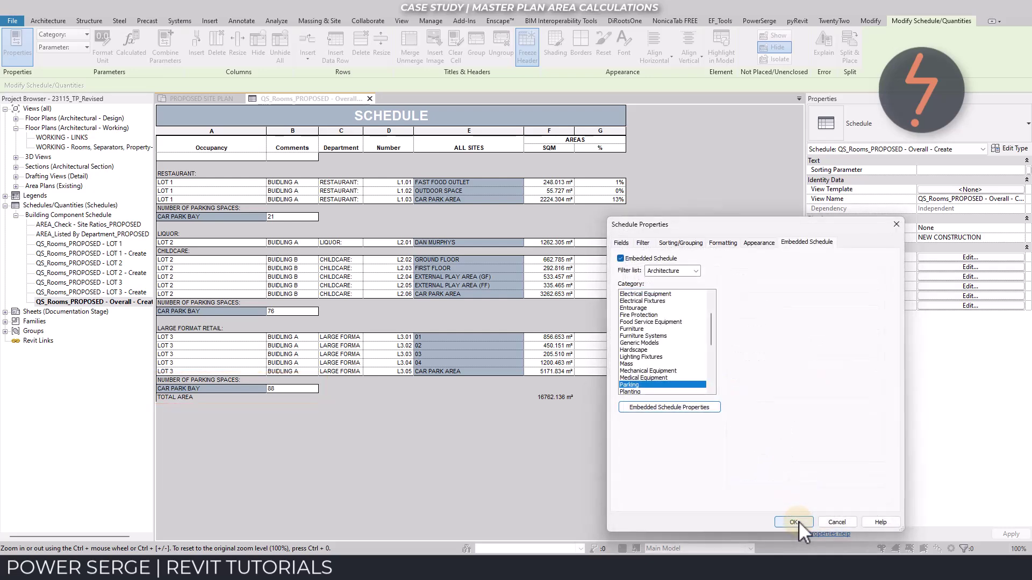
pyautogui.click(799, 521)
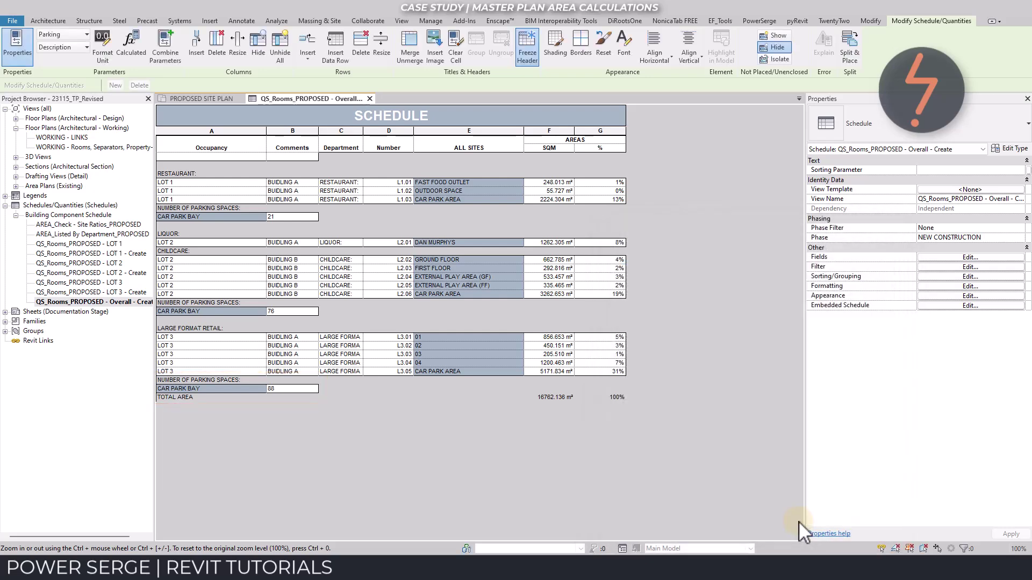
# Open the TP 201 - PROPOSED SITE PLAN sheet and zoom in on its schedule.
pyautogui.click(5, 312)
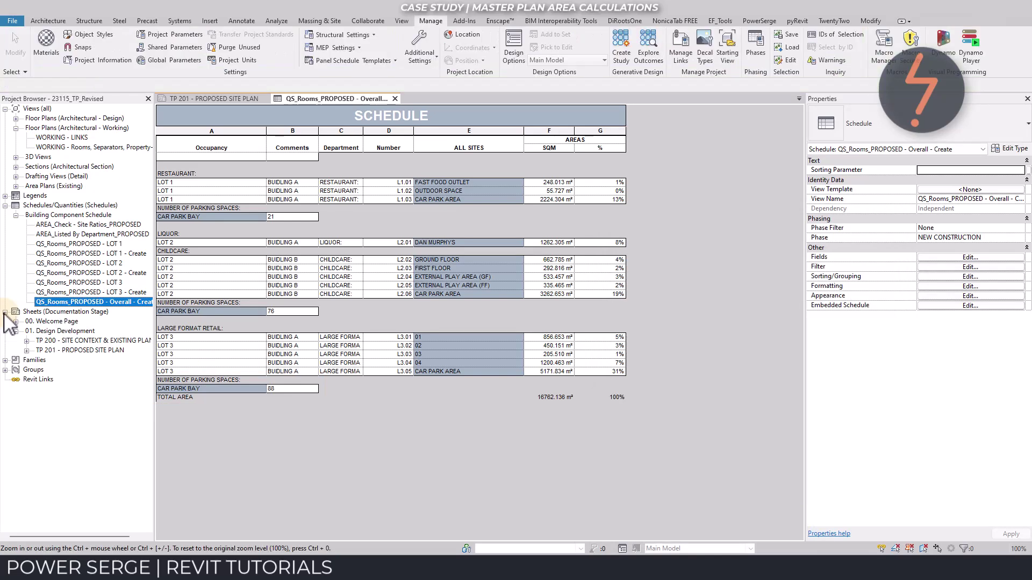
pyautogui.doubleClick(81, 351)
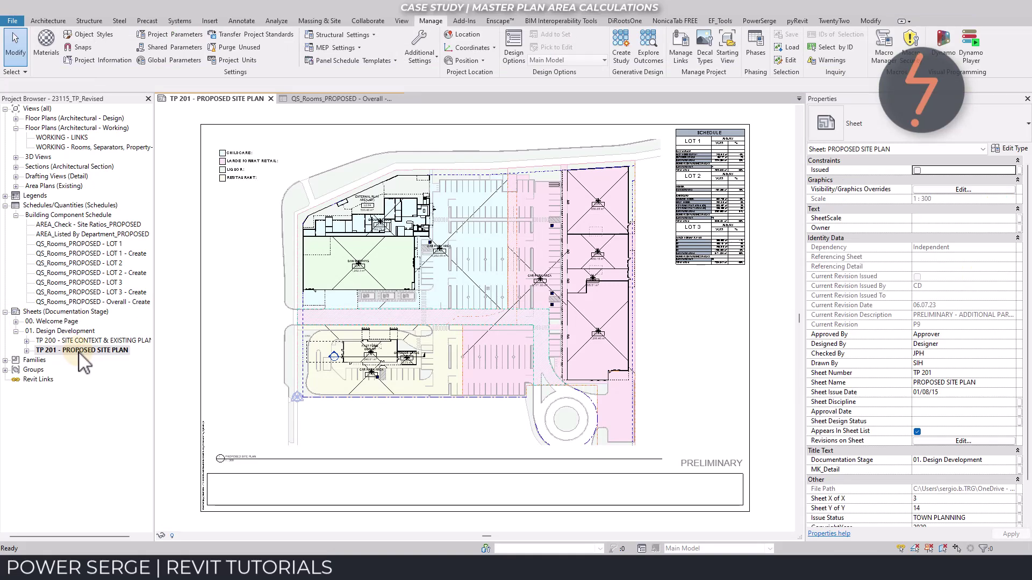
pyautogui.rightClick(760, 265)
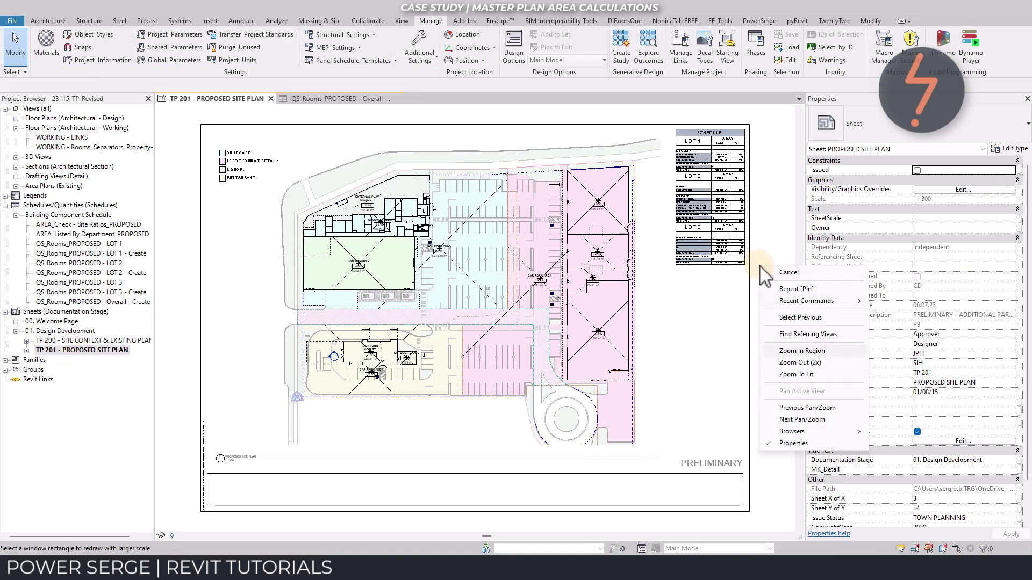
pyautogui.click(803, 418)
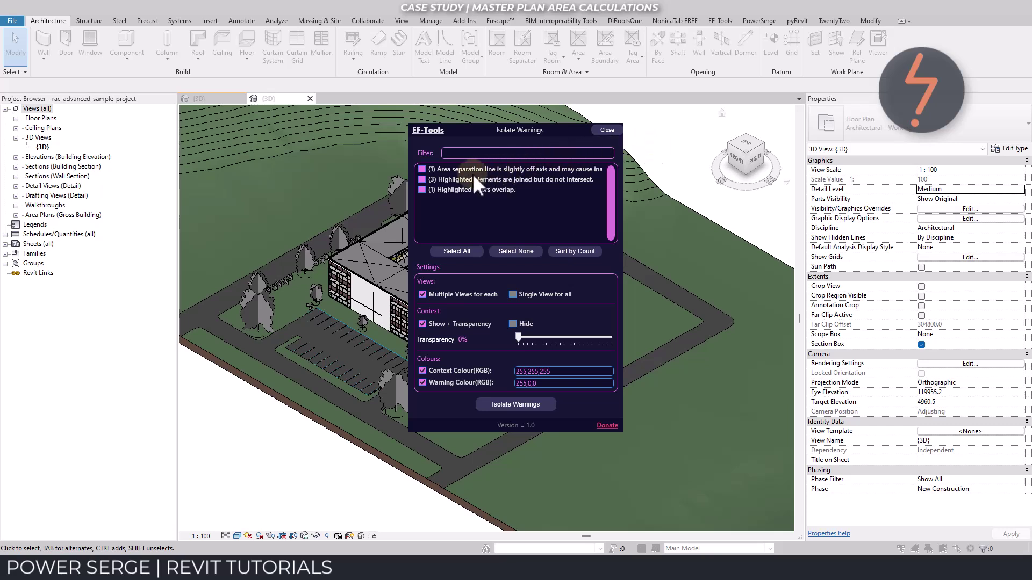
# Isolate the 'joined but do not intersect' warning elements and list the red wall's related warnings.
pyautogui.click(422, 180)
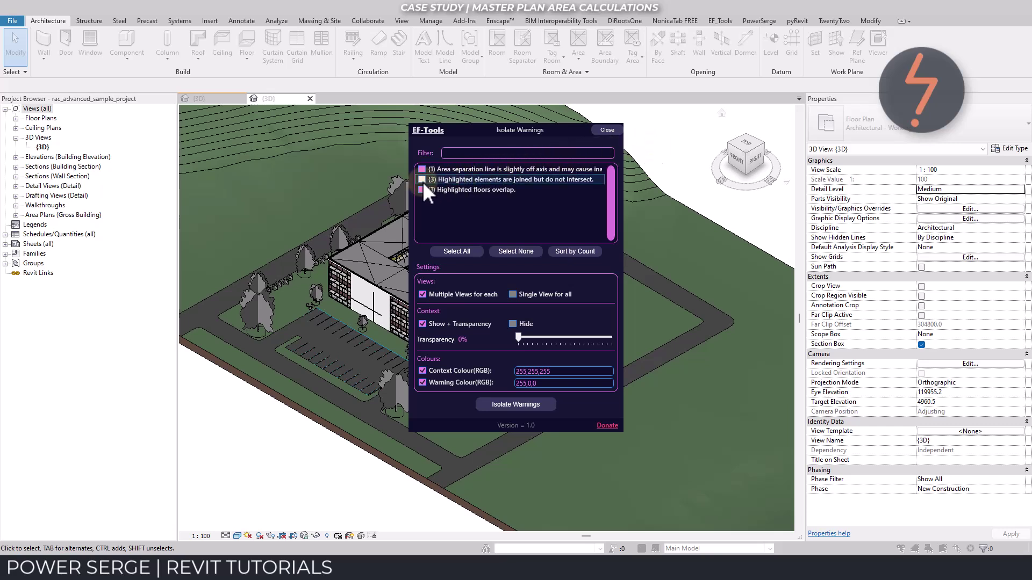
pyautogui.click(493, 399)
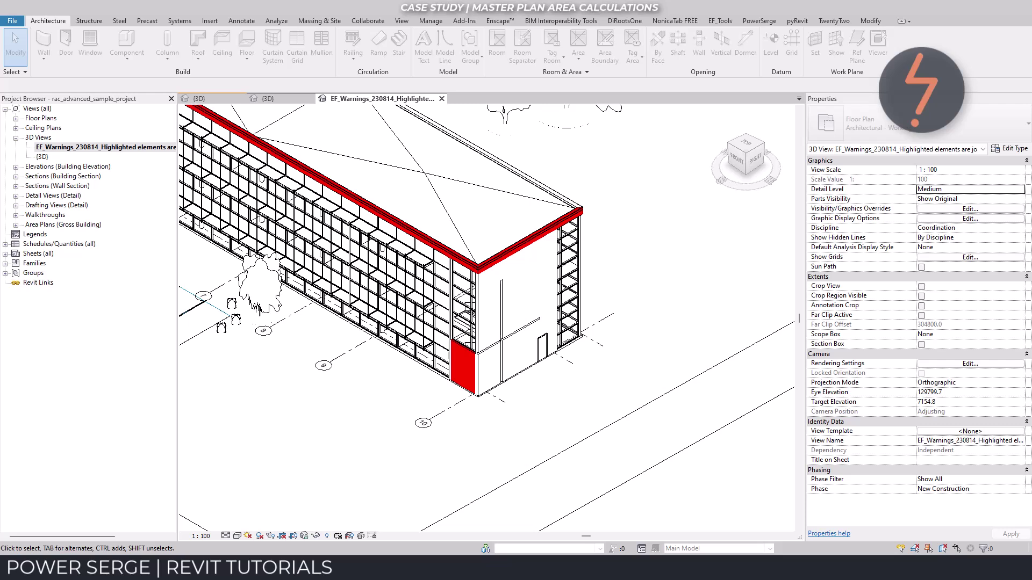
pyautogui.click(464, 365)
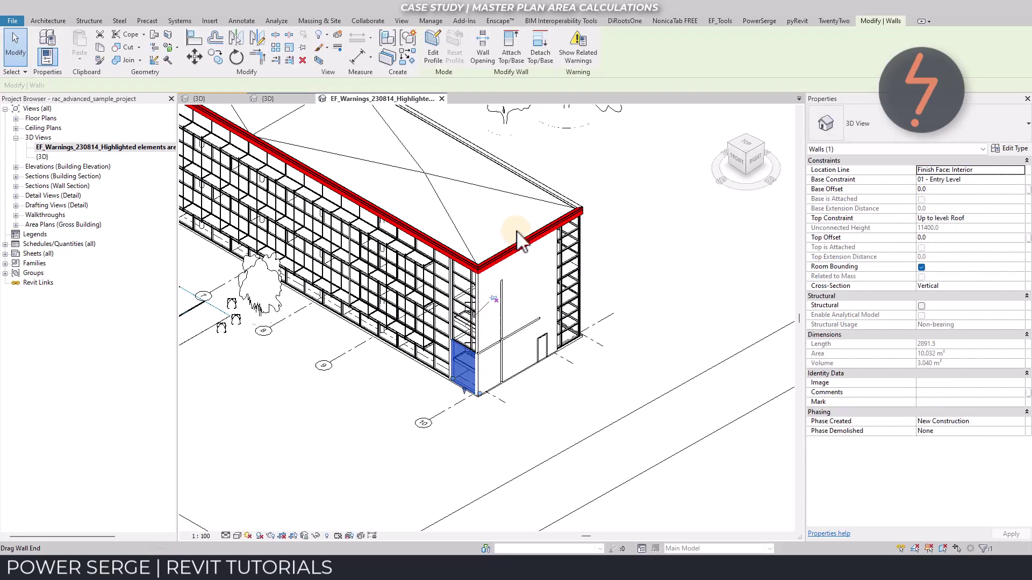
pyautogui.click(577, 48)
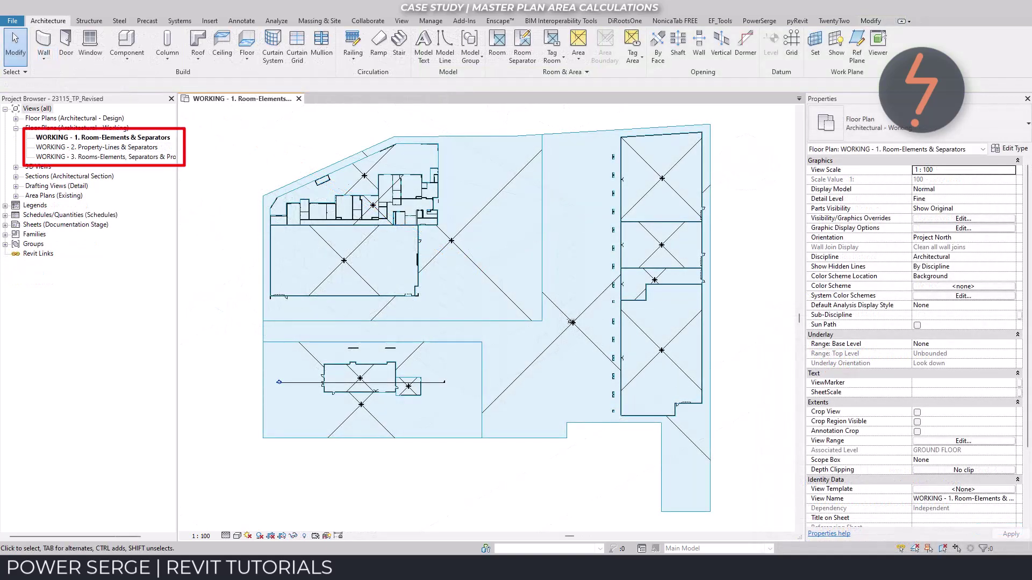
pyautogui.rightClick(48, 108)
pyautogui.click(75, 110)
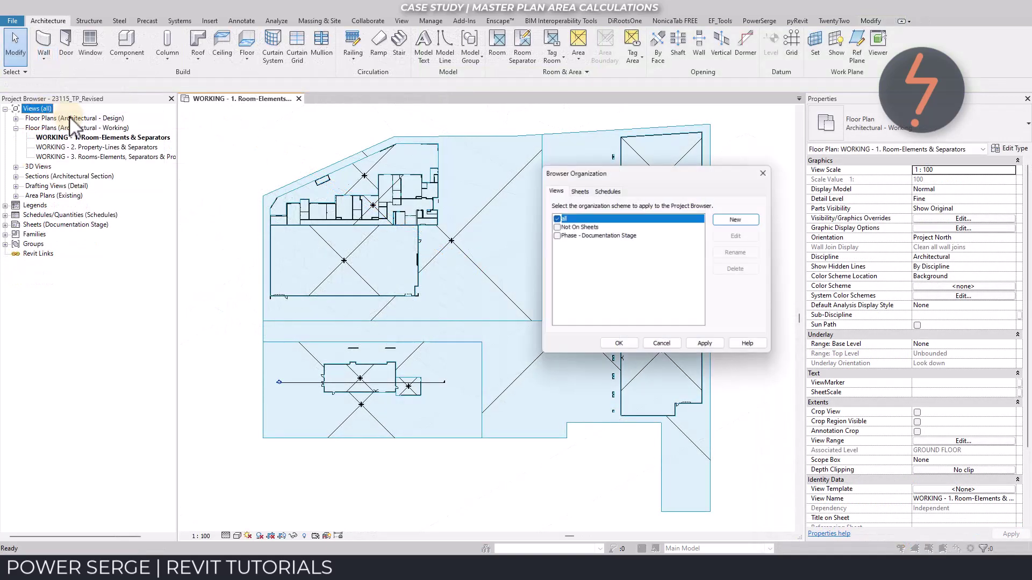
pyautogui.click(557, 226)
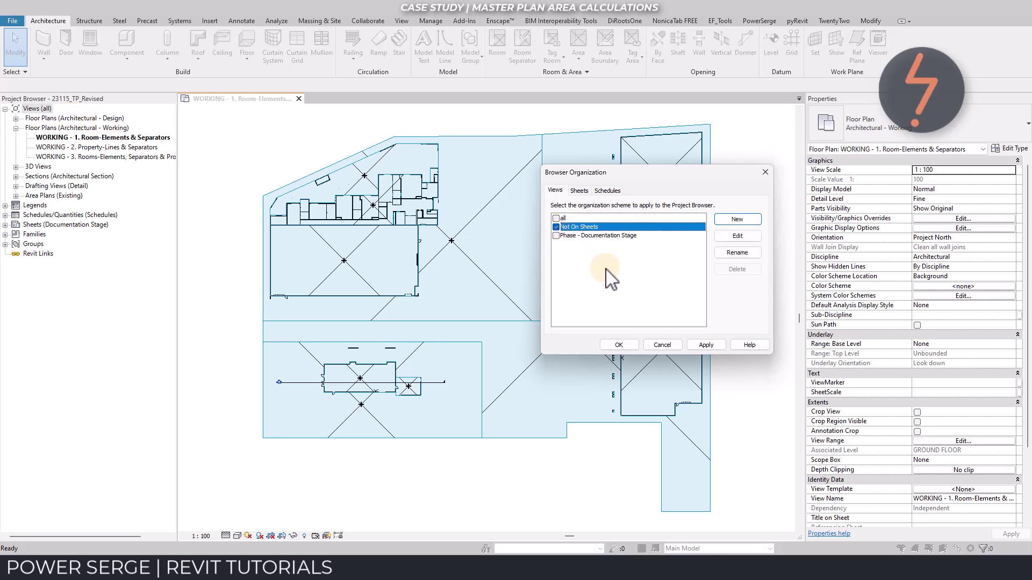
pyautogui.click(699, 343)
pyautogui.click(619, 345)
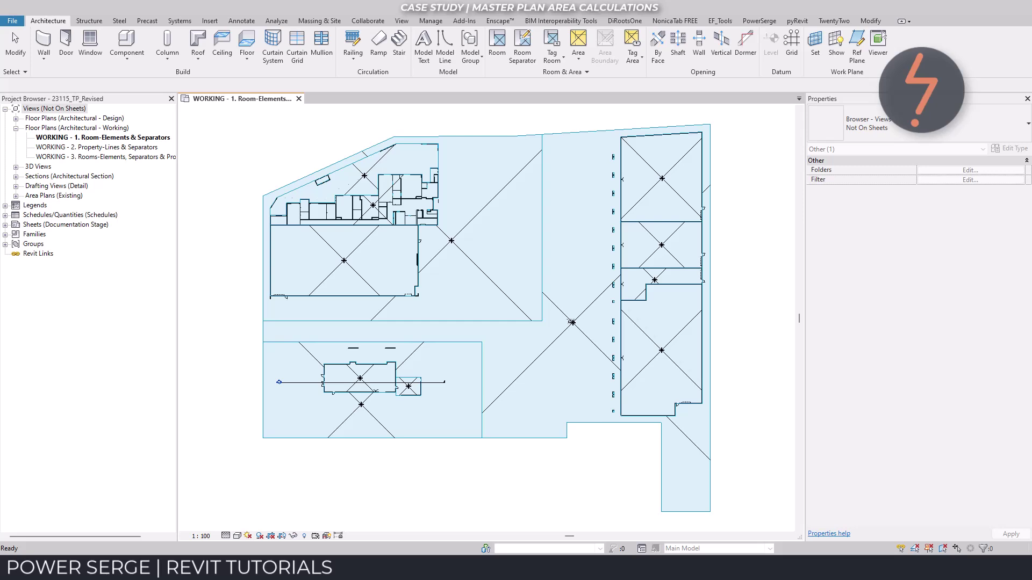
pyautogui.click(15, 43)
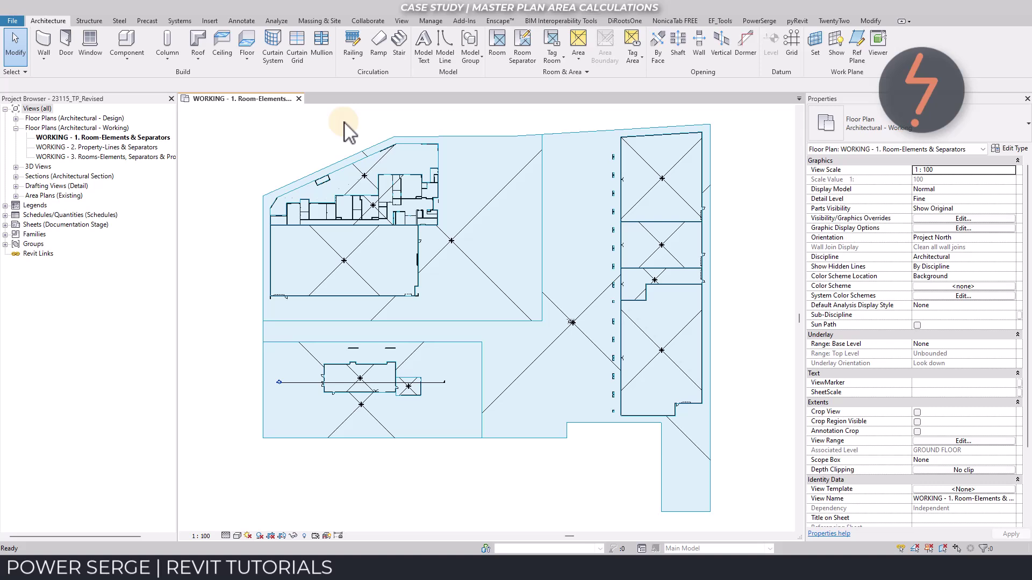
pyautogui.click(355, 166)
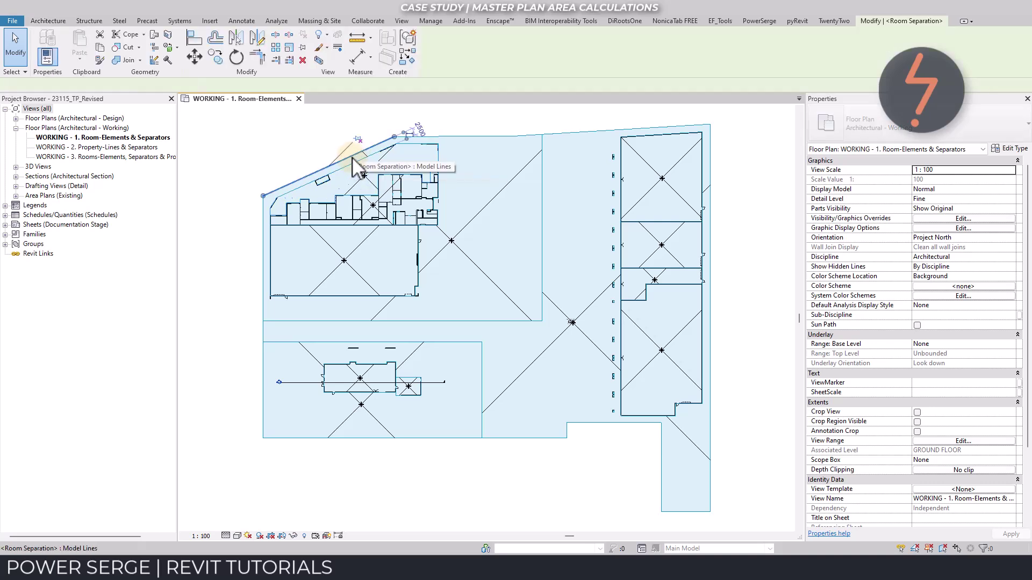
pyautogui.press('Escape')
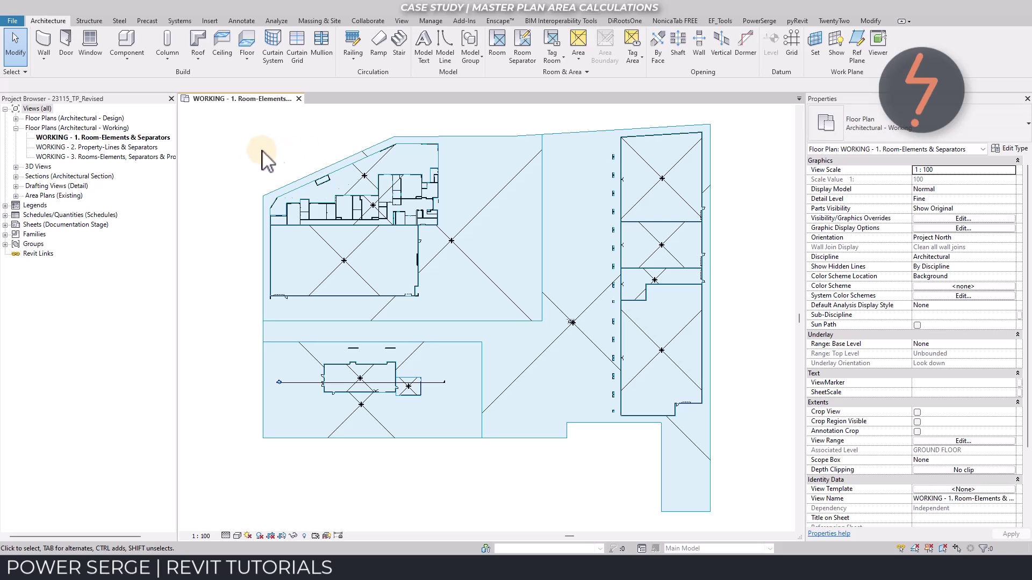
# Open the WORKING - 2 and WORKING - 3 views, zoom into the upper-left building's rooms and select a door.
pyautogui.doubleClick(155, 148)
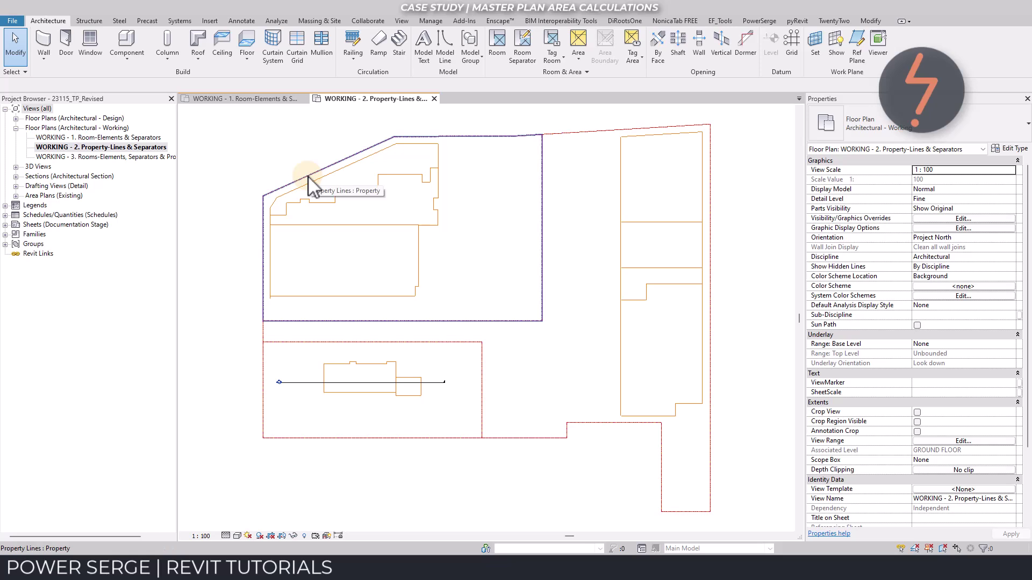
pyautogui.doubleClick(168, 157)
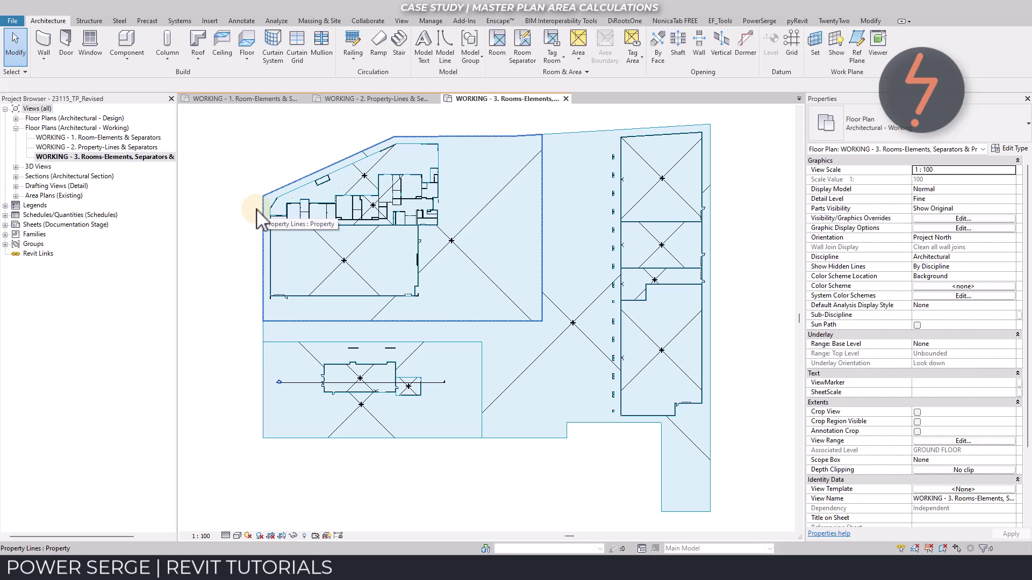
pyautogui.rightClick(267, 181)
pyautogui.click(304, 263)
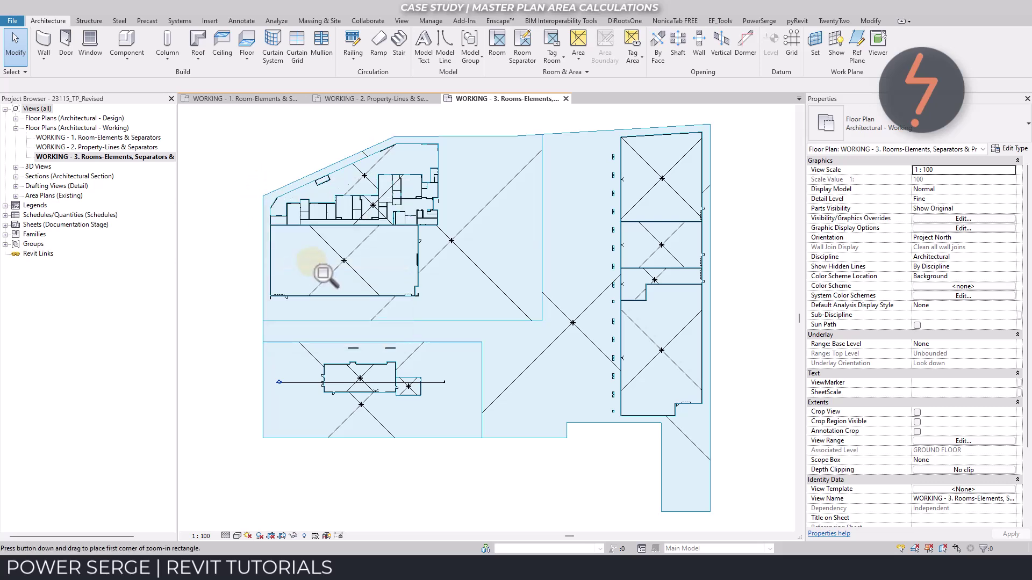
pyautogui.moveTo(397, 212); pyautogui.dragTo(457, 244)
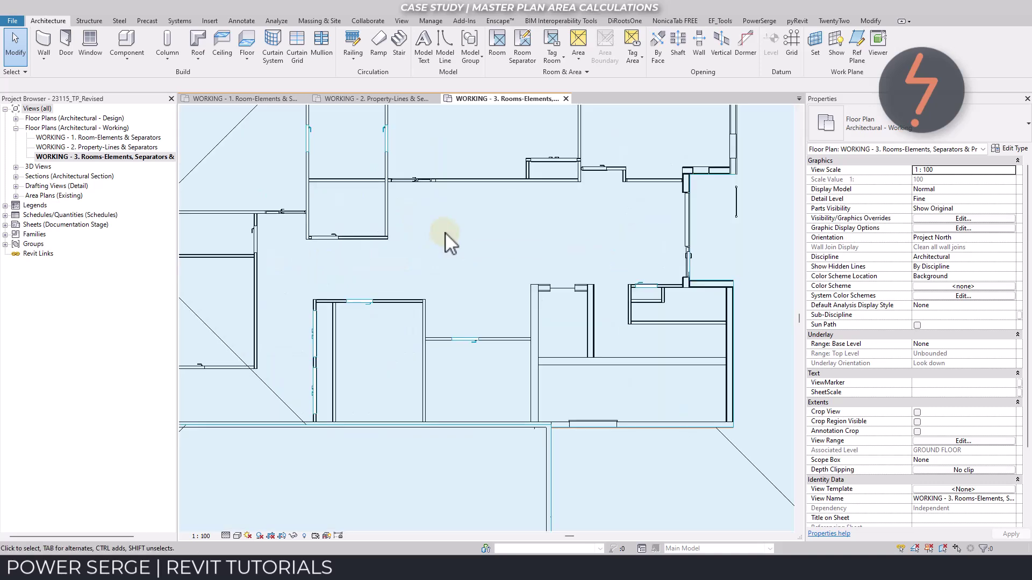
pyautogui.click(360, 301)
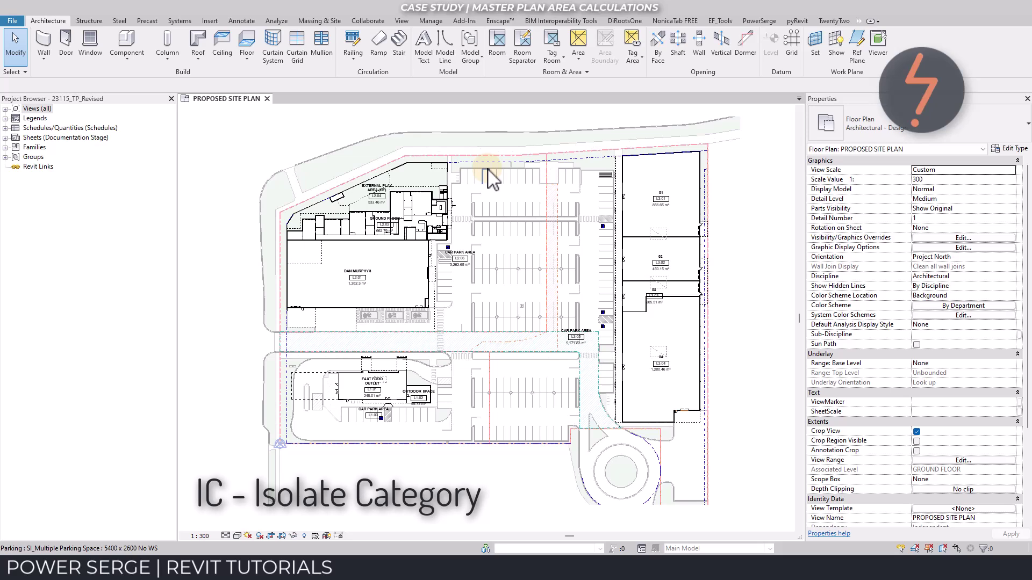
# Isolate the Parking category with HI, window-select the layout and confirm 190 elements are selected.
pyautogui.click(491, 178)
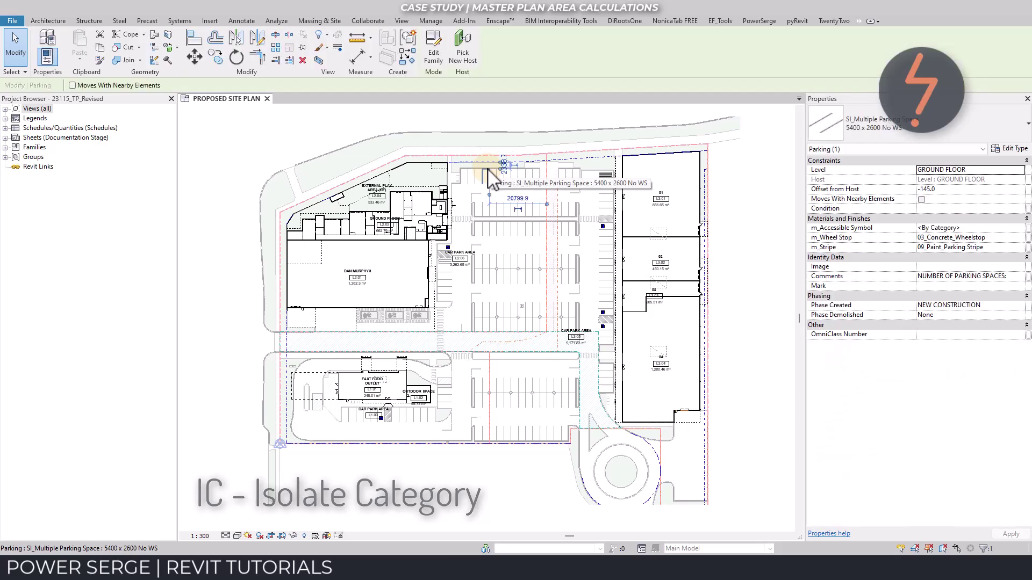
pyautogui.press('i')
pyautogui.press('c')
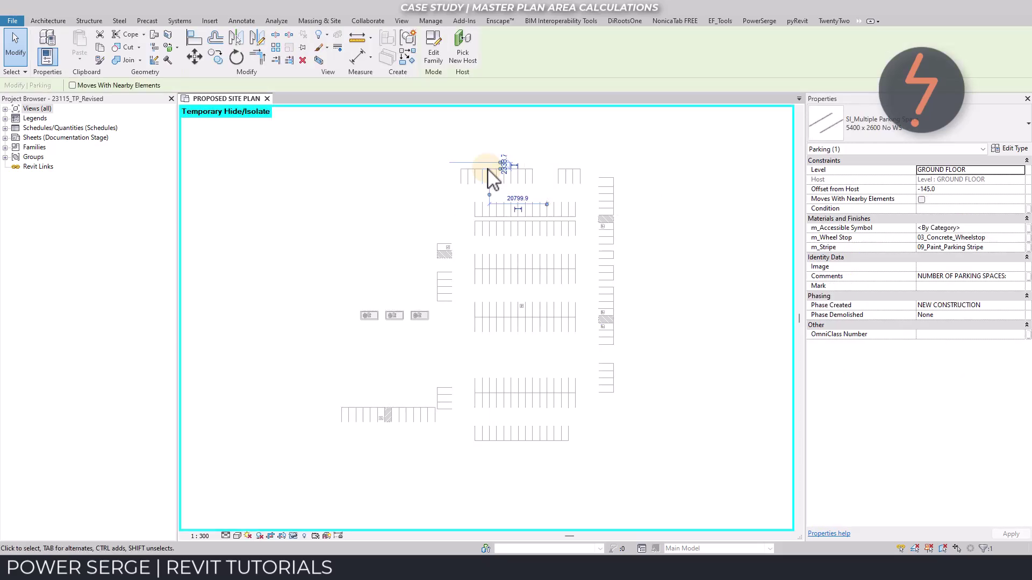
pyautogui.click(403, 151)
pyautogui.moveTo(288, 145); pyautogui.dragTo(657, 477)
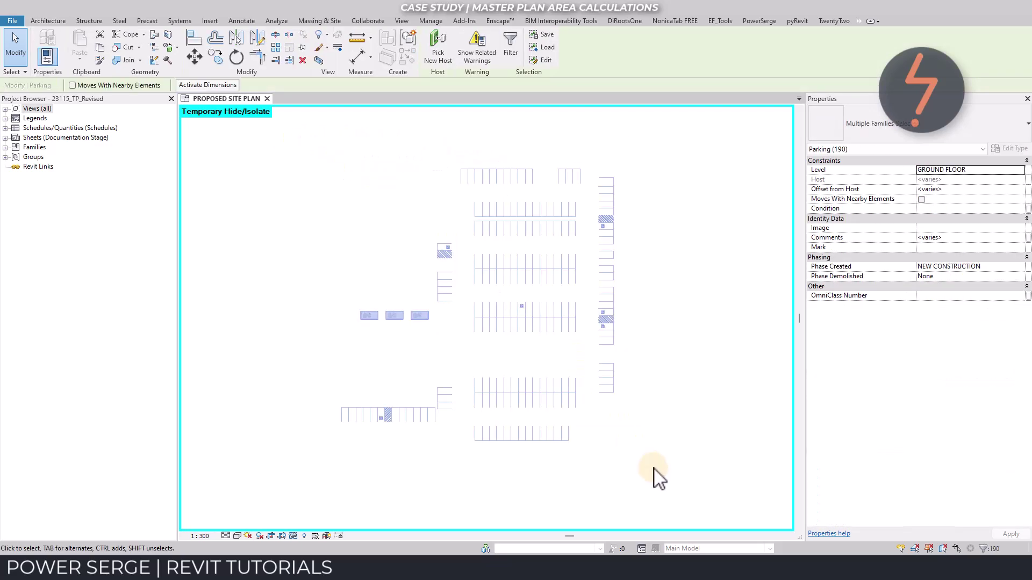
pyautogui.click(983, 549)
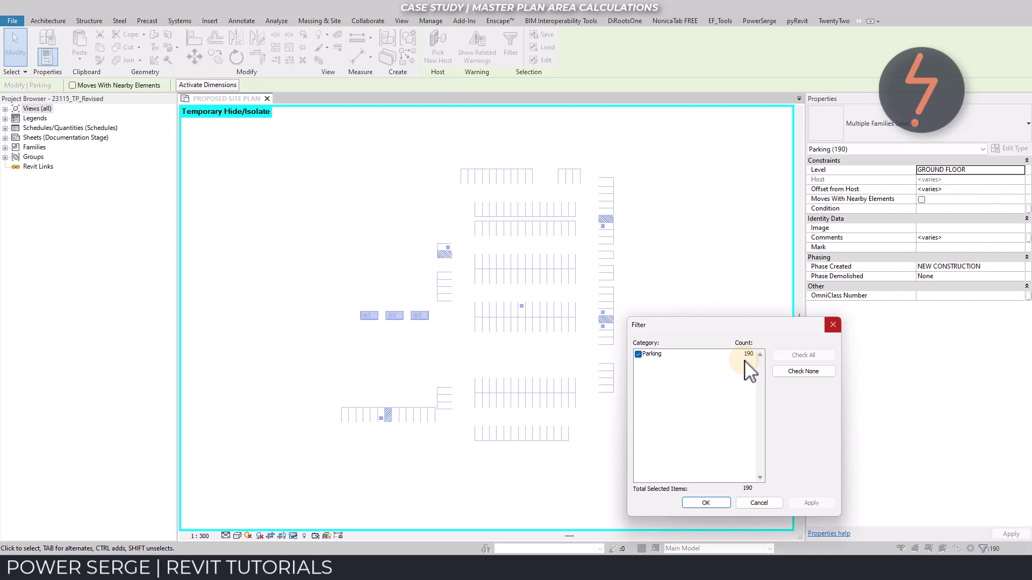
pyautogui.press('Return')
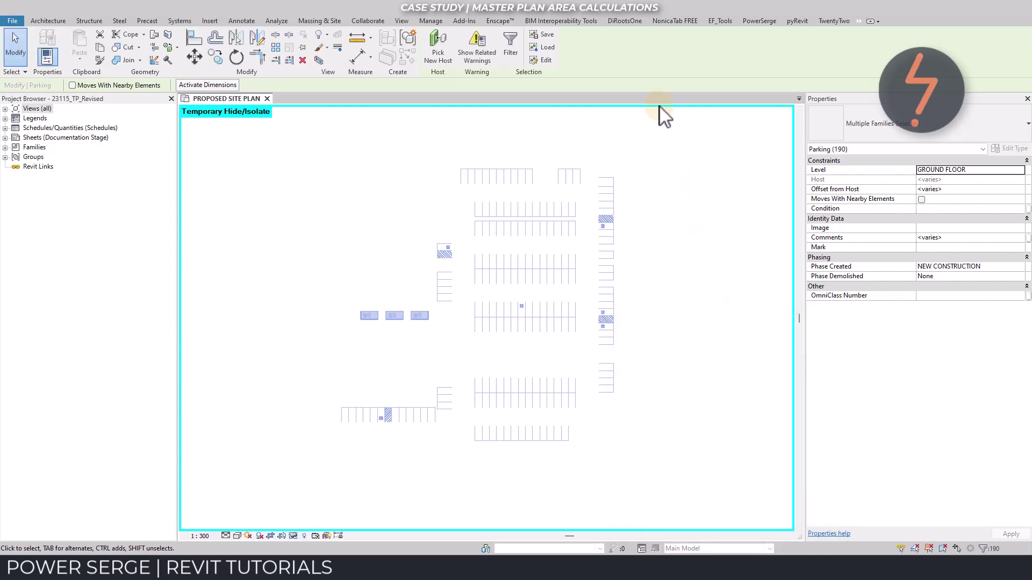
# Use DiRoots OneFilter on the Parking category to select all 192 parking elements in the model.
pyautogui.click(632, 24)
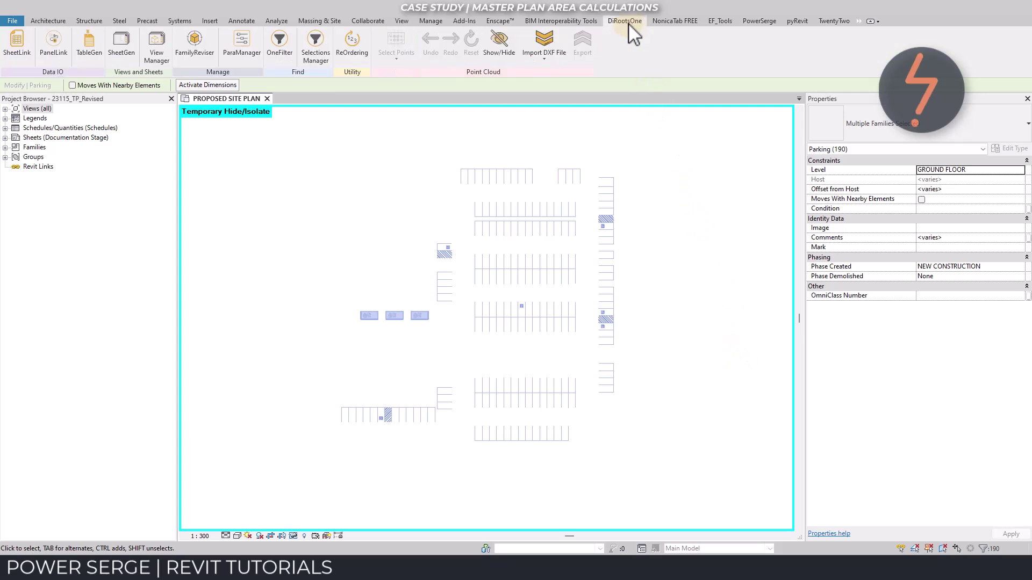
pyautogui.click(286, 61)
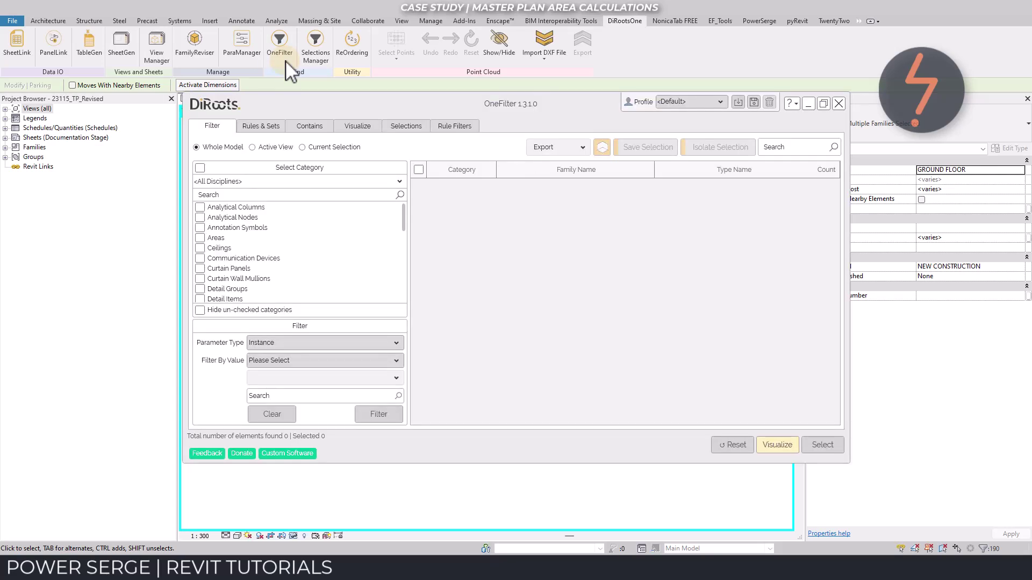
pyautogui.click(251, 195)
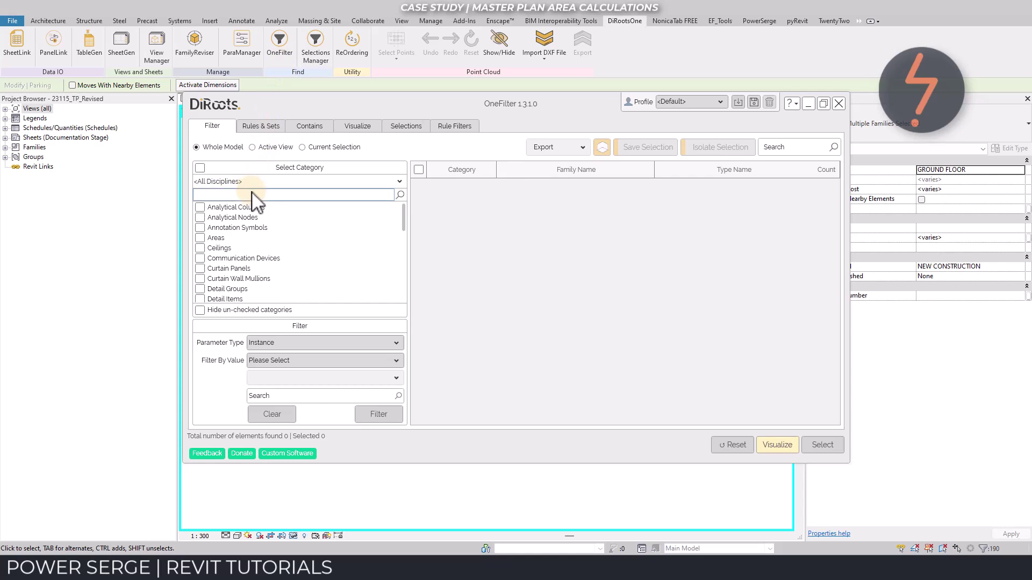
pyautogui.write('p')
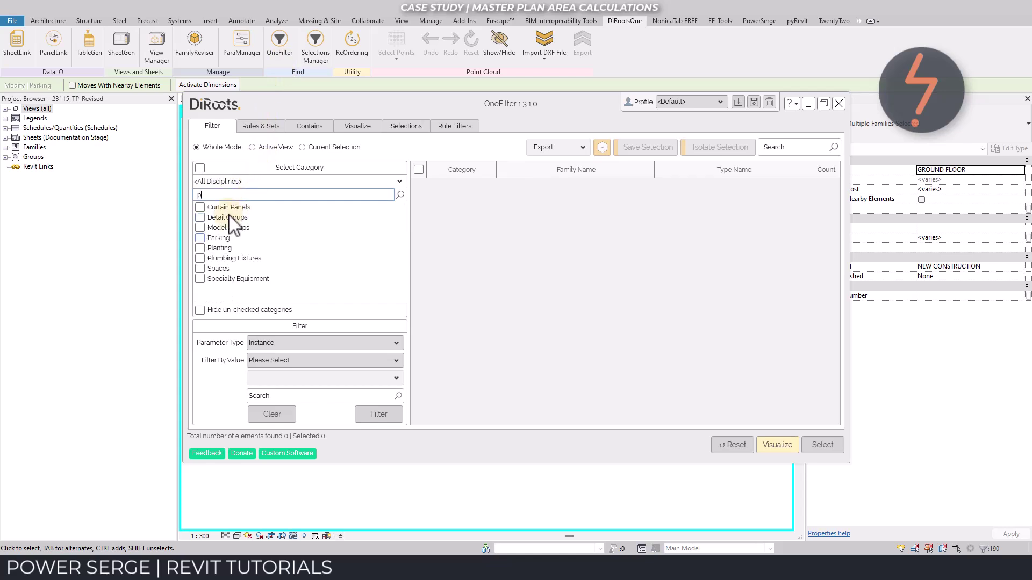
pyautogui.click(200, 237)
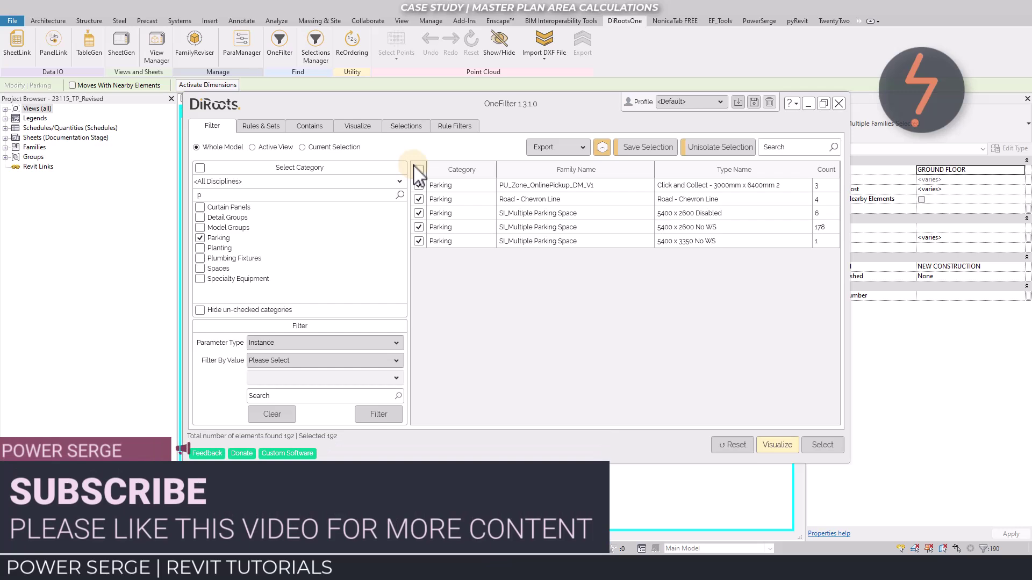
pyautogui.click(419, 170)
pyautogui.click(735, 382)
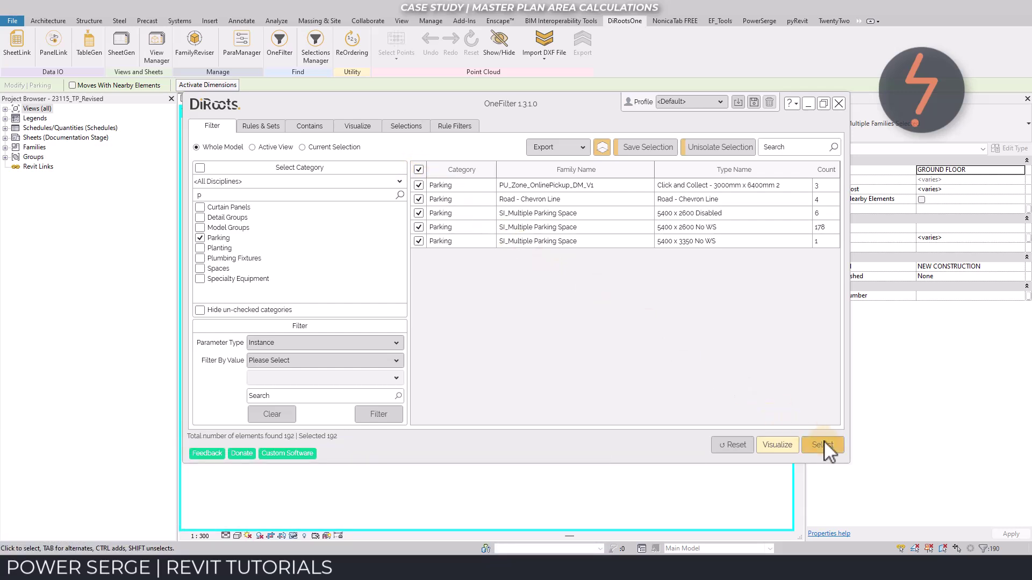
pyautogui.click(823, 445)
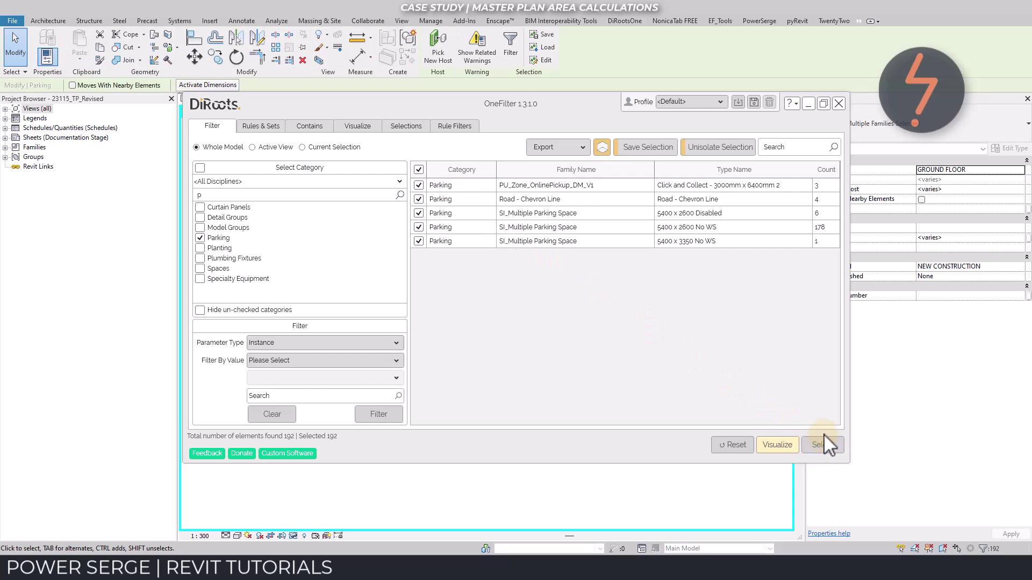
pyautogui.click(809, 104)
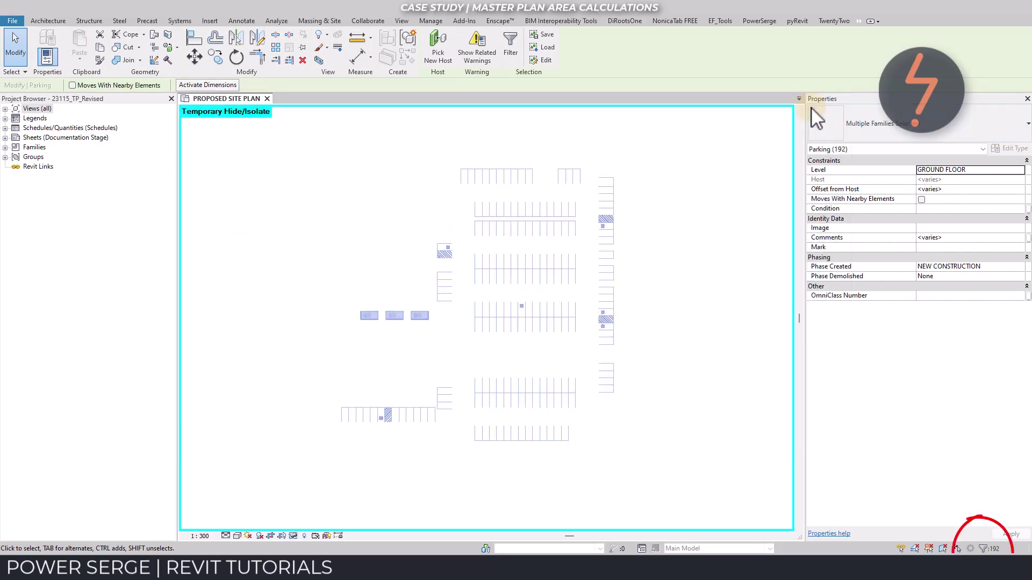
# Confirm 192 parking elements are selected, then check hidden elements with Reveal Hidden and PowerSerge.
pyautogui.click(985, 550)
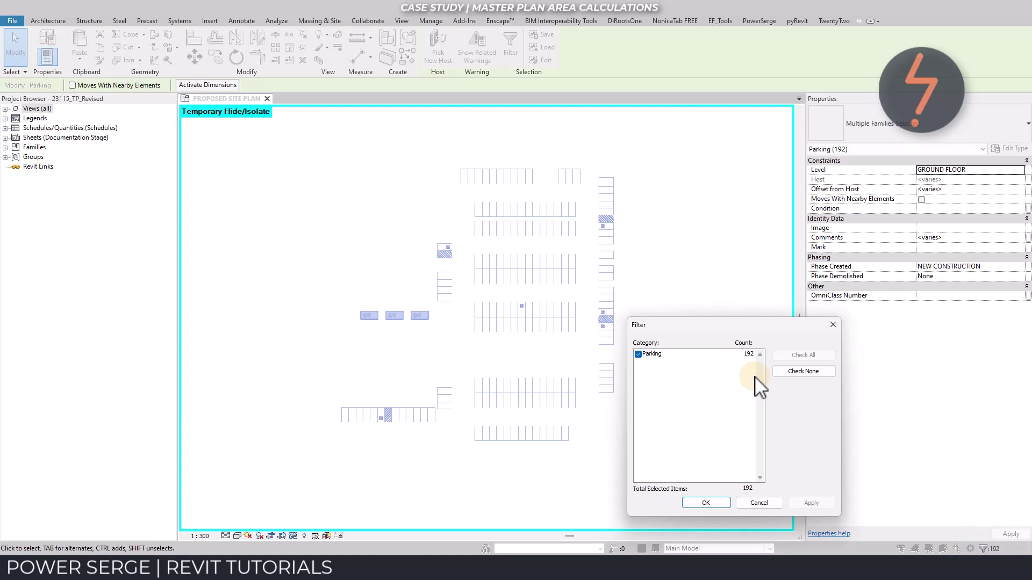
pyautogui.click(832, 324)
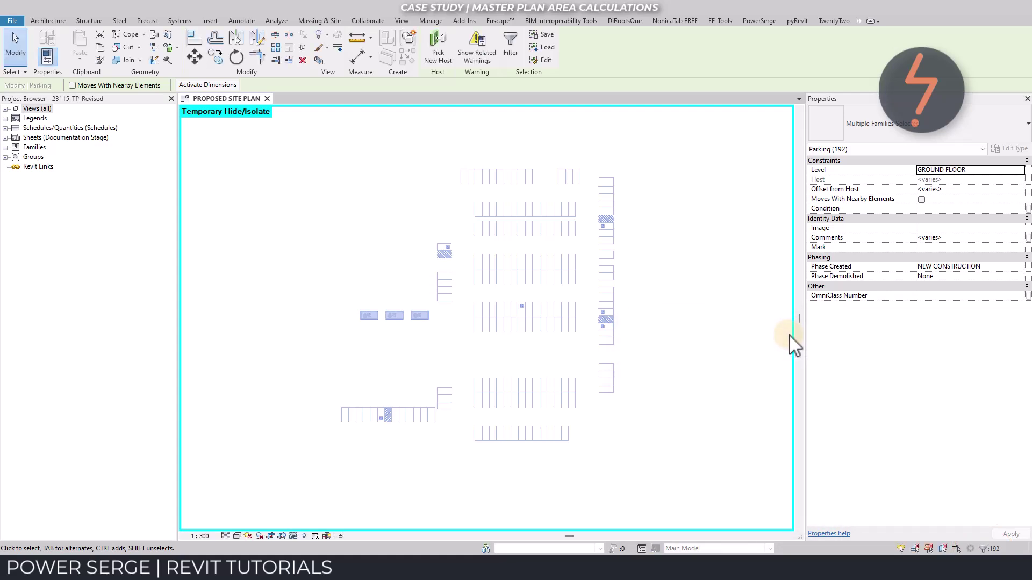
pyautogui.click(300, 532)
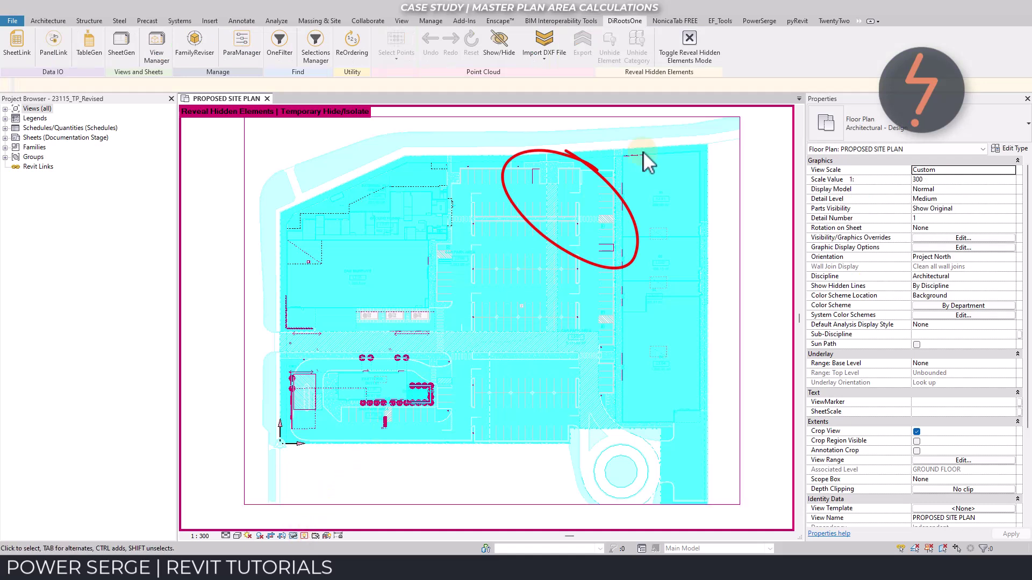
pyautogui.click(762, 22)
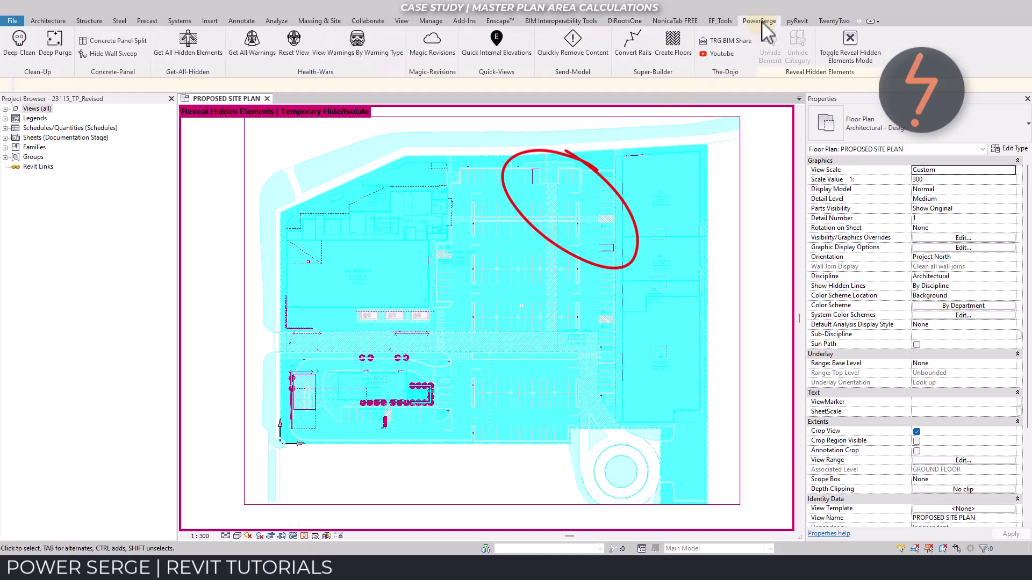
pyautogui.click(218, 59)
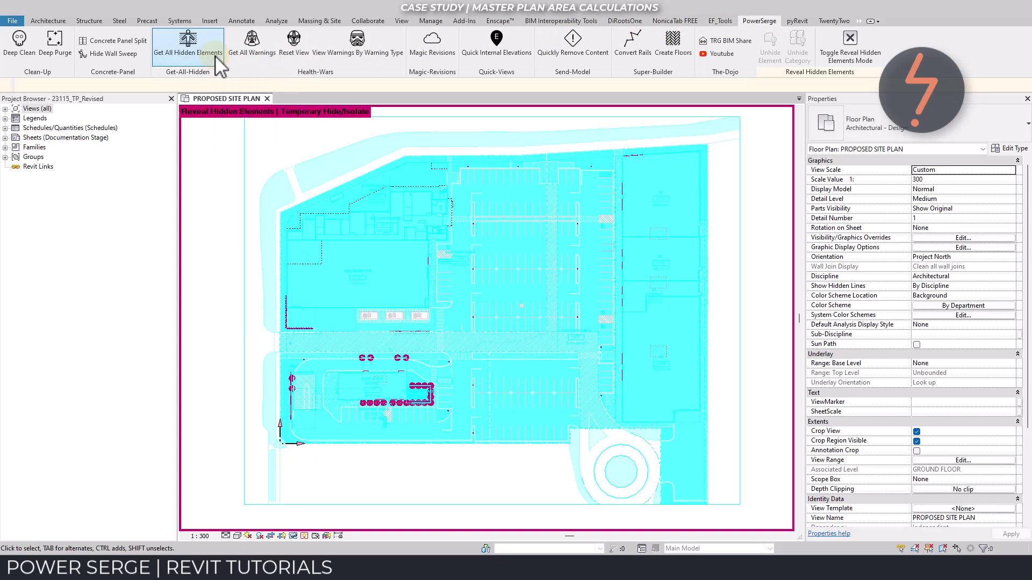
pyautogui.click(304, 536)
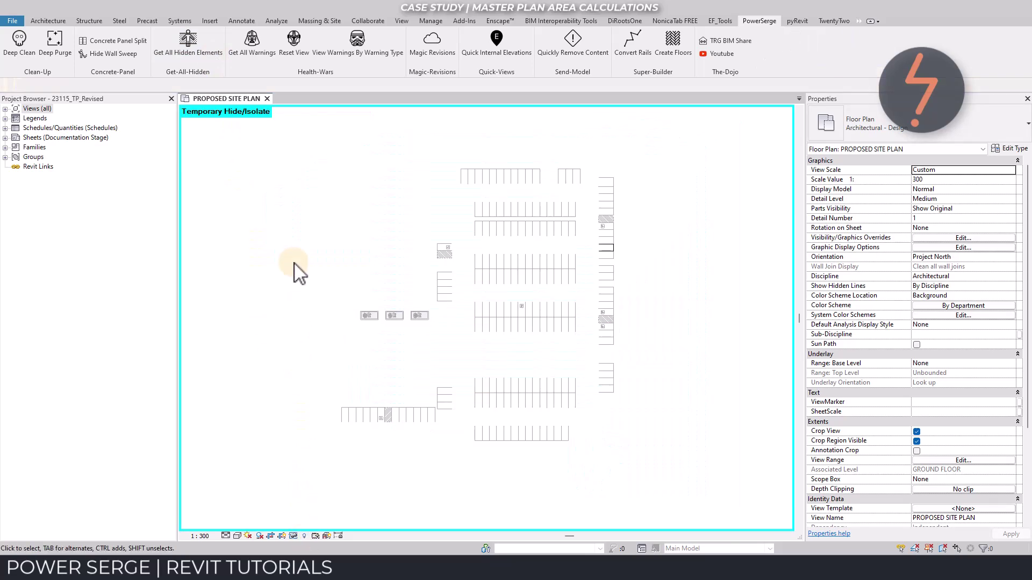
# Find the duplicate parking space from the identical-instances warning and zoom to its second instance.
pyautogui.moveTo(289, 155); pyautogui.dragTo(693, 472)
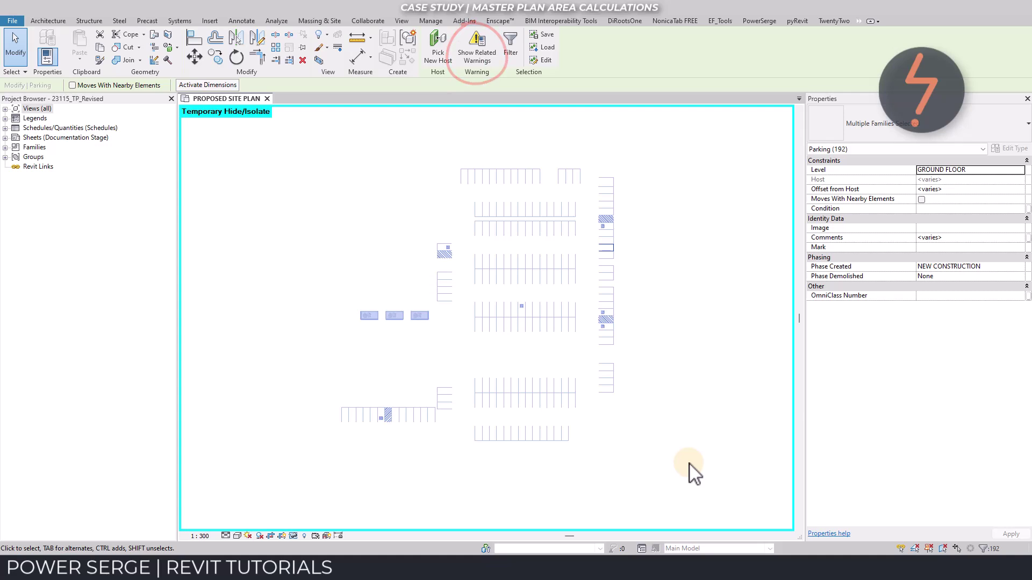
pyautogui.click(481, 62)
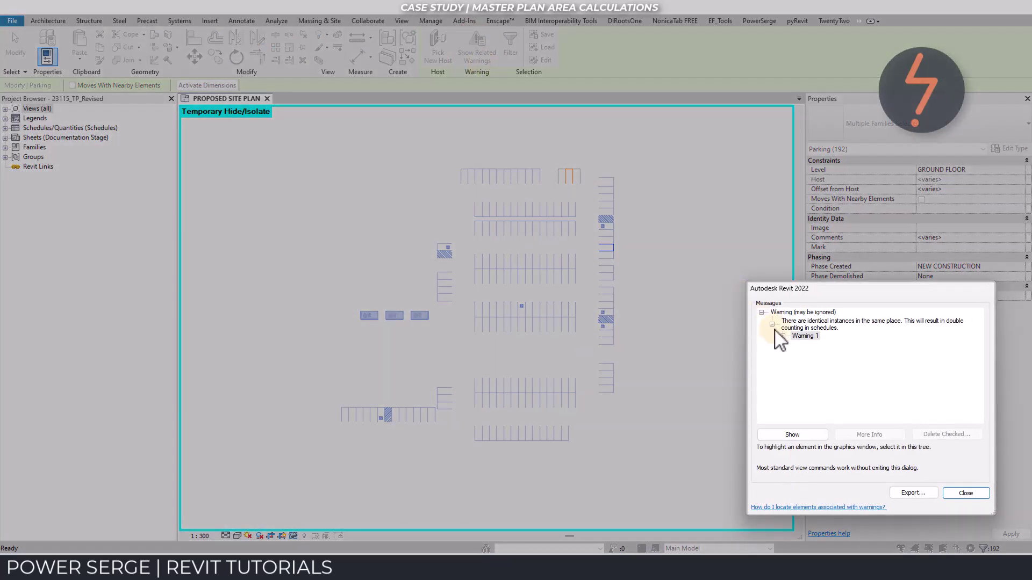
pyautogui.click(782, 337)
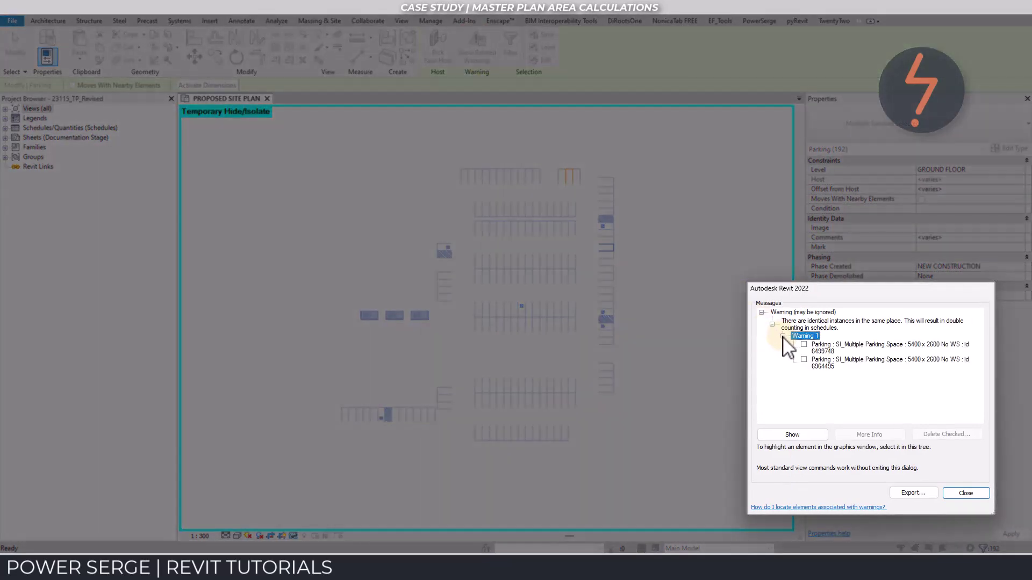
pyautogui.click(804, 359)
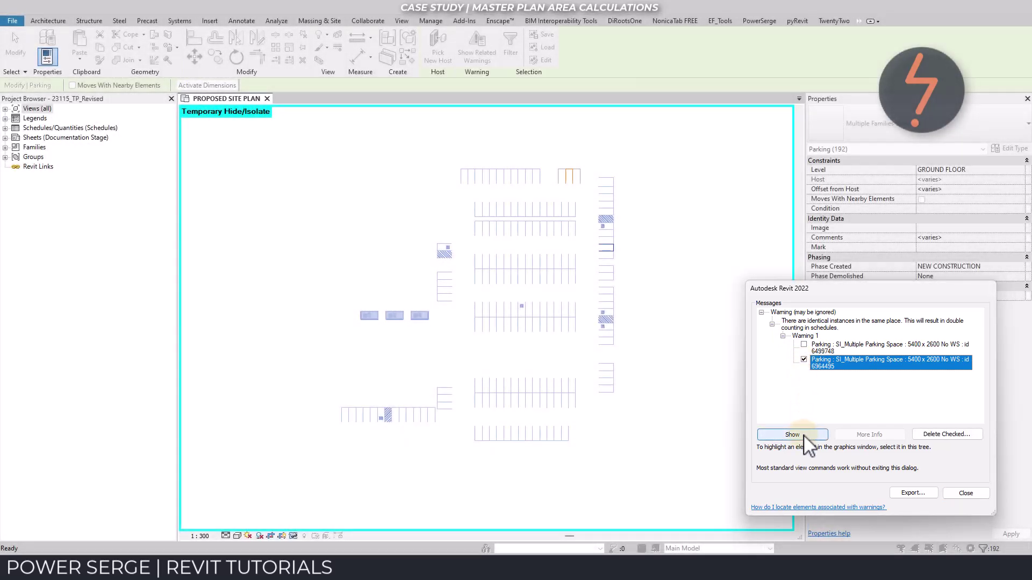
pyautogui.click(804, 436)
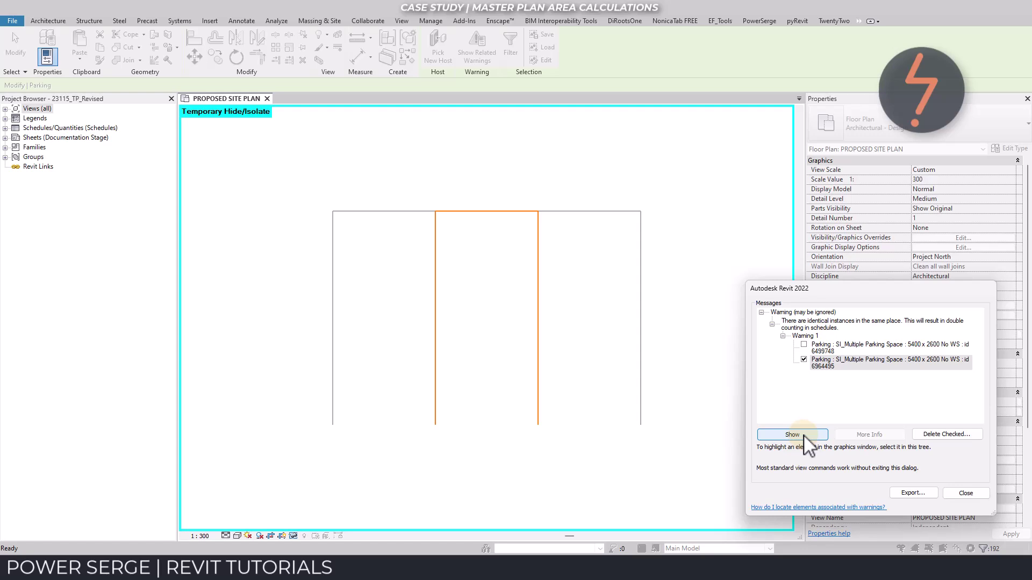
pyautogui.click(959, 491)
# Zoom To Fit to show the entire isolated car park layout.
pyautogui.rightClick(753, 438)
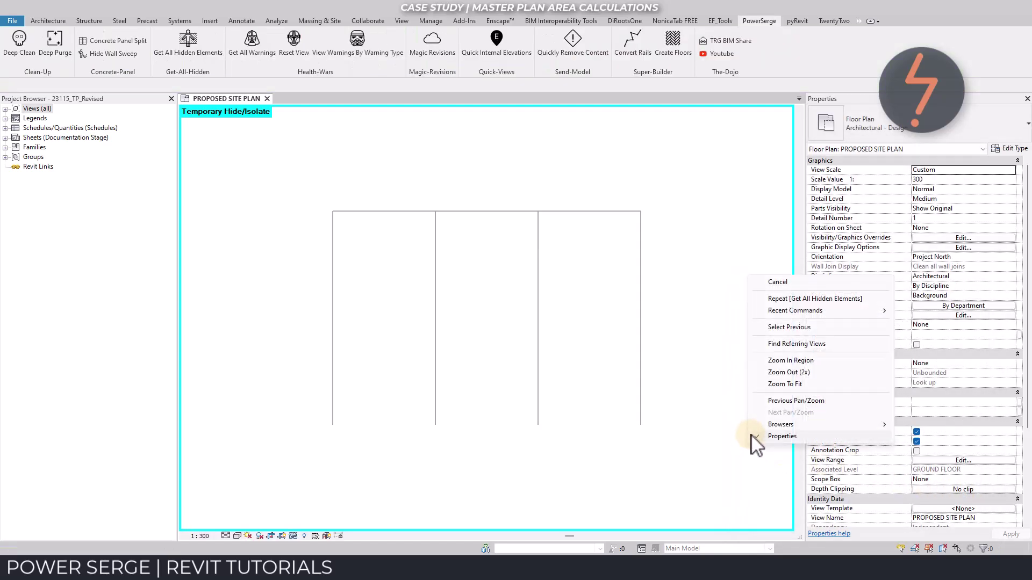
pyautogui.click(769, 385)
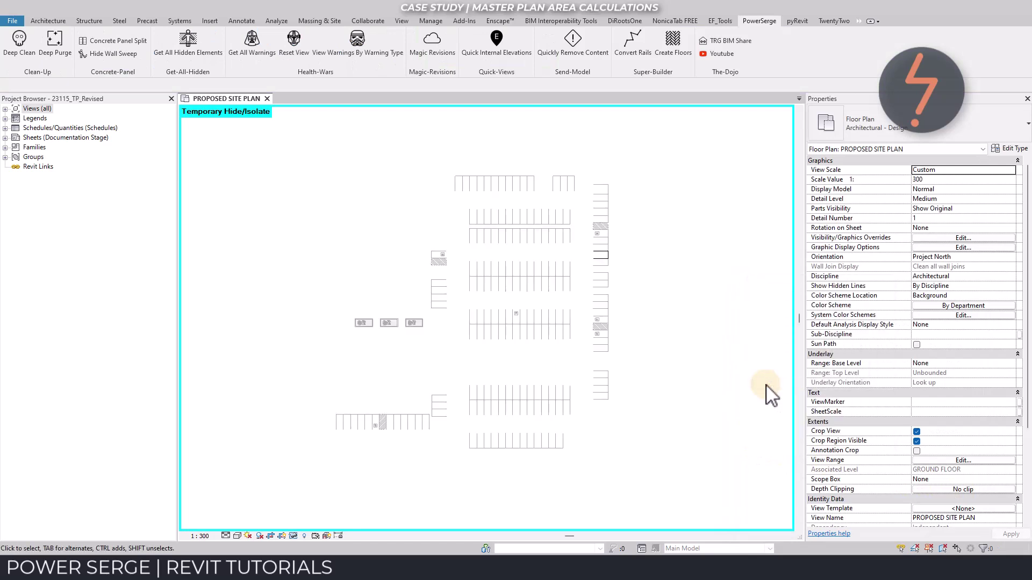